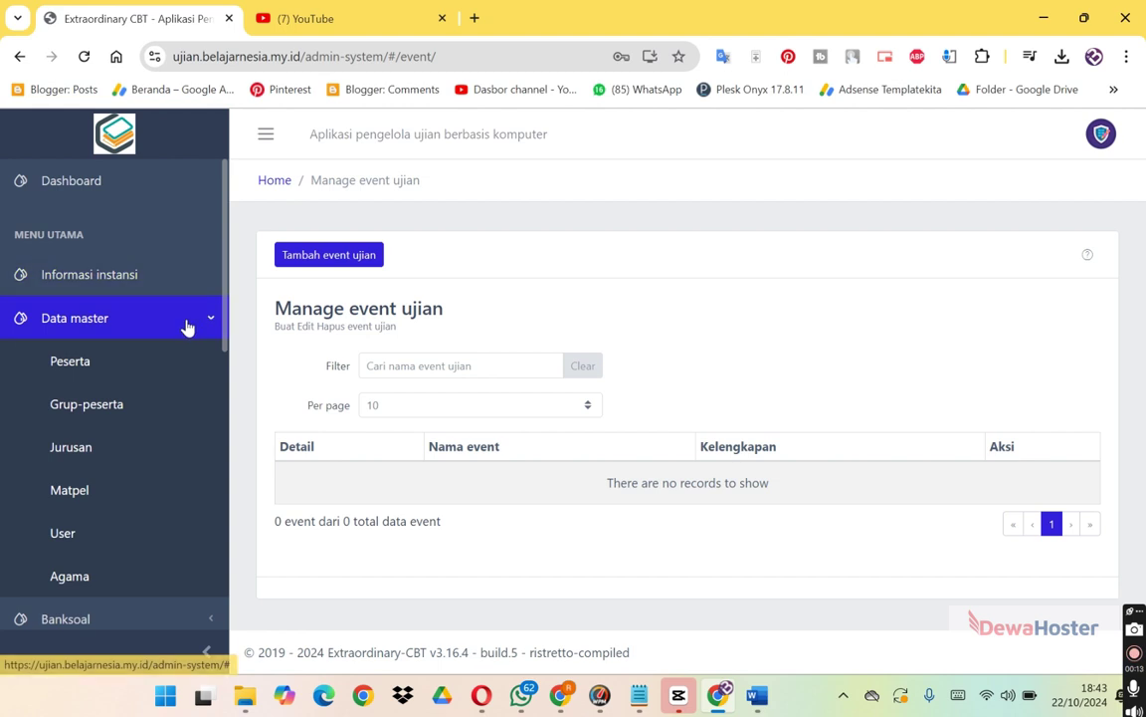
Collapse the Data master section in the sidebar to hide its sub-entries.
{"action": "left_click", "coordinate": [189, 324]}
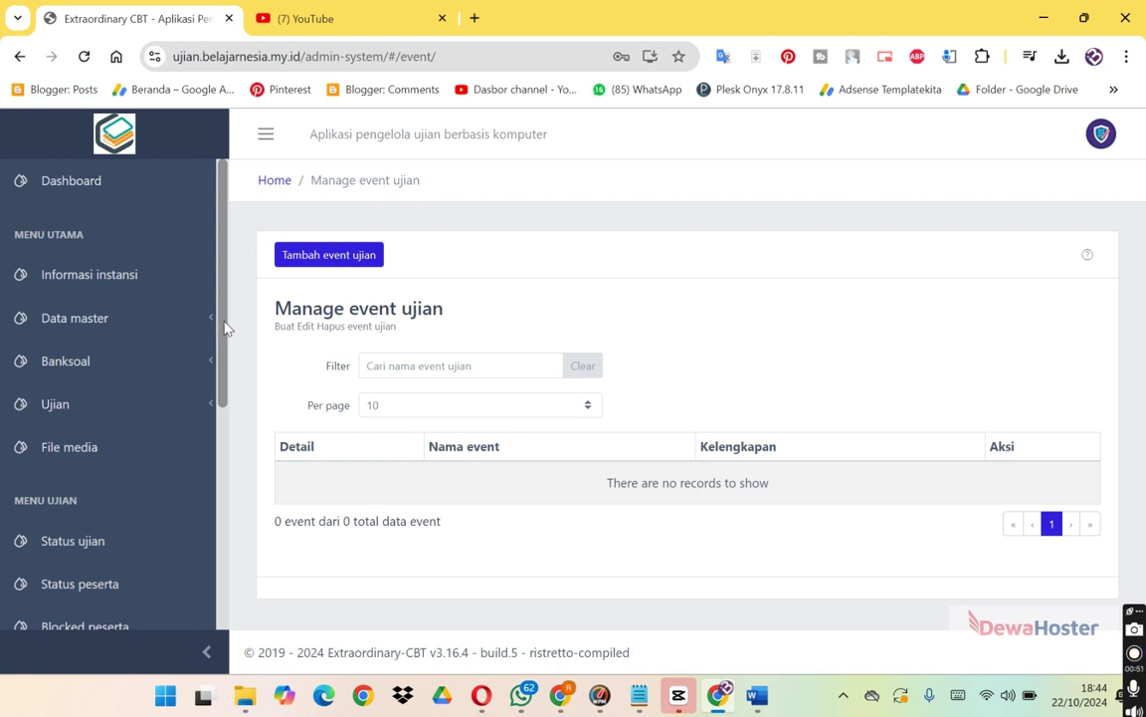
Expand the Bank soal and Ujian sidebar sections and go to Event ujian.
{"action": "left_click", "coordinate": [144, 370]}
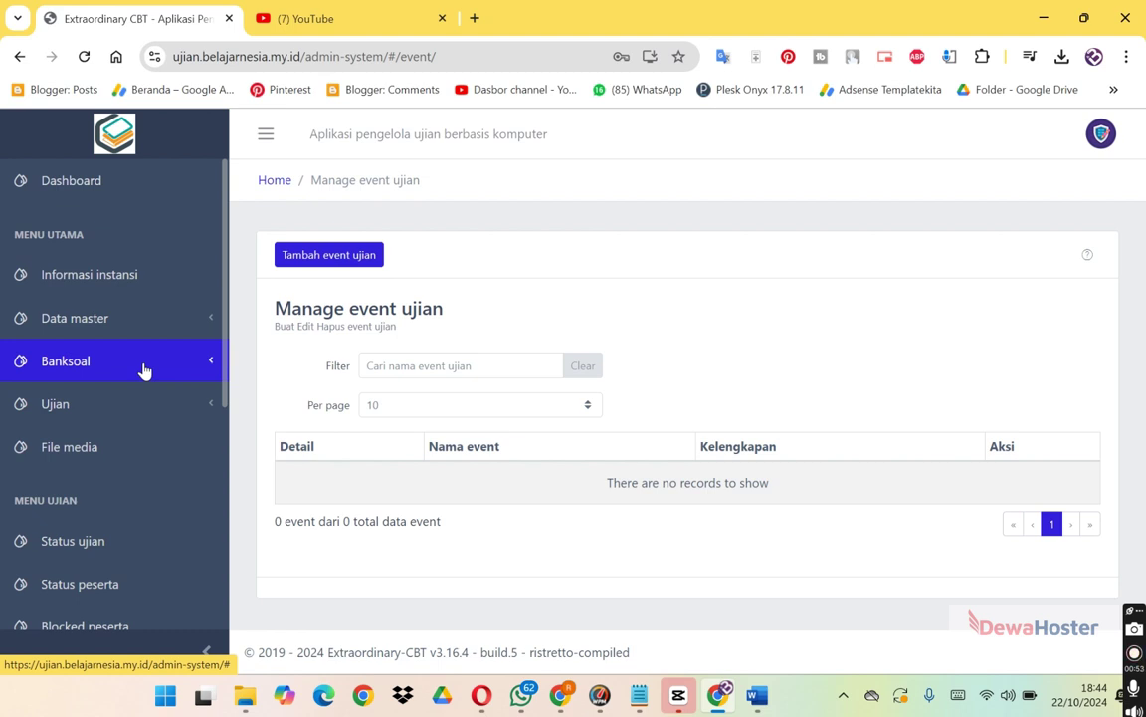
{"action": "left_click", "coordinate": [145, 396]}
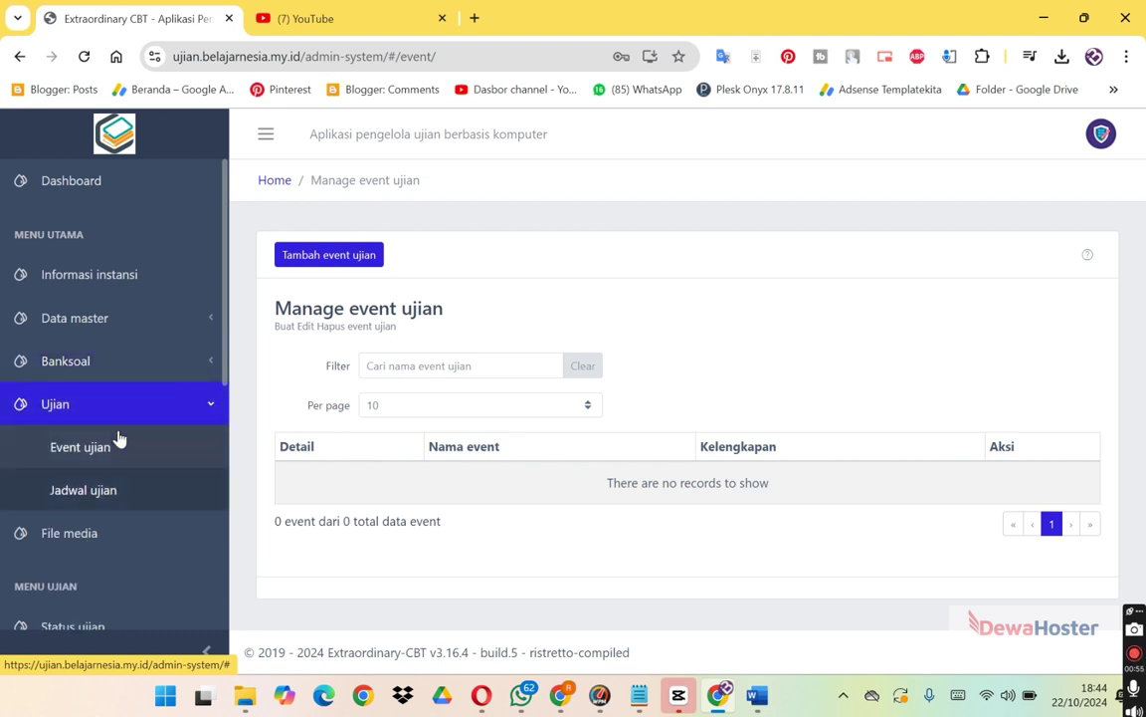
{"action": "left_click", "coordinate": [112, 450]}
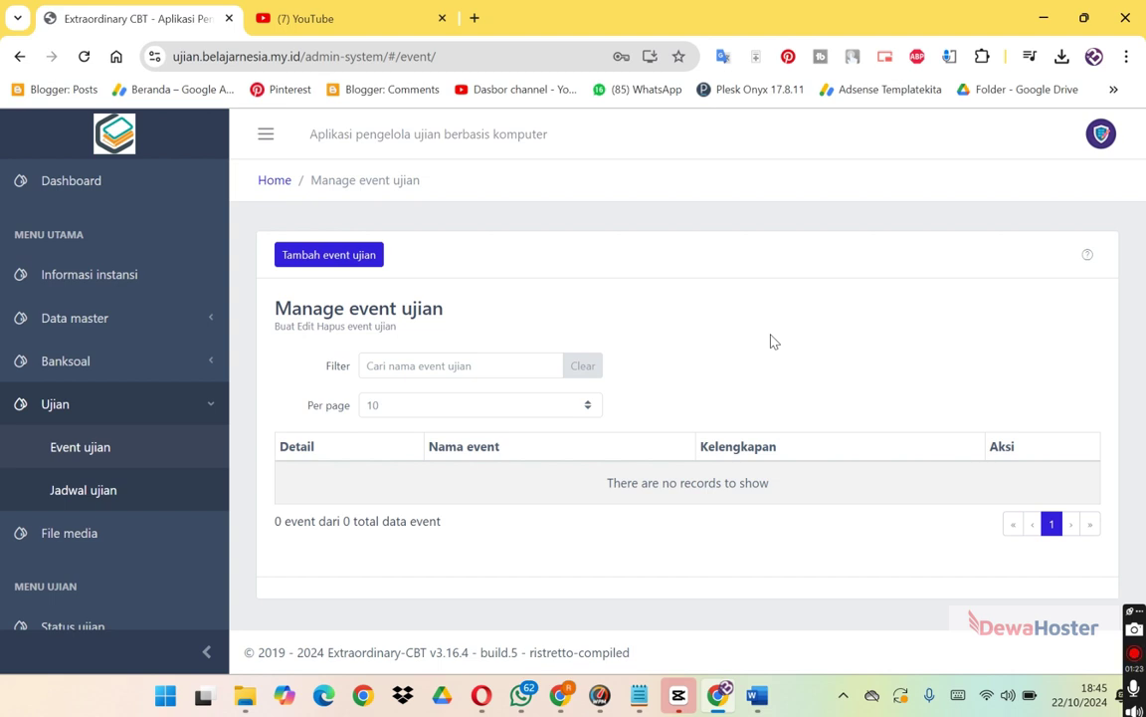
Add and save an exam event named SUMATIF, then view its participant login cards.
{"action": "left_click", "coordinate": [361, 259]}
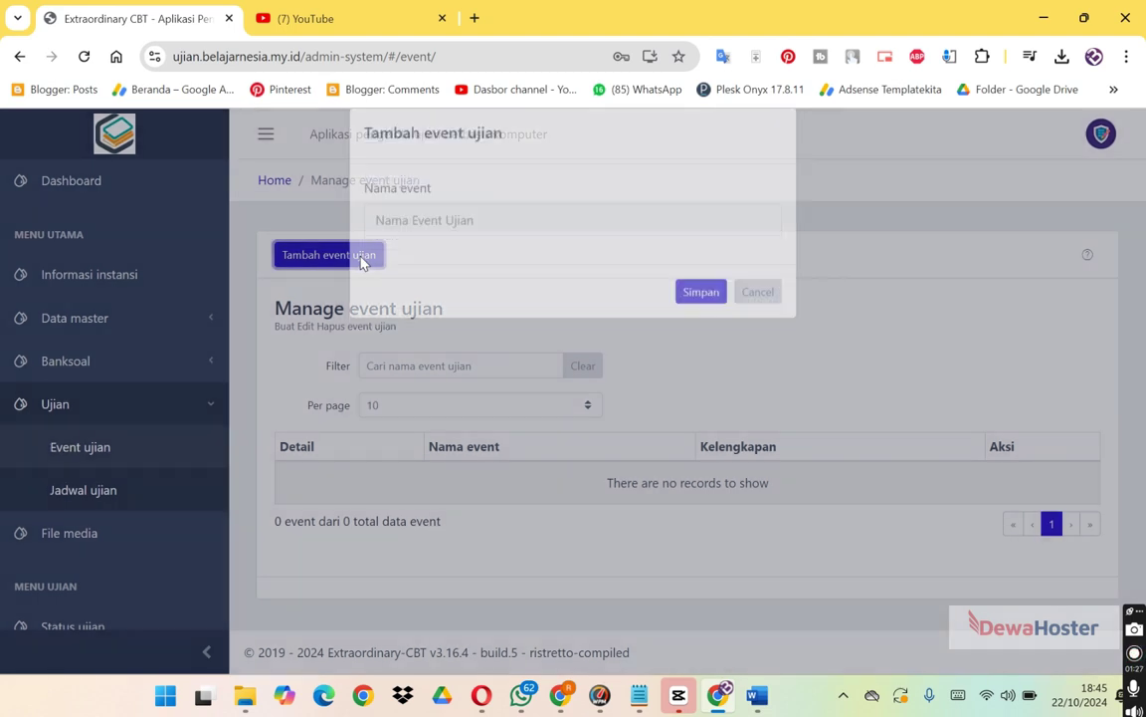
{"action": "left_click", "coordinate": [468, 239]}
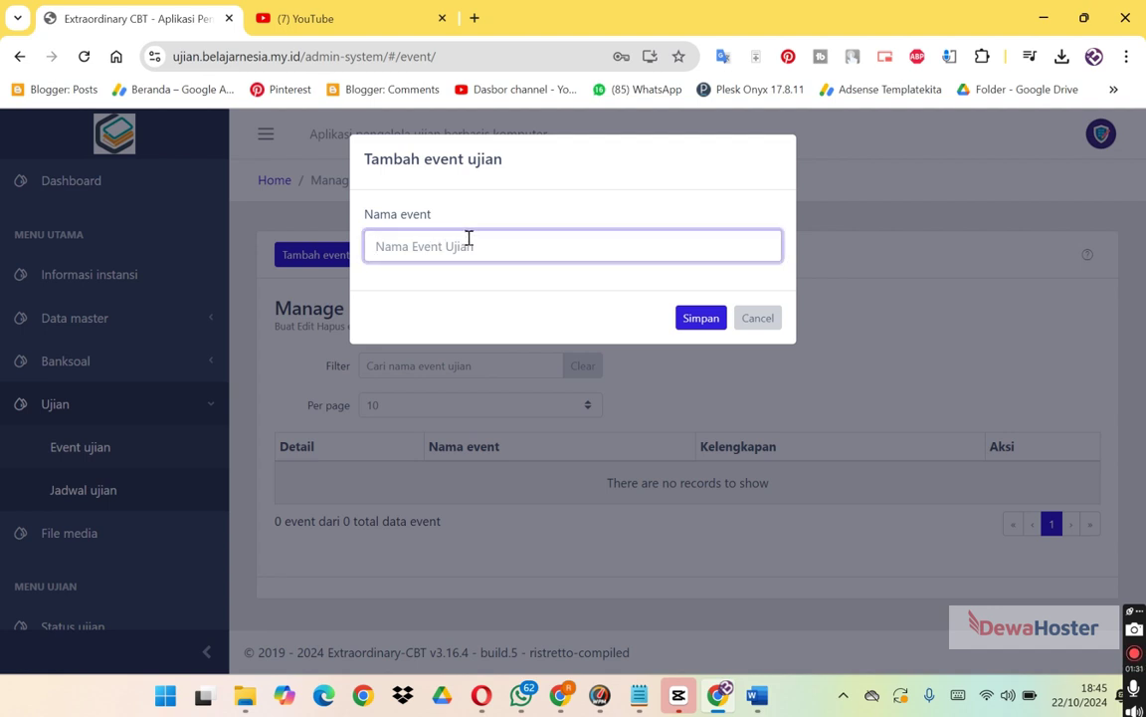
{"action": "type", "text": "SUMATIF"}
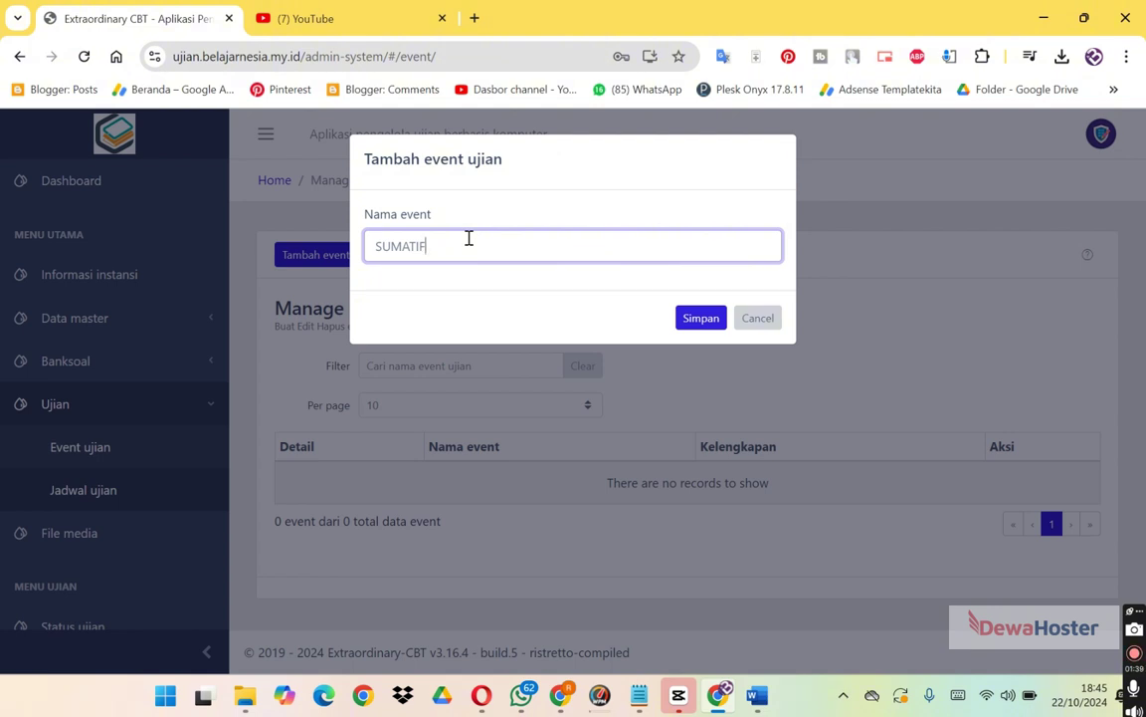
{"action": "left_click", "coordinate": [700, 317]}
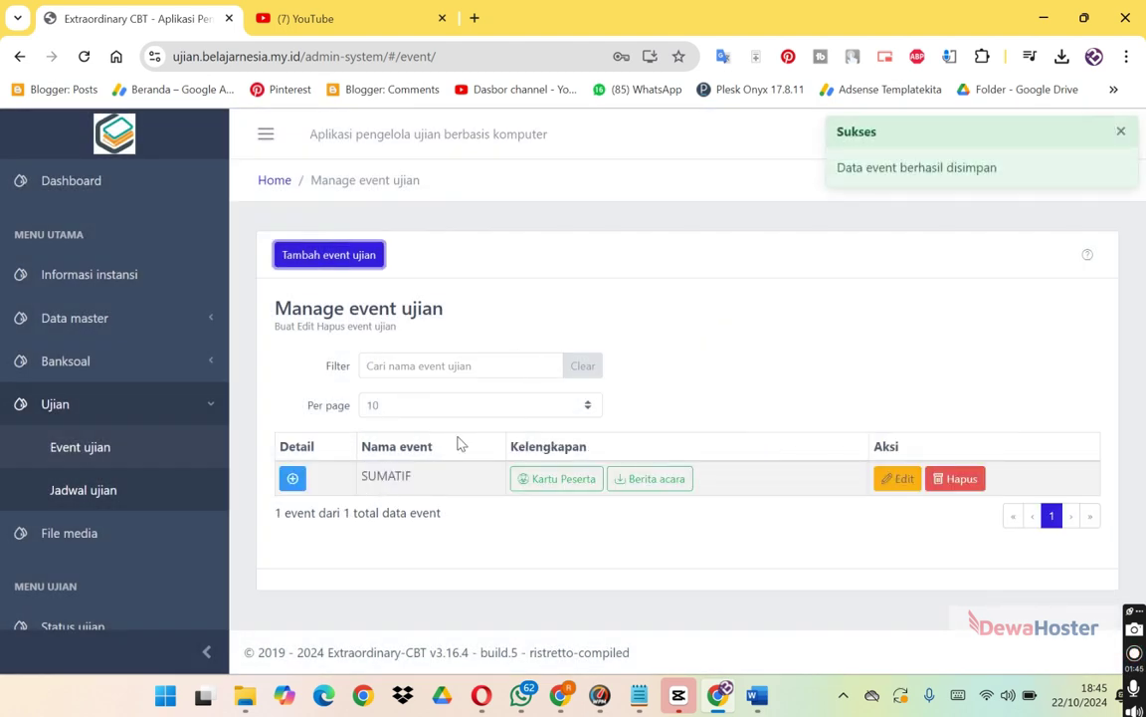
{"action": "left_click", "coordinate": [540, 479]}
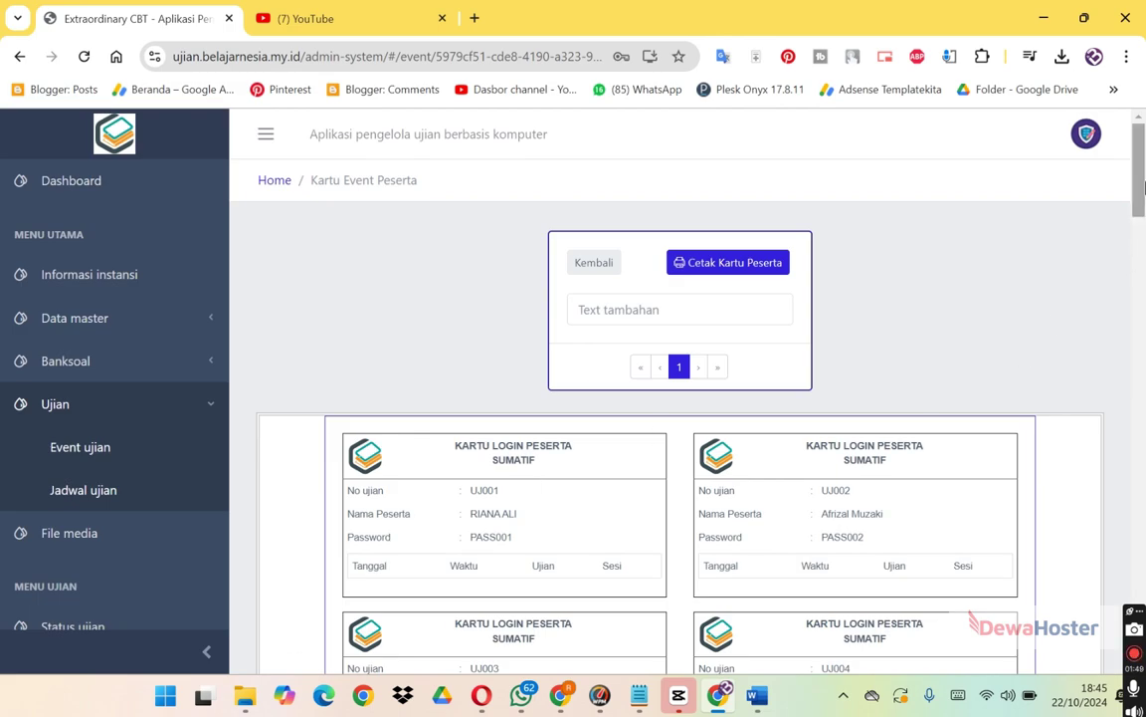
{"action": "scroll", "coordinate": [1144, 225], "scroll_direction": "down", "scroll_amount": 2}
{"action": "left_click_drag", "start_coordinate": [1144, 225], "coordinate": [1143, 212]}
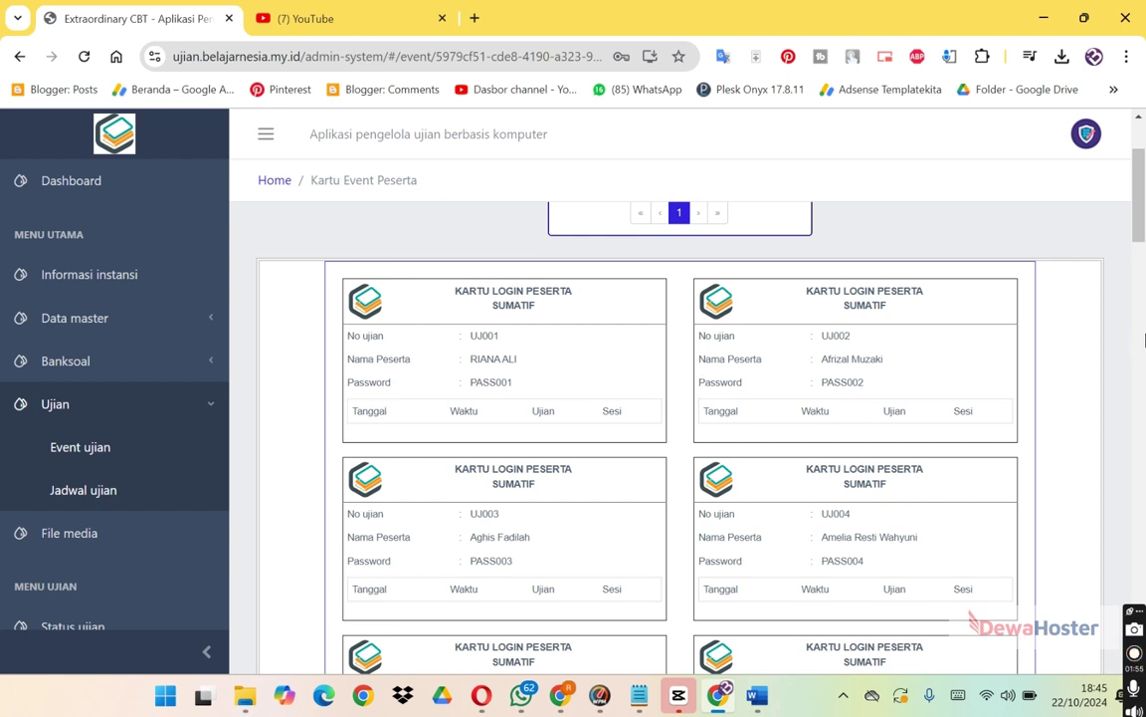
{"action": "left_click_drag", "start_coordinate": [1141, 201], "coordinate": [1140, 176]}
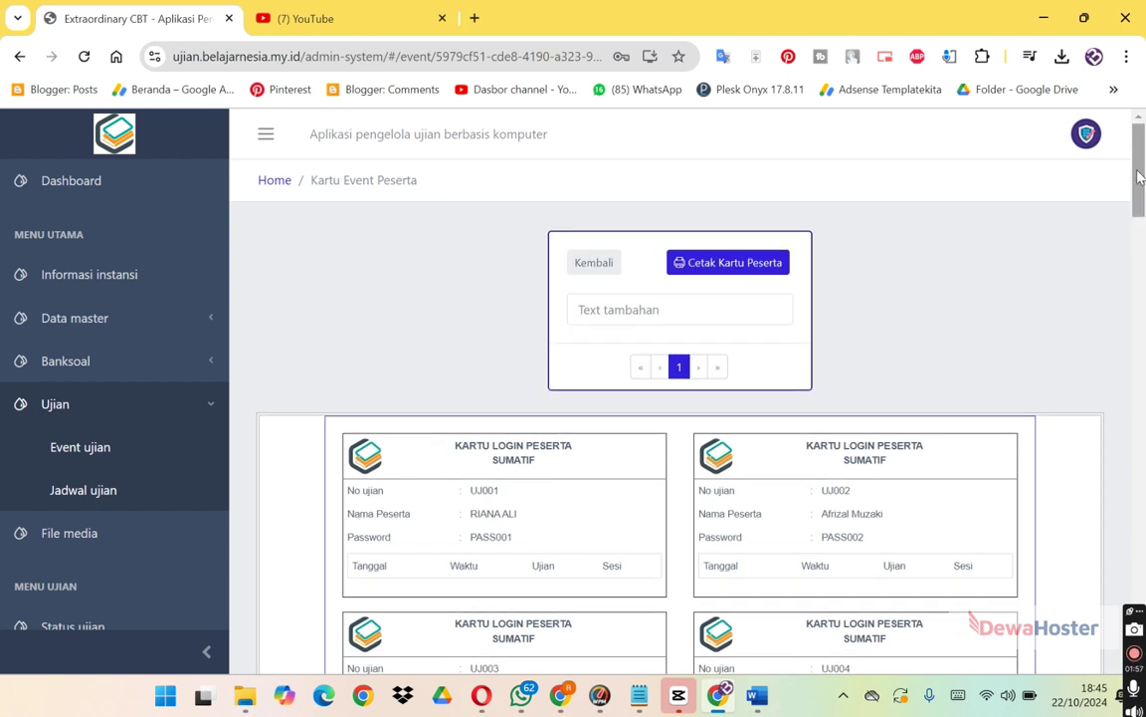
{"action": "left_click", "coordinate": [598, 266]}
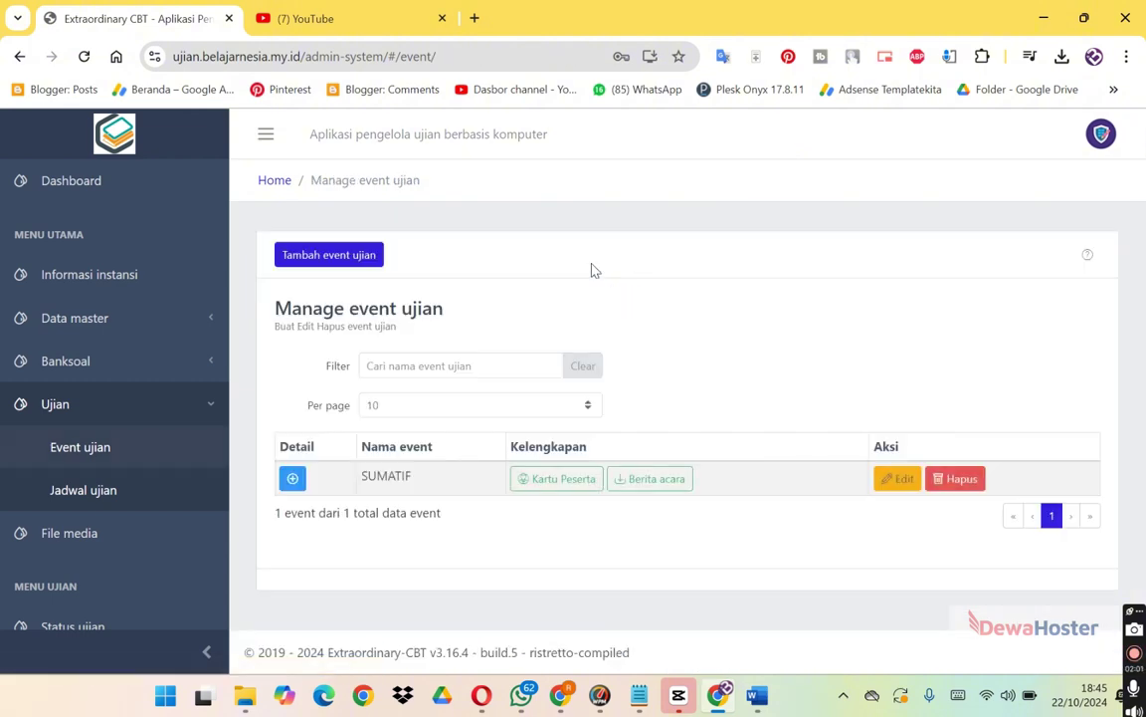
{"action": "left_click", "coordinate": [654, 478]}
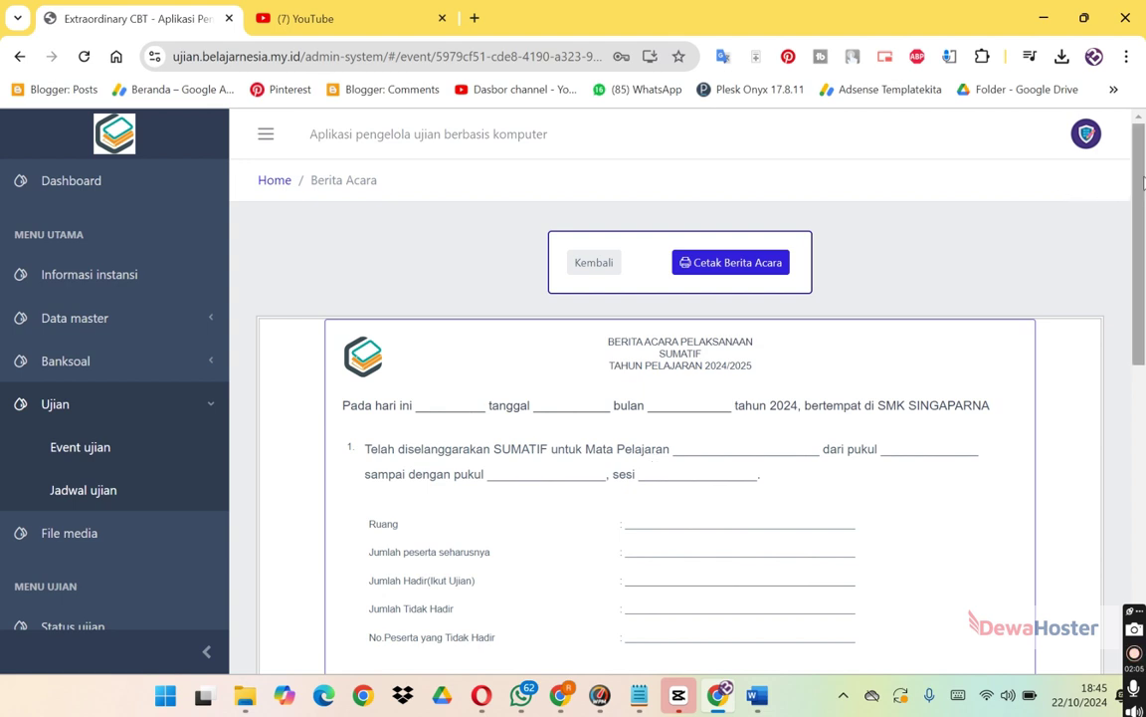
{"action": "left_click_drag", "start_coordinate": [1142, 182], "coordinate": [1141, 229]}
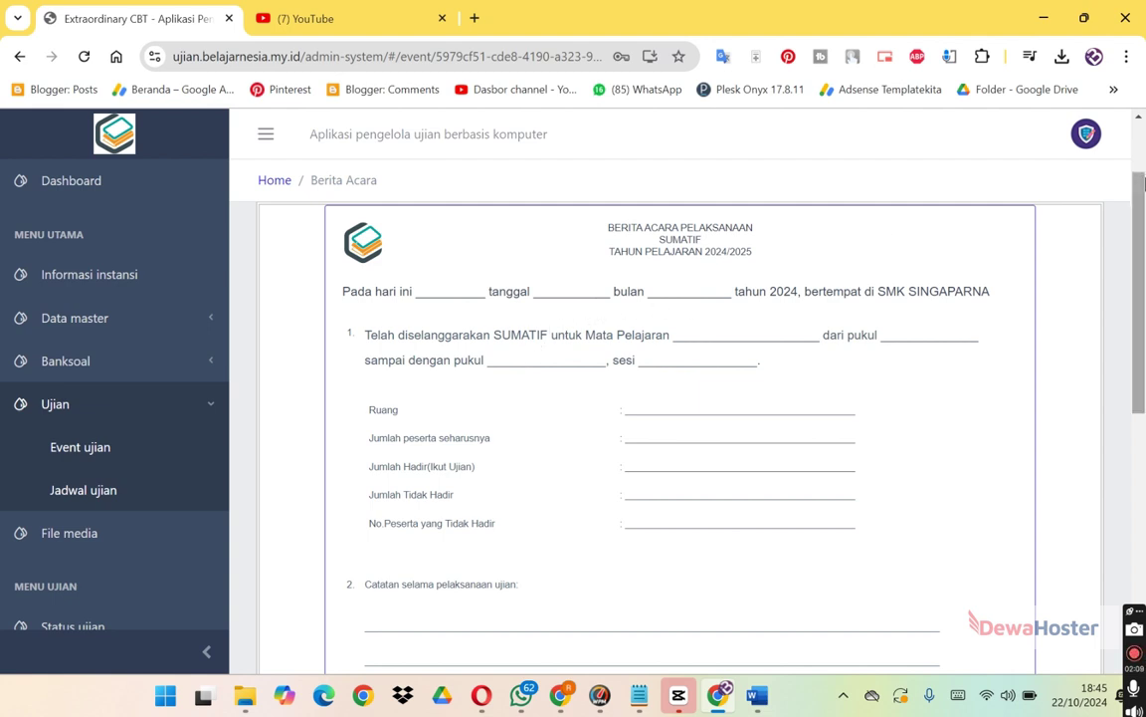
{"action": "left_click_drag", "start_coordinate": [1141, 205], "coordinate": [1142, 171]}
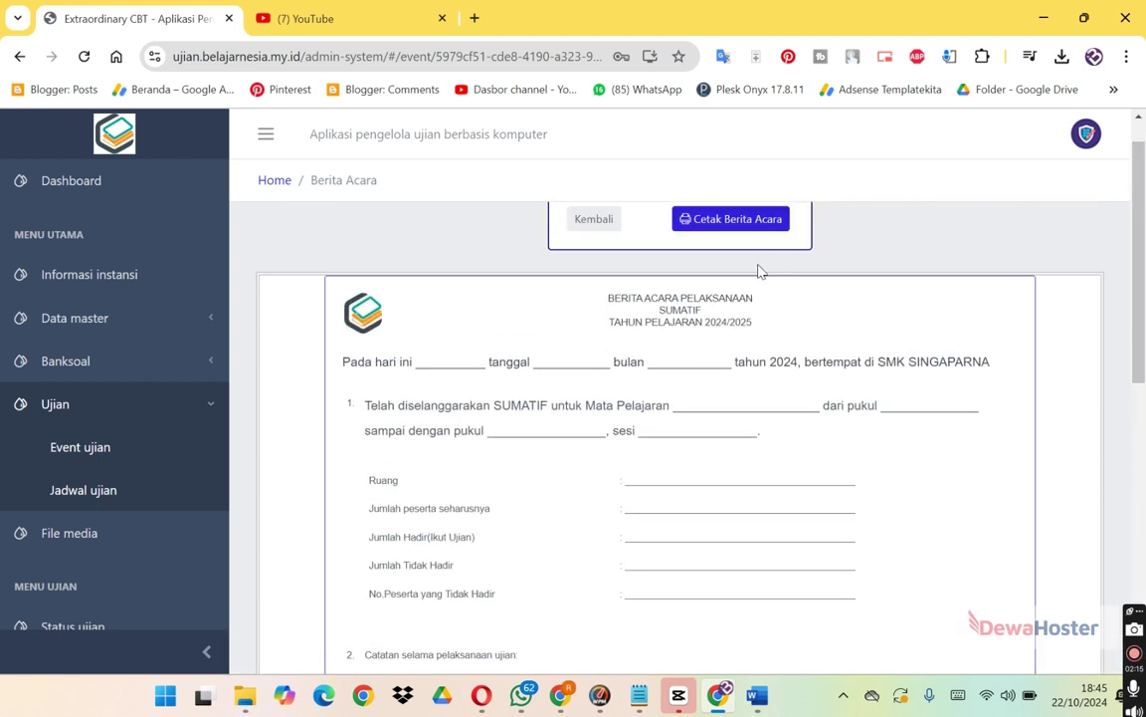
{"action": "left_click", "coordinate": [605, 223]}
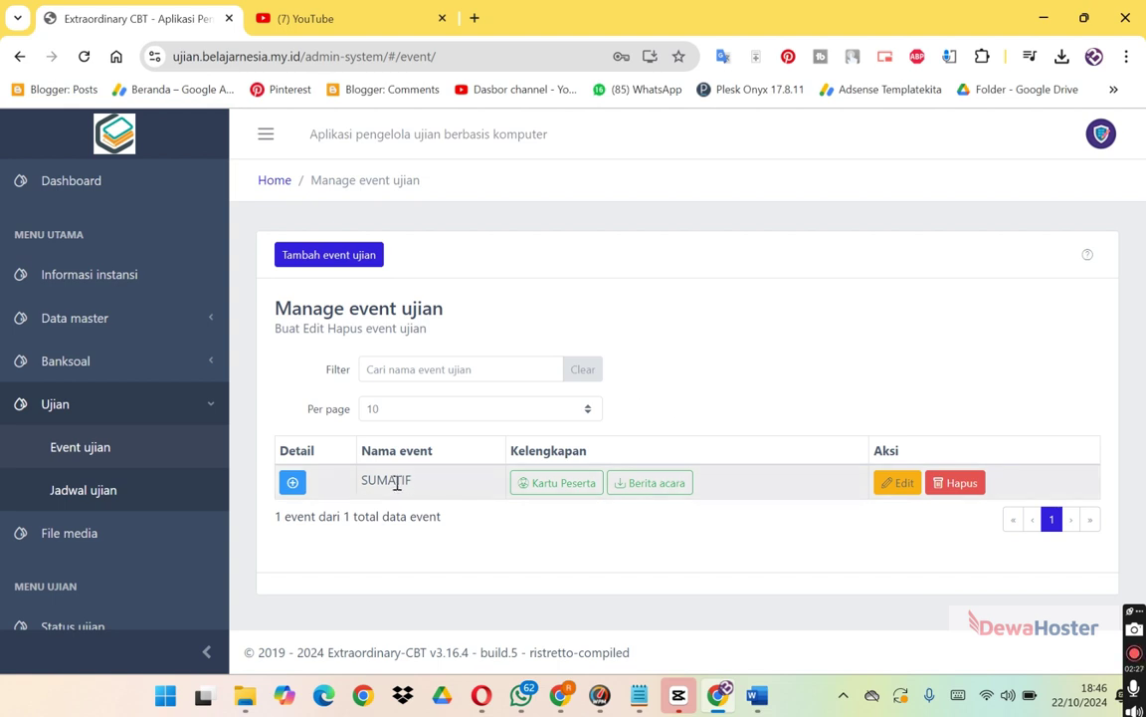
Show SUMATIF's schedules, go to Jadwal ujian and start a new schedule with Tambah jadwal.
{"action": "left_click", "coordinate": [293, 482]}
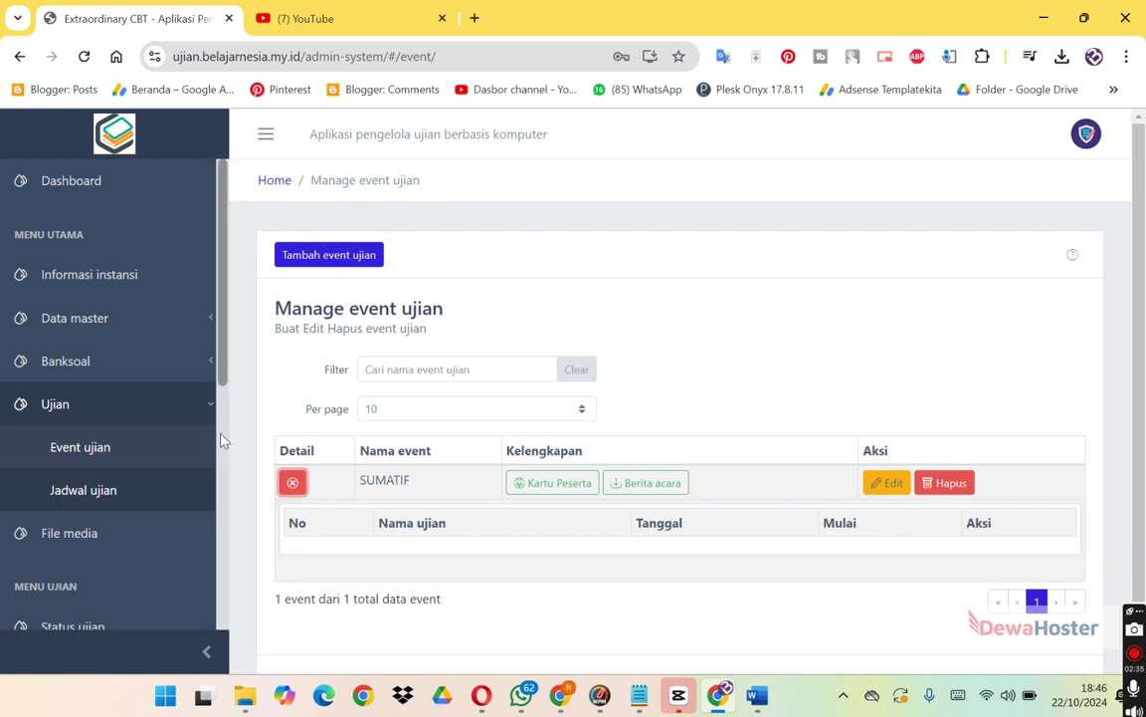
{"action": "left_click", "coordinate": [87, 492]}
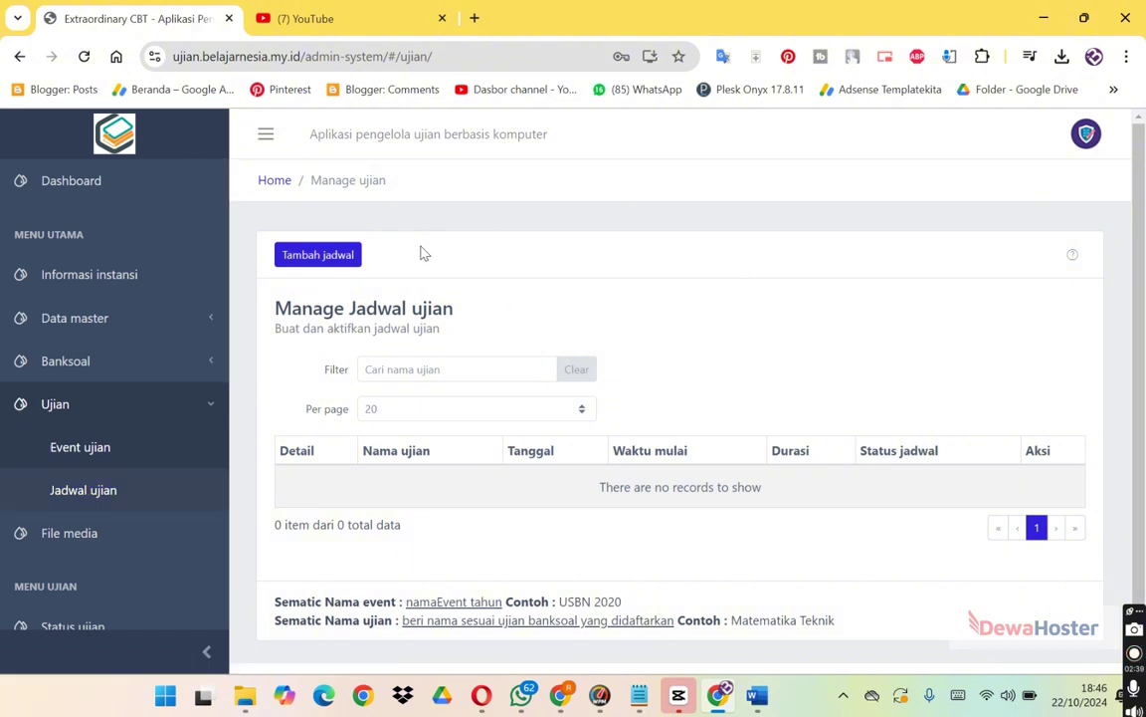
{"action": "left_click", "coordinate": [302, 255]}
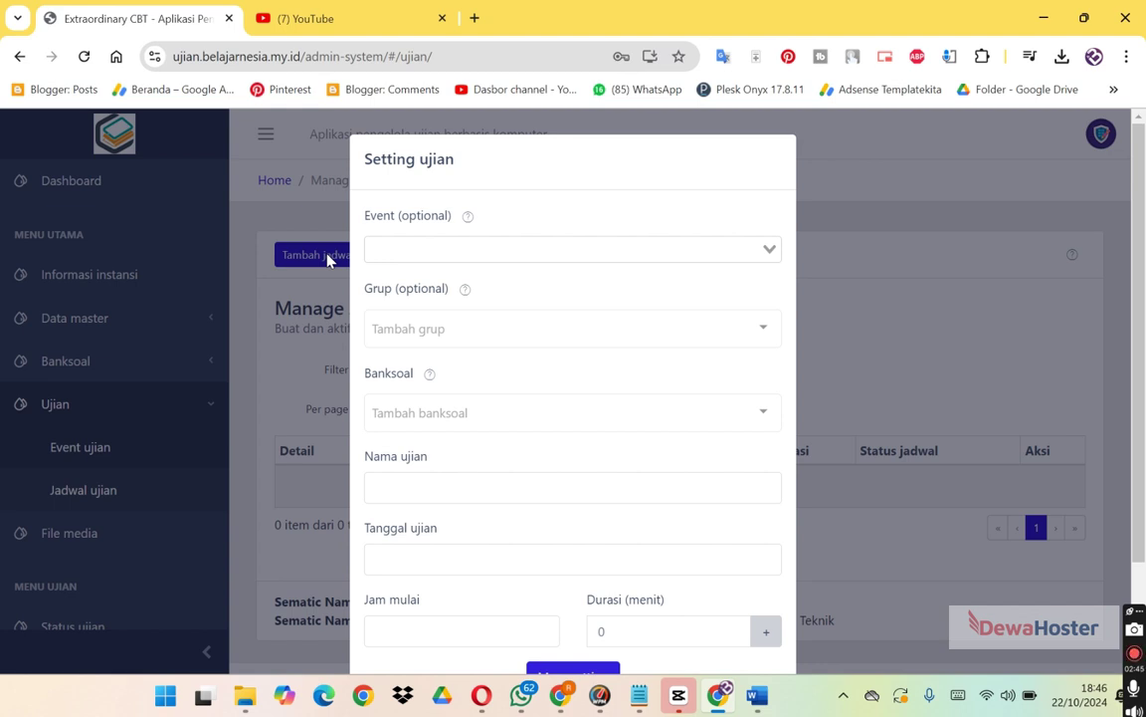
Choose SUMATIF as the schedule's event and DKV01 as its participant group.
{"action": "left_click", "coordinate": [533, 239]}
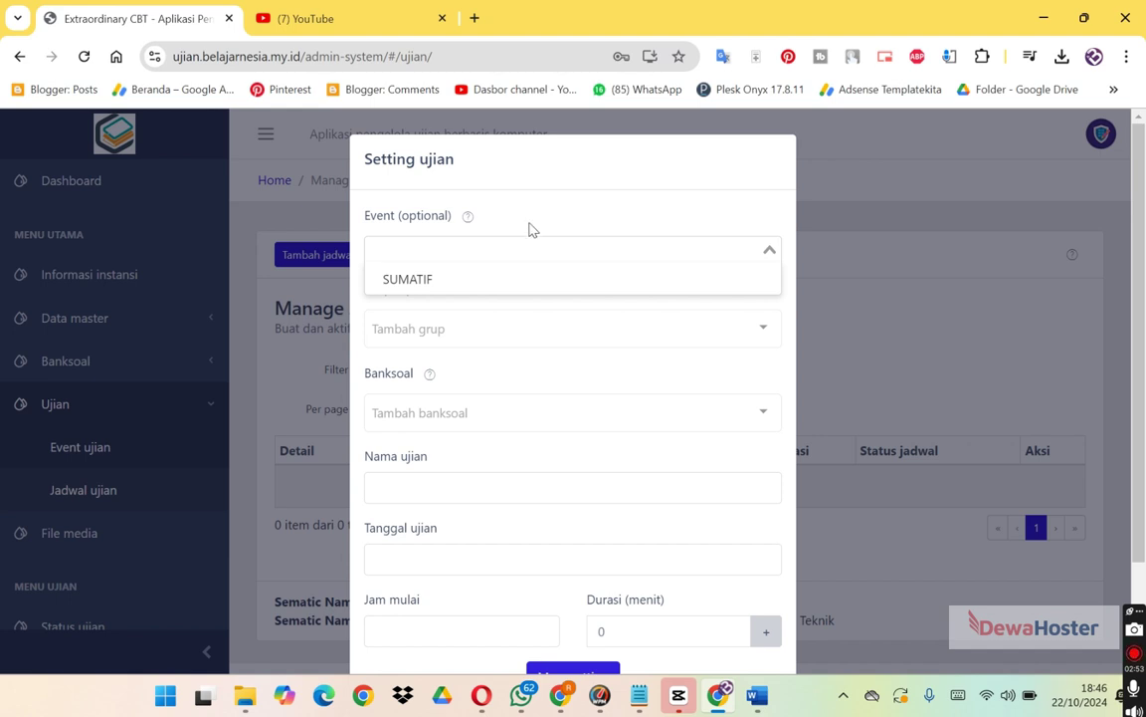
{"action": "left_click", "coordinate": [582, 196]}
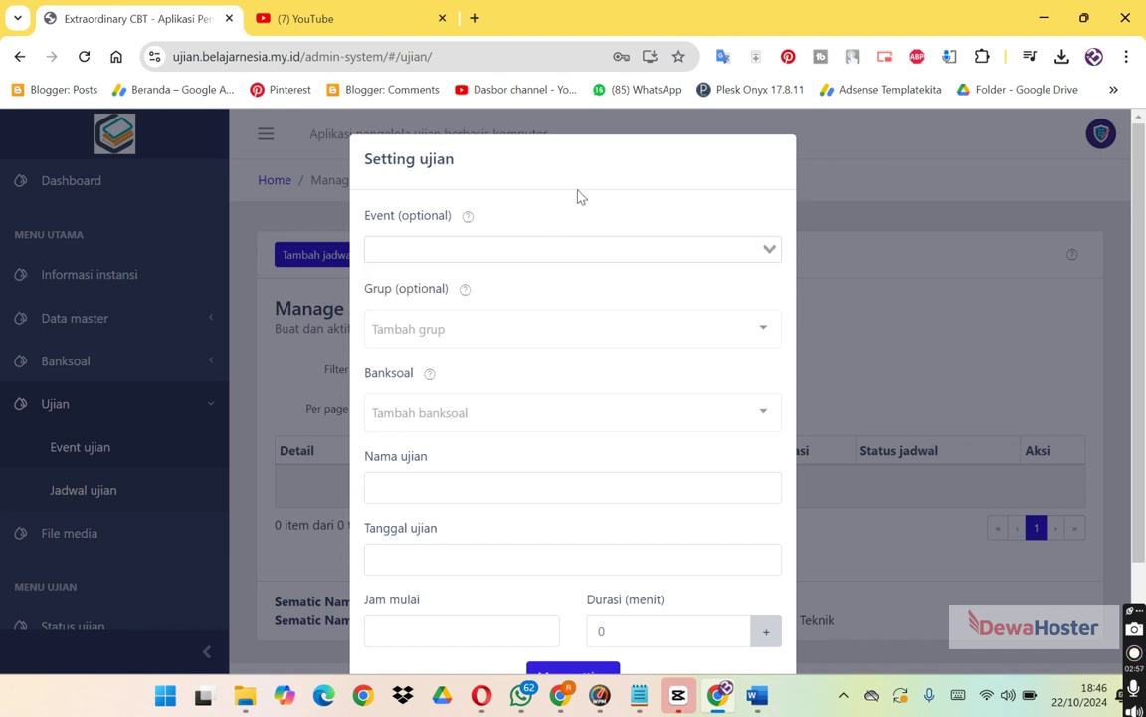
{"action": "left_click", "coordinate": [594, 247]}
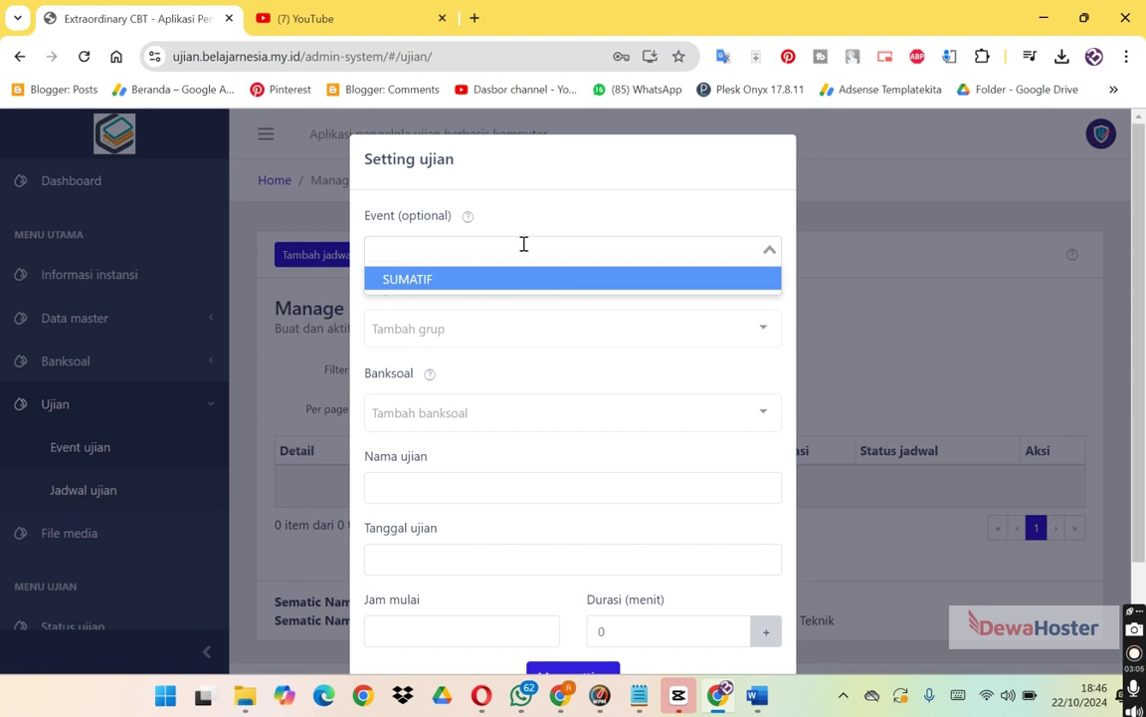
{"action": "left_click", "coordinate": [474, 277]}
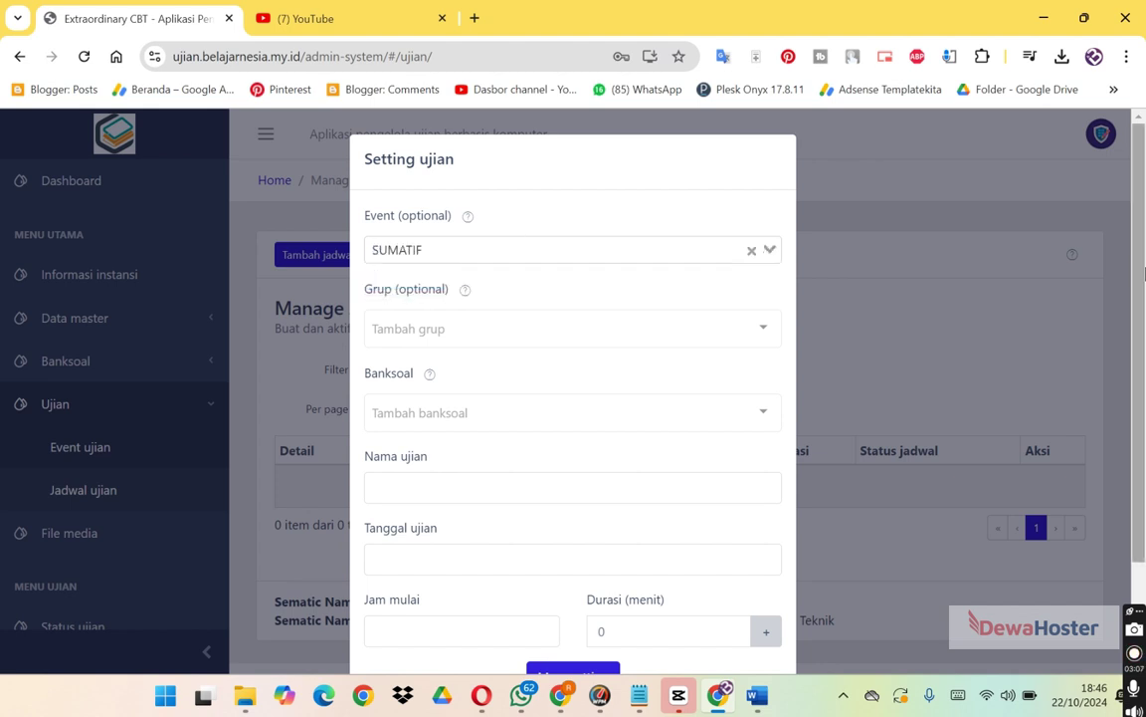
{"action": "scroll", "coordinate": [1142, 282], "scroll_direction": "down", "scroll_amount": 1}
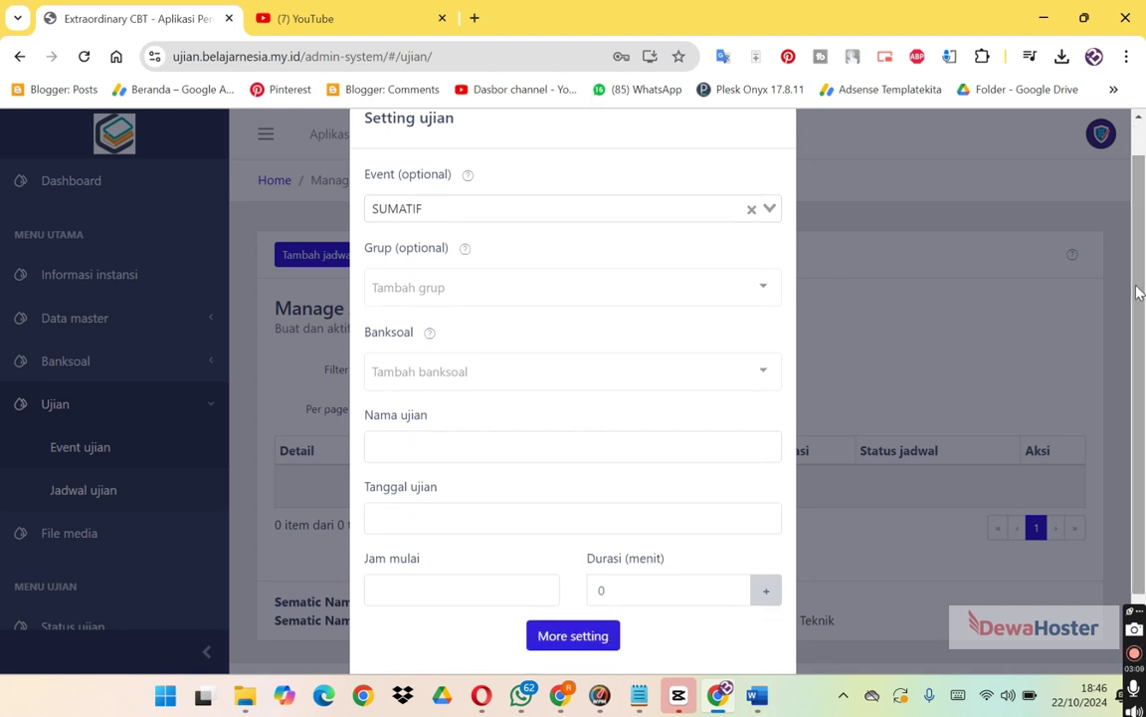
{"action": "left_click", "coordinate": [617, 290]}
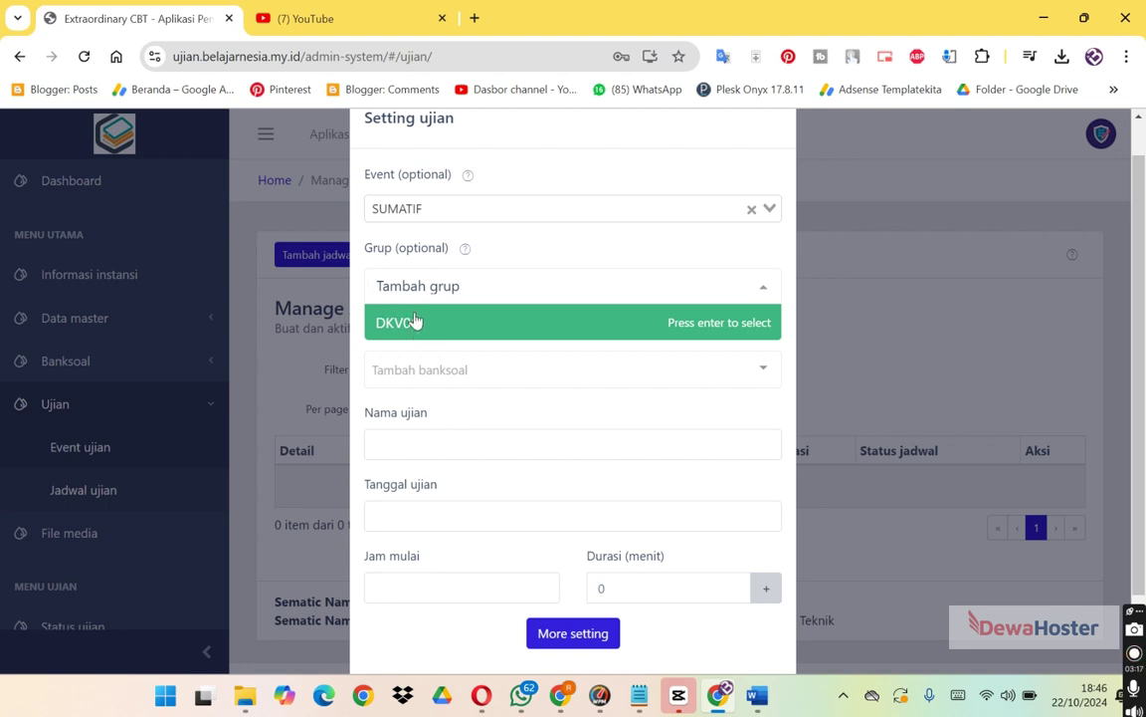
{"action": "left_click", "coordinate": [417, 323]}
Attach question bank BKSL-8L7-2024 and name the exam TENGAH SEMESTER.
{"action": "left_click", "coordinate": [453, 370]}
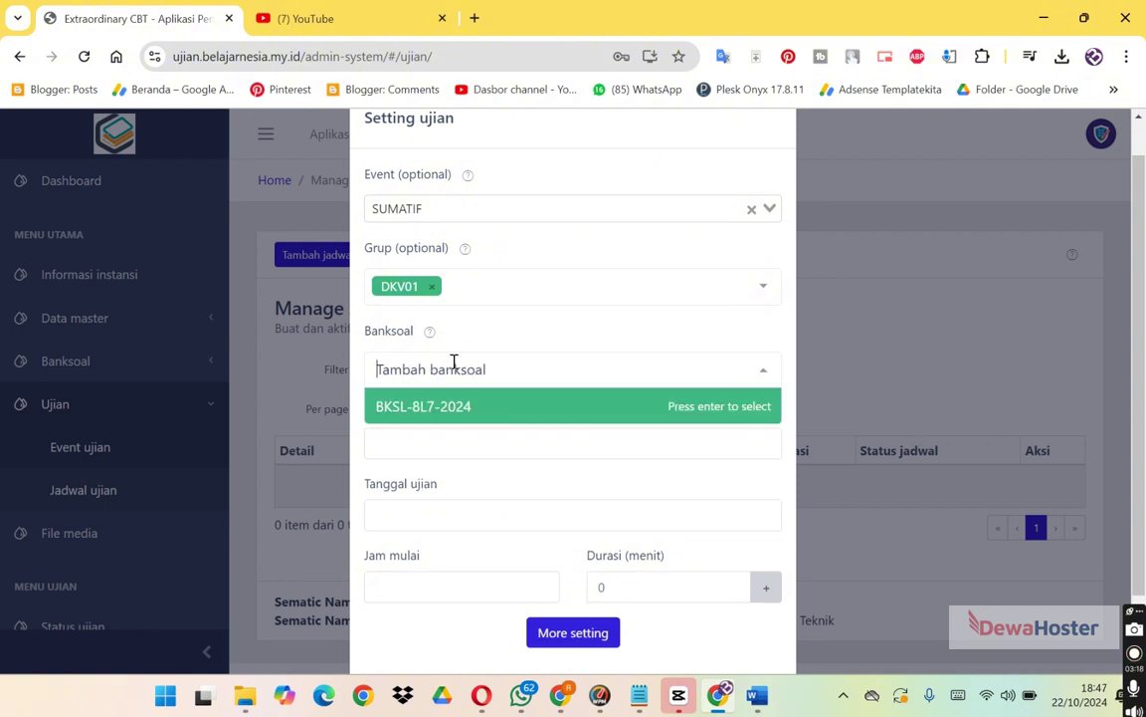
{"action": "left_click", "coordinate": [447, 414]}
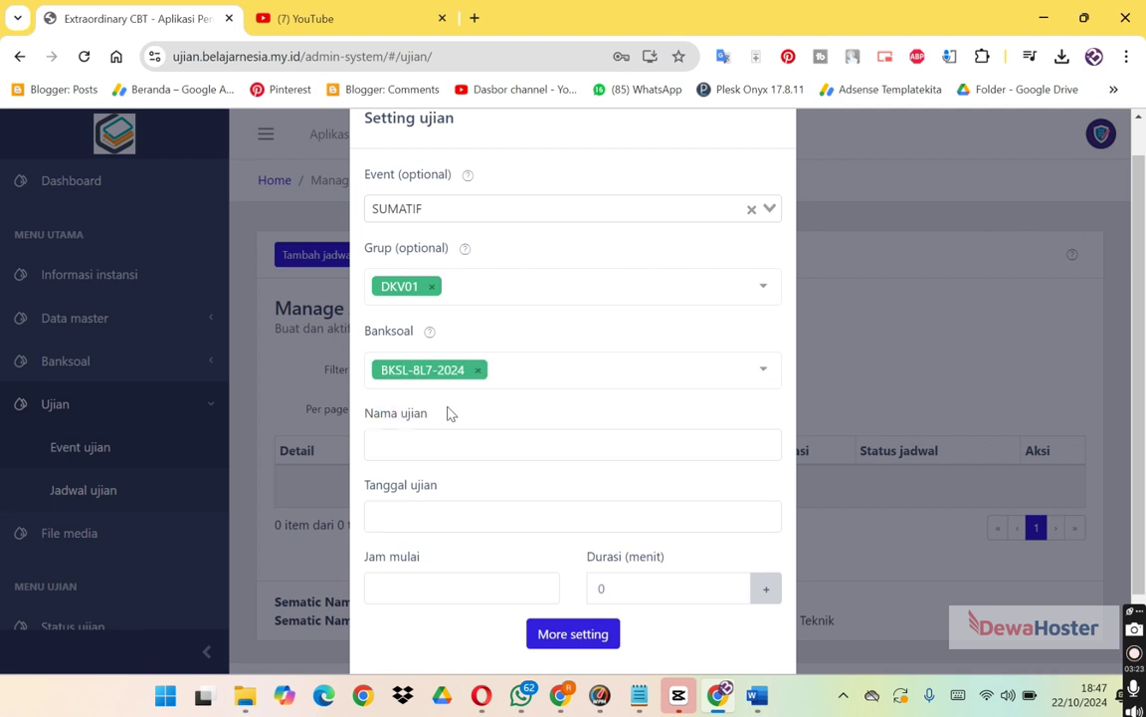
{"action": "left_click", "coordinate": [465, 439]}
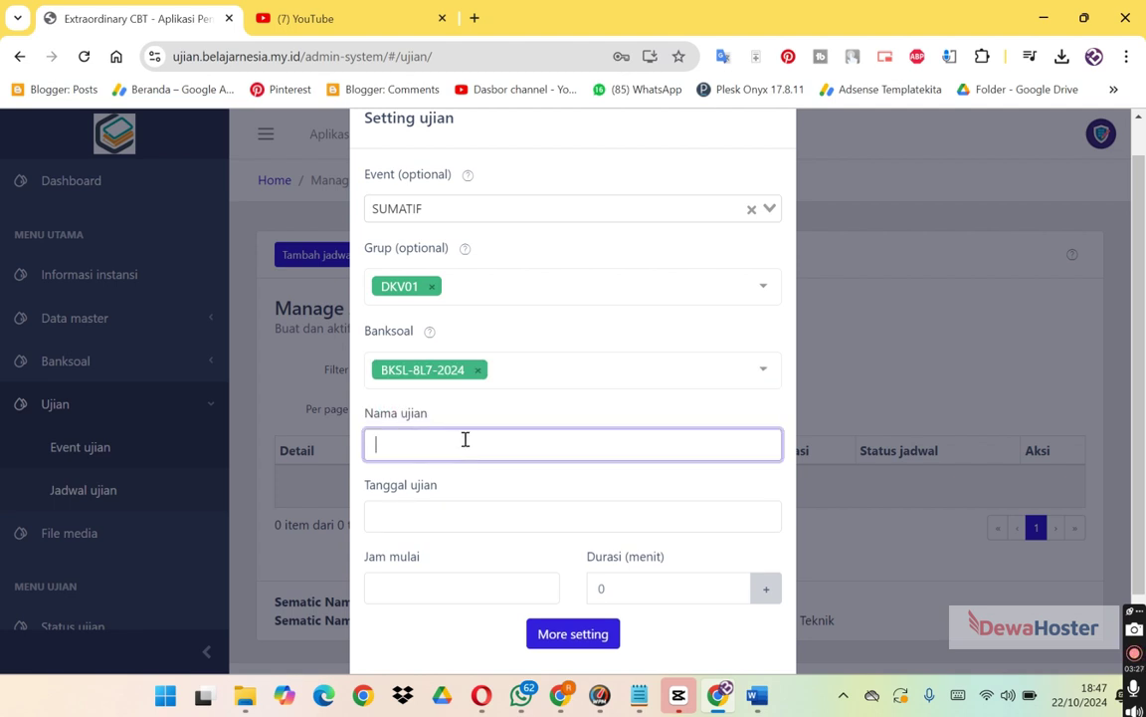
{"action": "type", "text": "TENGAH SE"}
{"action": "type", "text": "M"}
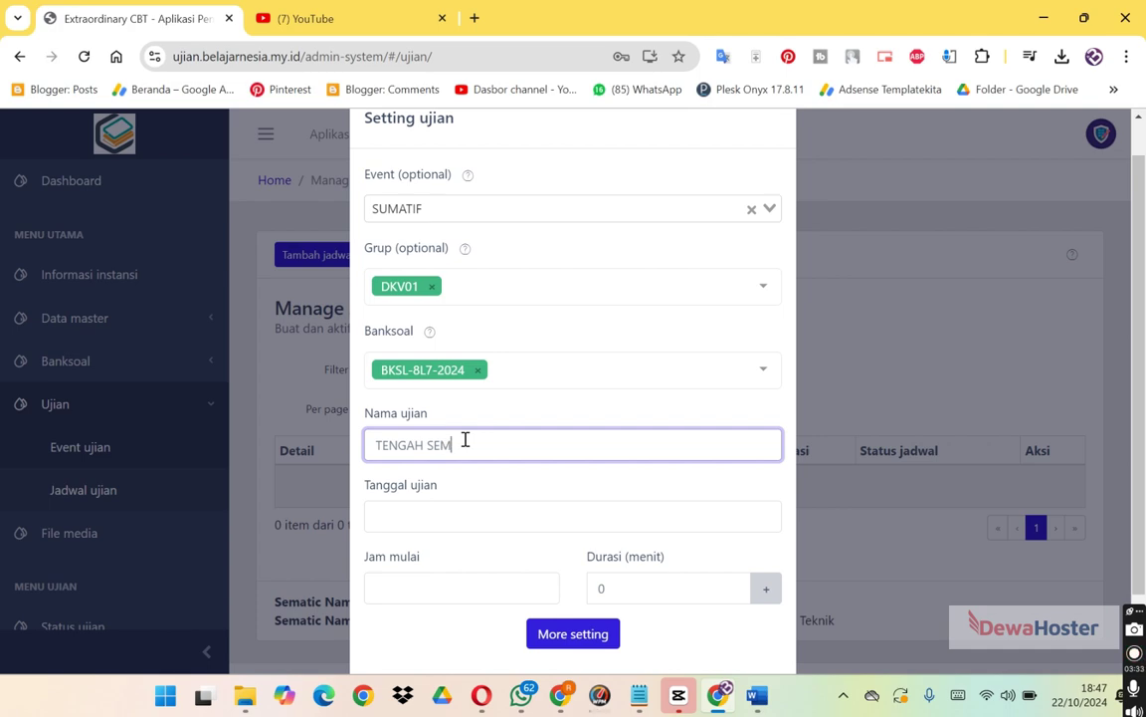
{"action": "type", "text": "ESTER"}
Set the exam date to Oct 22, 2024 and the start time to 18:47.
{"action": "left_click", "coordinate": [462, 514]}
{"action": "right_click", "coordinate": [463, 514]}
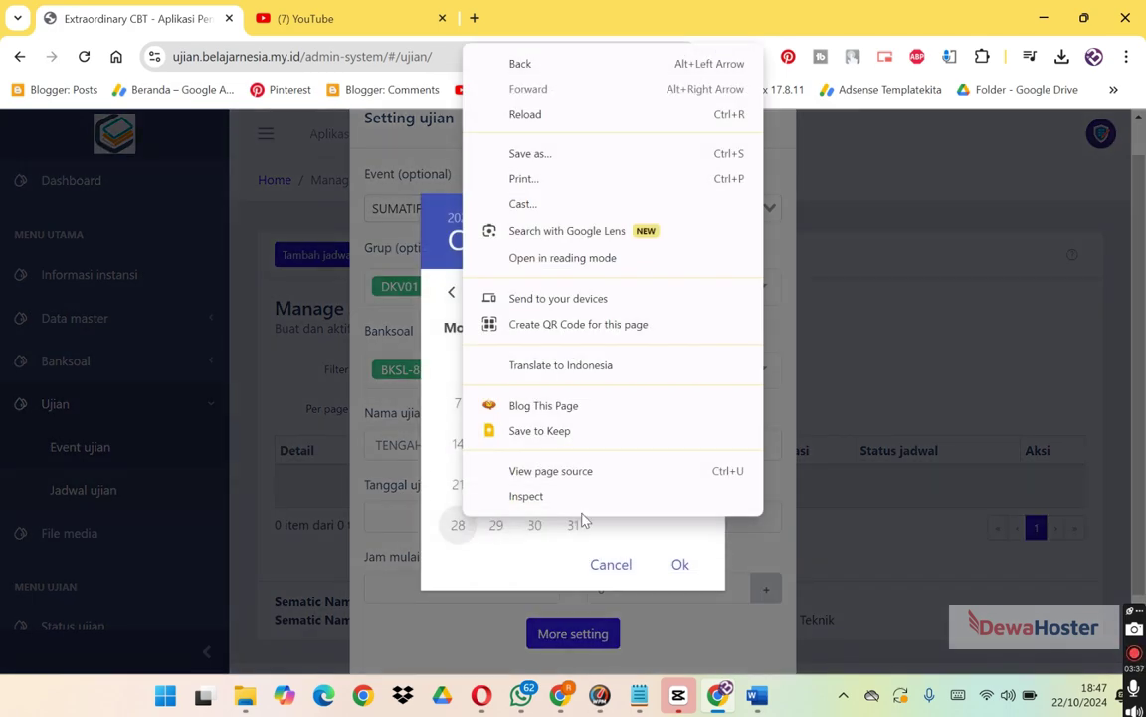
{"action": "left_click", "coordinate": [583, 519]}
{"action": "left_click", "coordinate": [673, 567]}
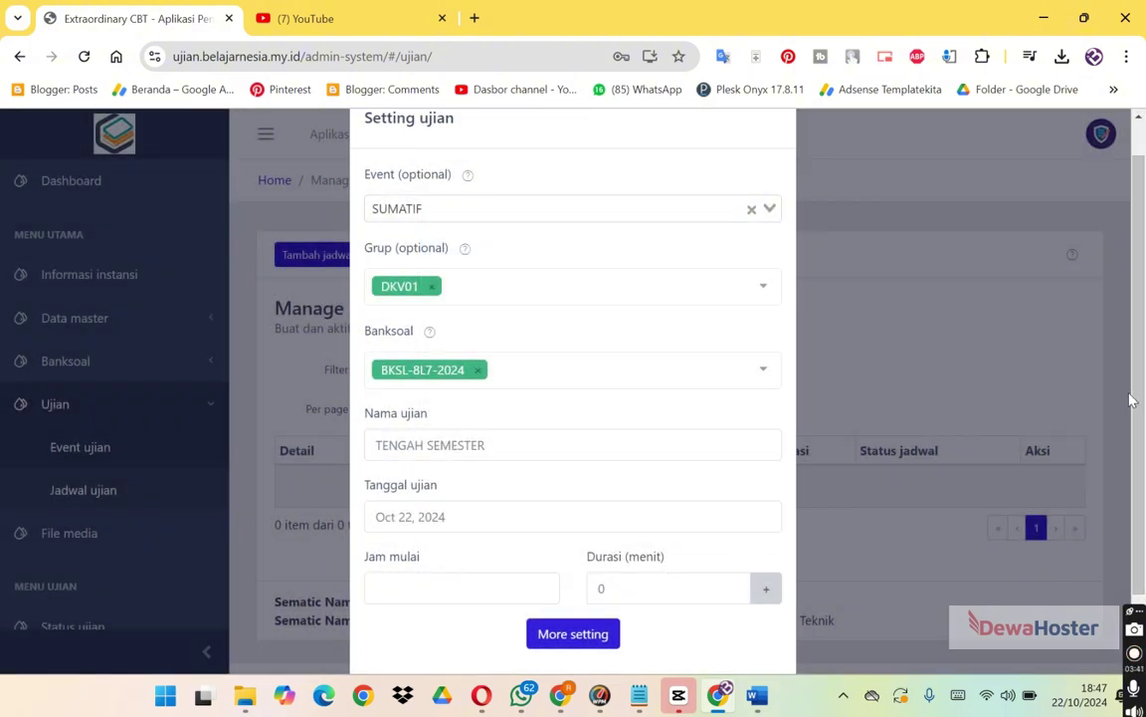
{"action": "left_click", "coordinate": [495, 587]}
{"action": "right_click", "coordinate": [495, 587]}
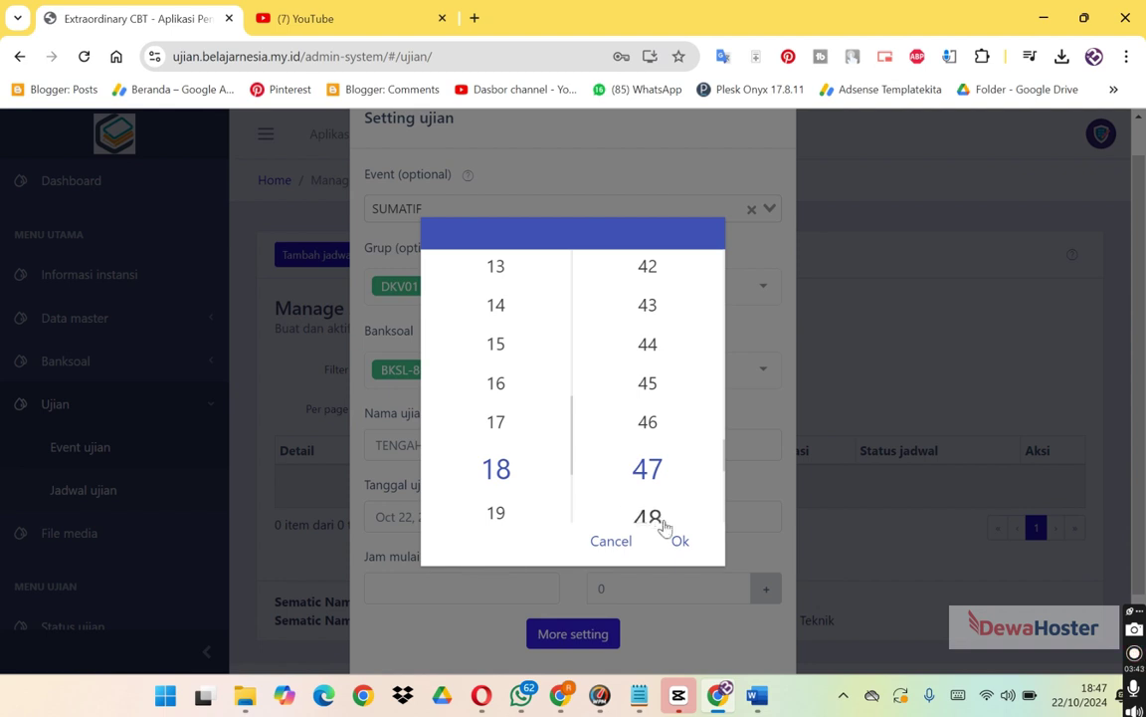
{"action": "left_click", "coordinate": [679, 540]}
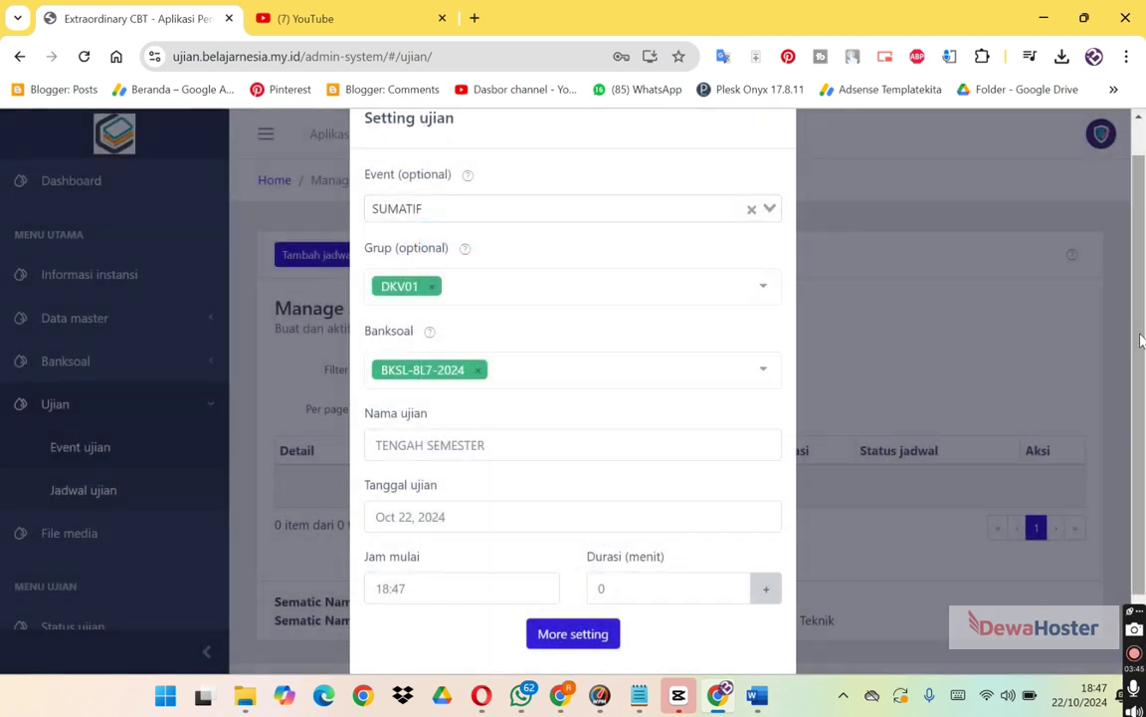
{"action": "scroll", "coordinate": [806, 561], "scroll_direction": "down", "scroll_amount": 1}
Change Durasi (menit) from 0 to 60 and reveal the More setting options.
{"action": "left_click", "coordinate": [673, 511]}
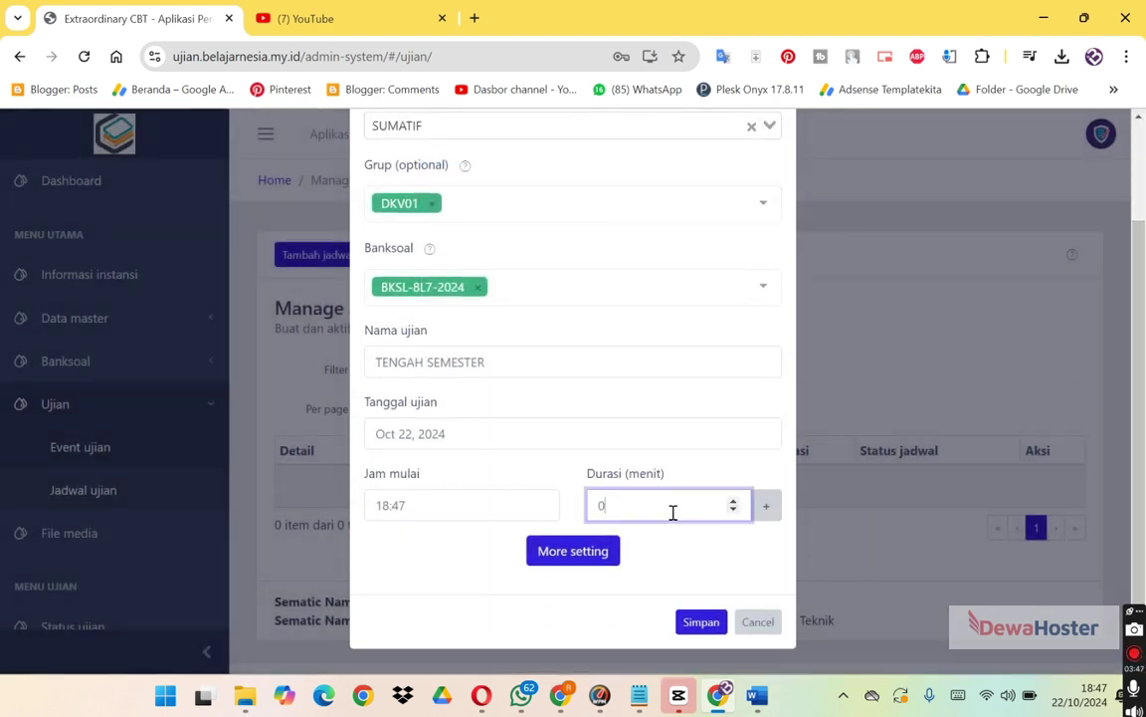
{"action": "left_click_drag", "start_coordinate": [673, 512], "coordinate": [539, 494]}
{"action": "type", "text": "60"}
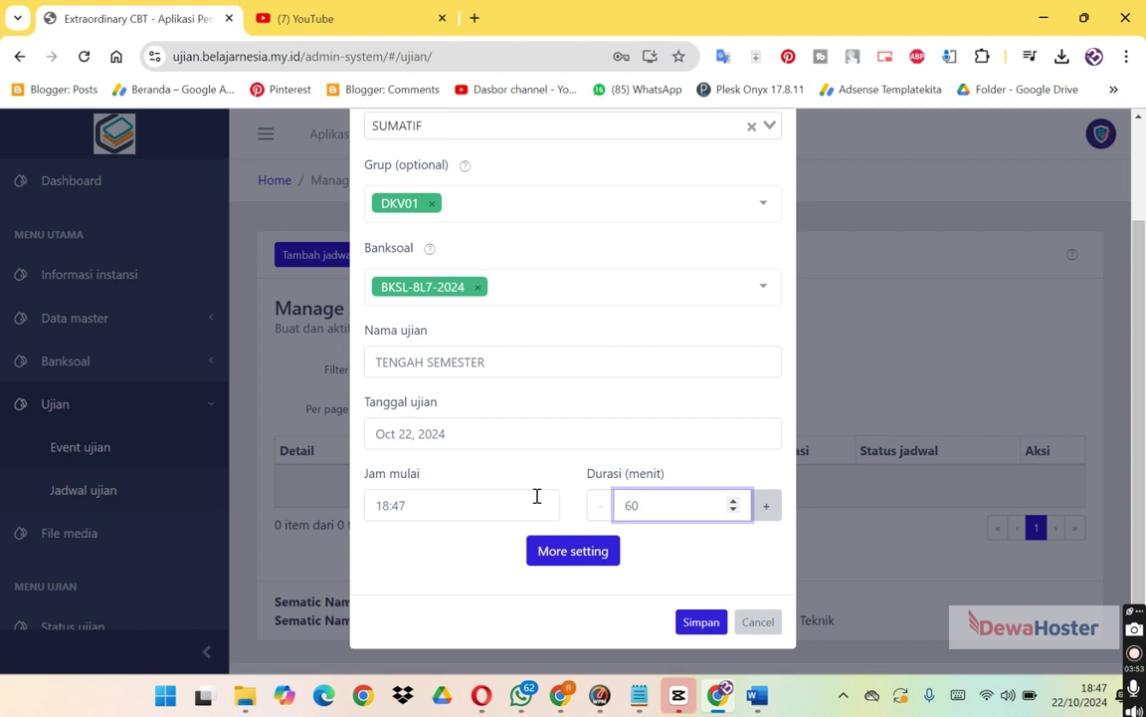
{"action": "left_click", "coordinate": [727, 585]}
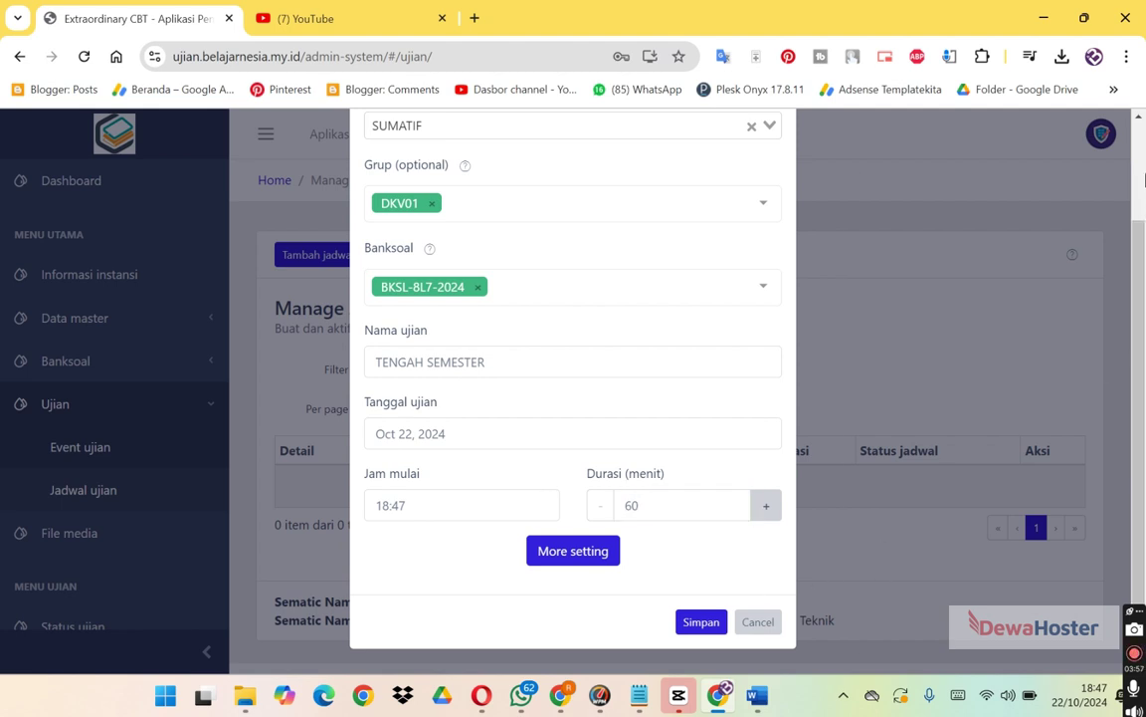
{"action": "right_click", "coordinate": [1135, 181]}
{"action": "left_click", "coordinate": [981, 130]}
{"action": "mouse_move", "coordinate": [1136, 243]}
{"action": "left_mouse_down"}
{"action": "mouse_move", "coordinate": [1142, 159]}
{"action": "mouse_move", "coordinate": [1141, 245]}
{"action": "left_mouse_up"}
{"action": "left_click", "coordinate": [576, 554]}
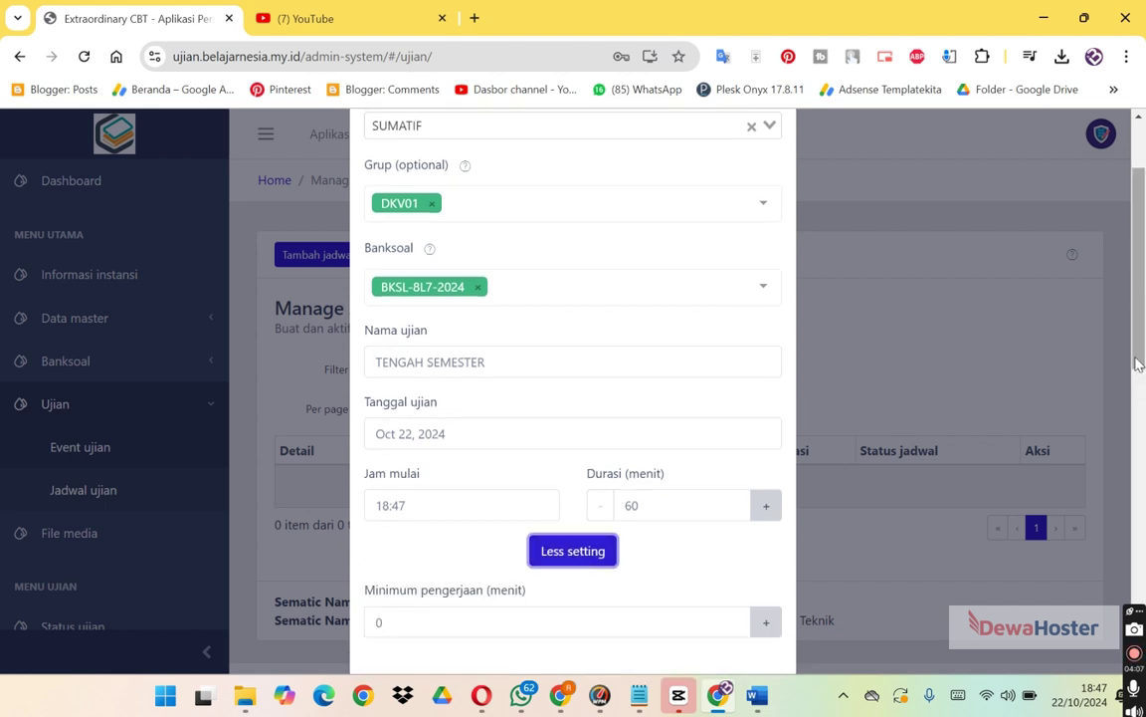
{"action": "right_click", "coordinate": [1140, 320]}
Enter 30 minutes as the Minimum pengerjaan time.
{"action": "left_click", "coordinate": [1140, 335]}
{"action": "left_click_drag", "start_coordinate": [1141, 339], "coordinate": [1141, 413]}
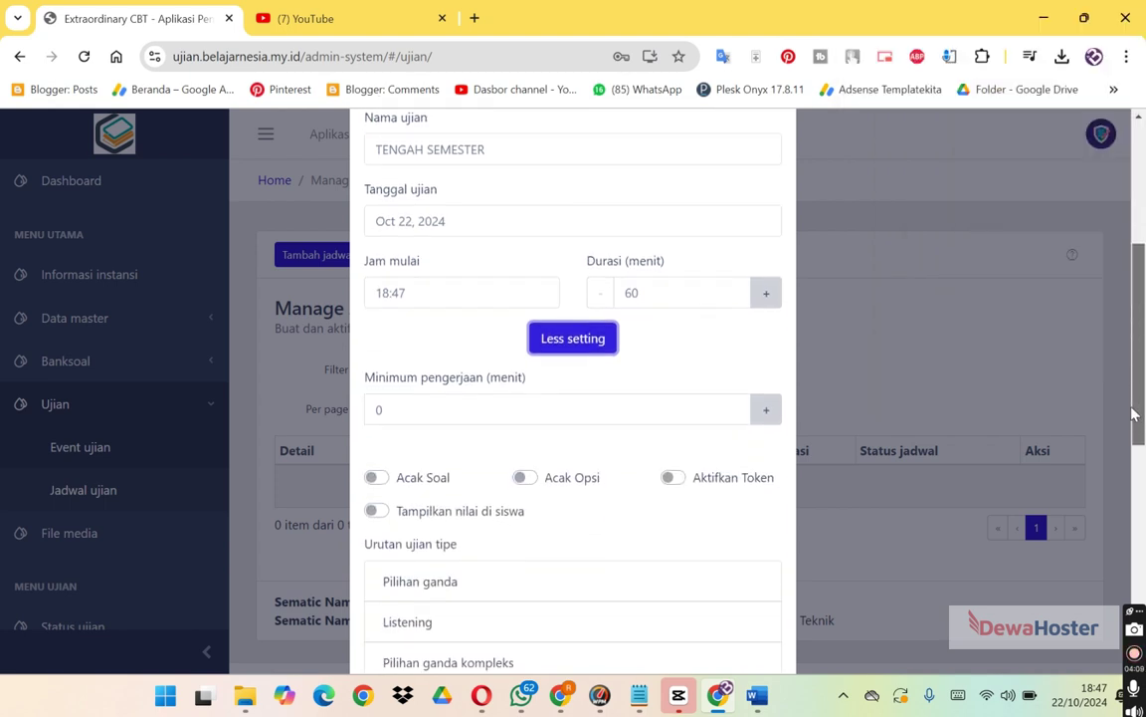
{"action": "left_click", "coordinate": [551, 421]}
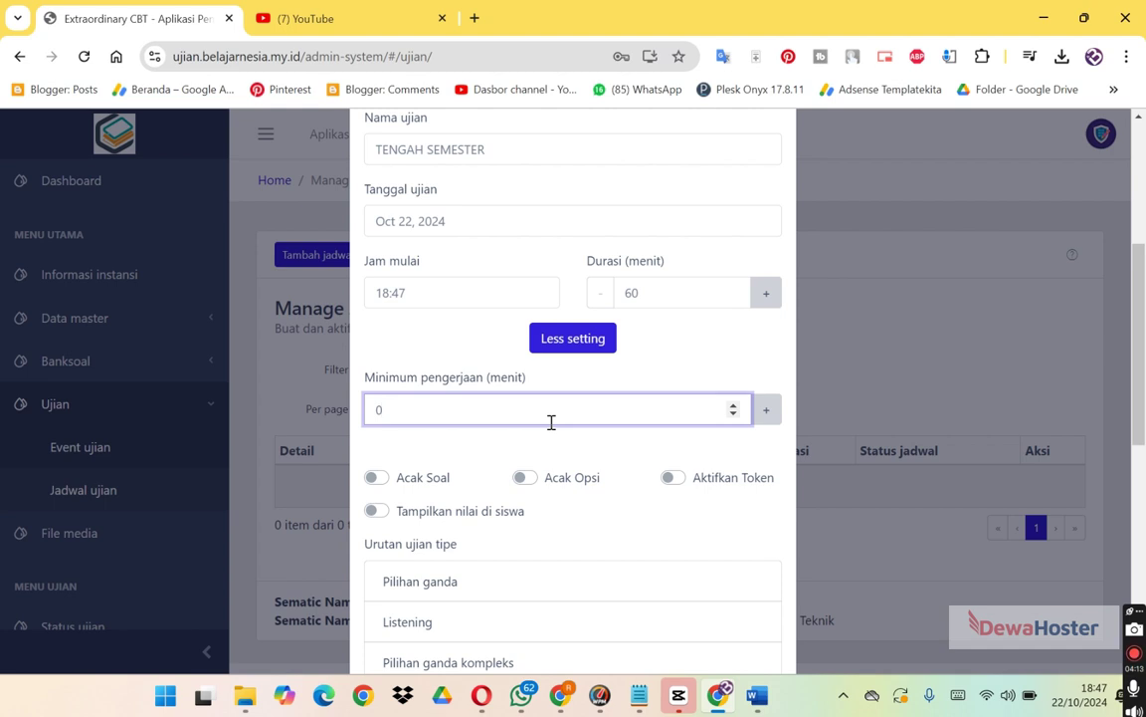
{"action": "key", "text": "BackSpace"}
{"action": "type", "text": "90"}
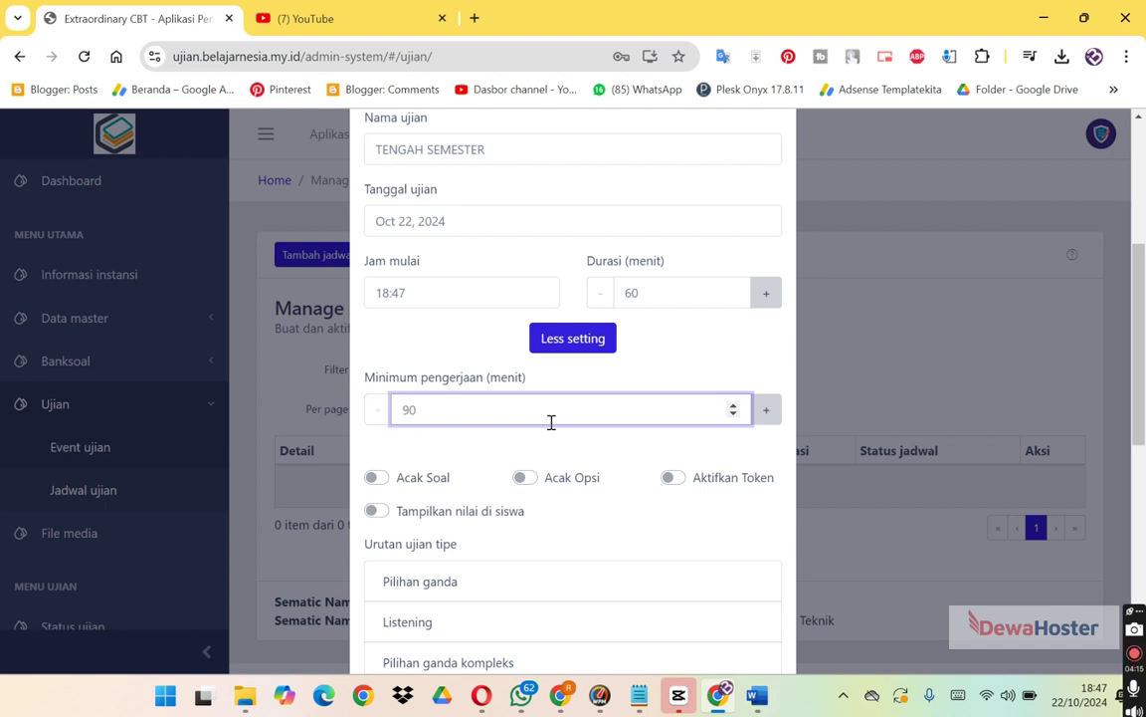
{"action": "key", "text": "BackSpace"}
{"action": "key", "text": "BackSpace"}
{"action": "type", "text": "30"}
Turn on Acak Soal, Acak Opsi, Aktifkan Token and Tampilkan nilai di siswa.
{"action": "scroll", "coordinate": [1142, 312], "scroll_direction": "down", "scroll_amount": 1}
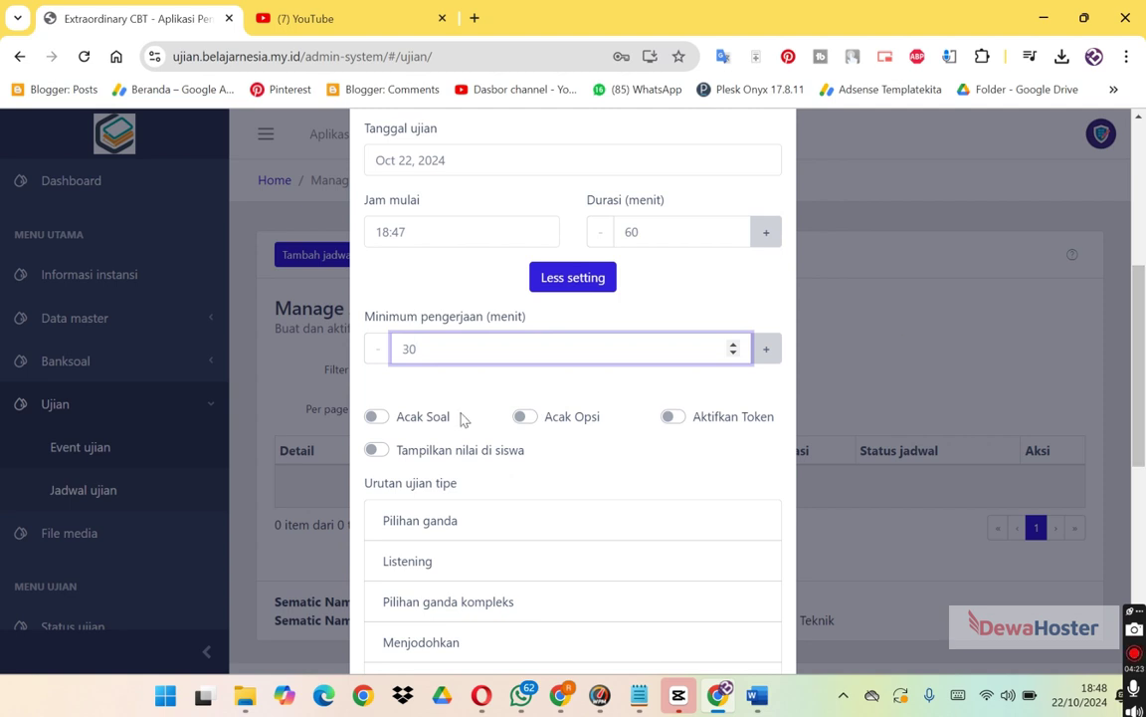
{"action": "left_click", "coordinate": [375, 420]}
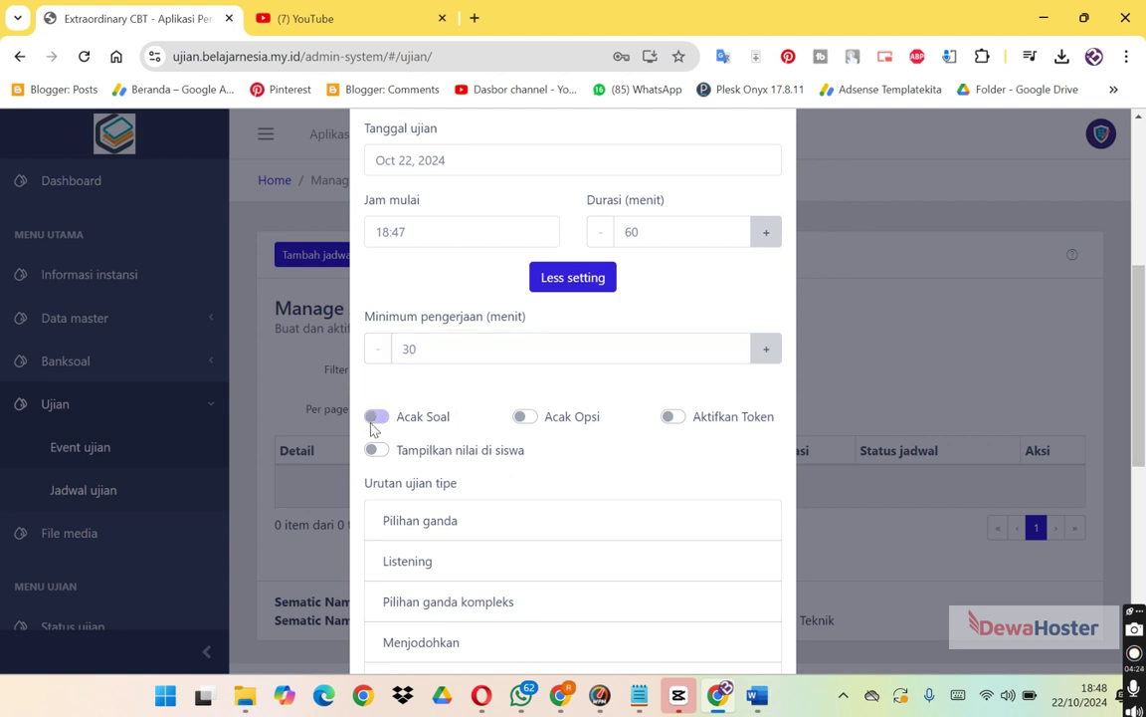
{"action": "left_click", "coordinate": [522, 418]}
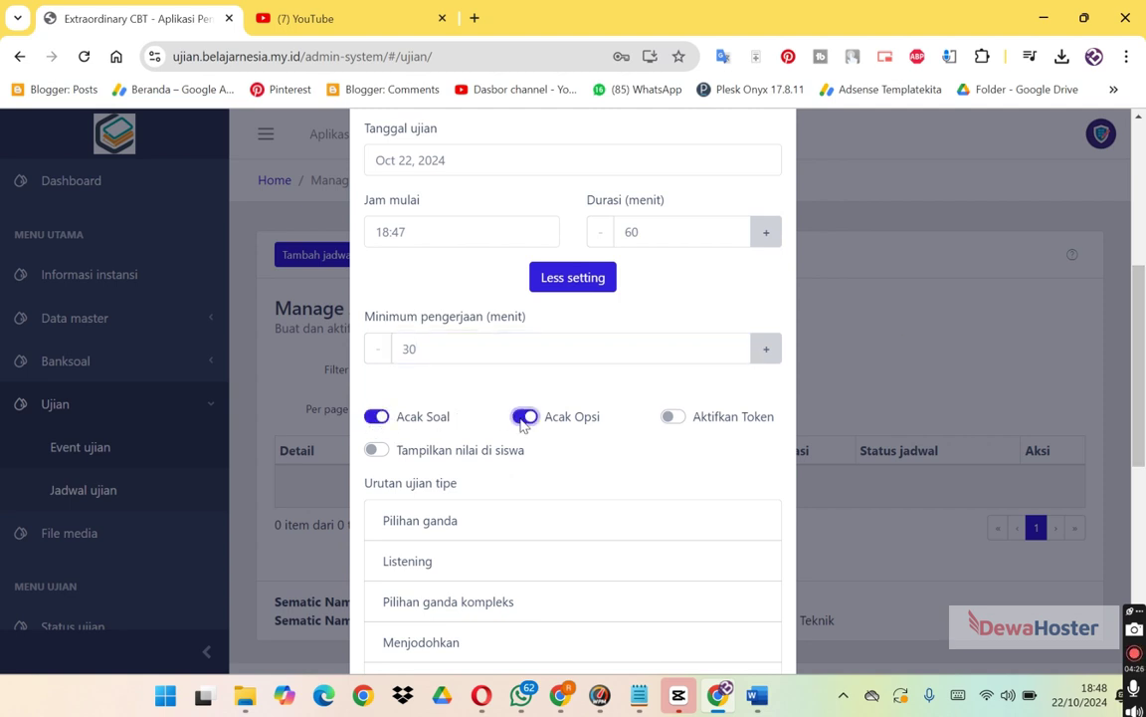
{"action": "left_click", "coordinate": [670, 418]}
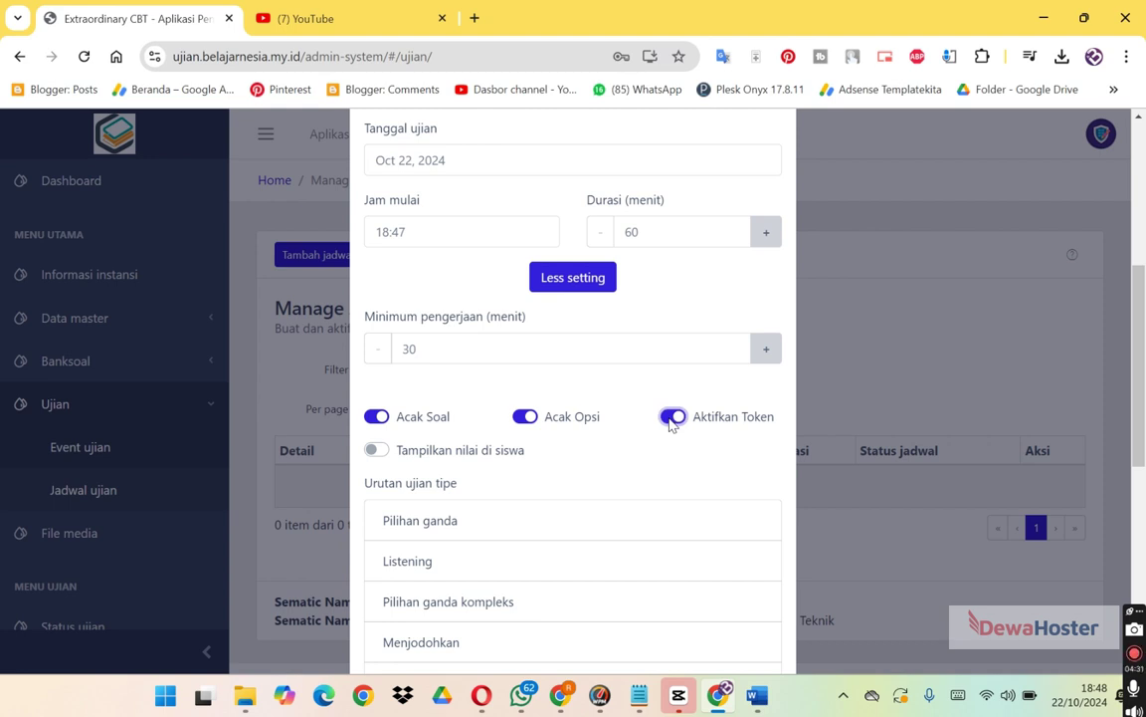
{"action": "left_click", "coordinate": [377, 451]}
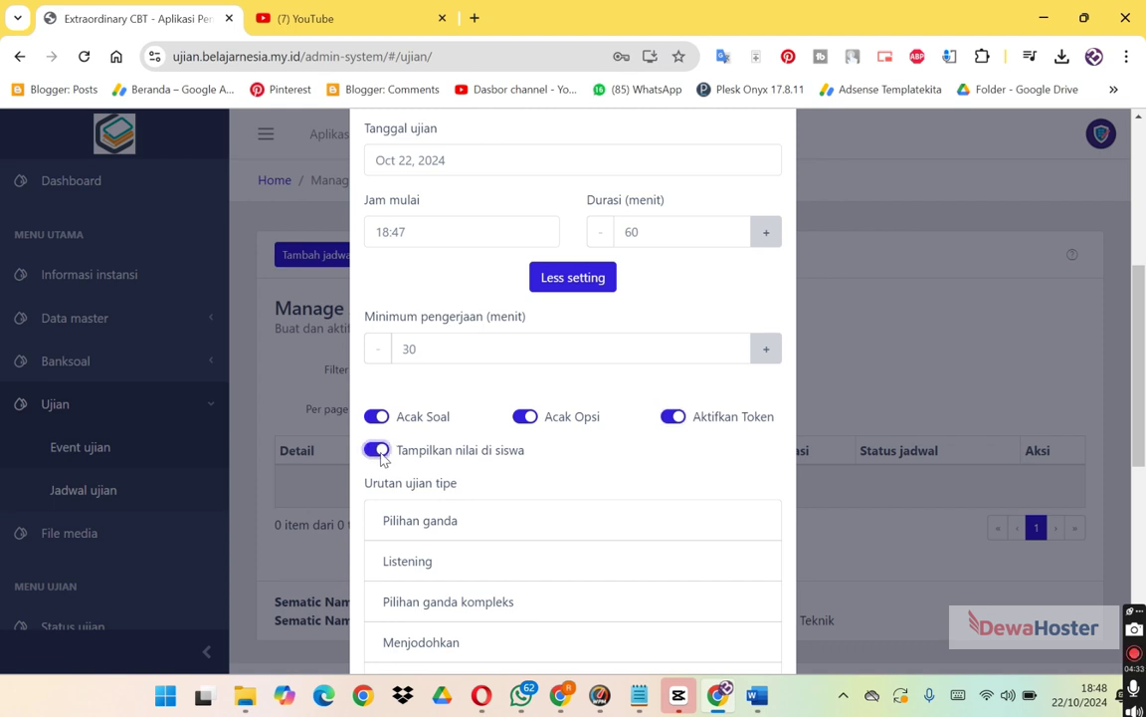
{"action": "scroll", "coordinate": [1131, 435], "scroll_direction": "down", "scroll_amount": 3}
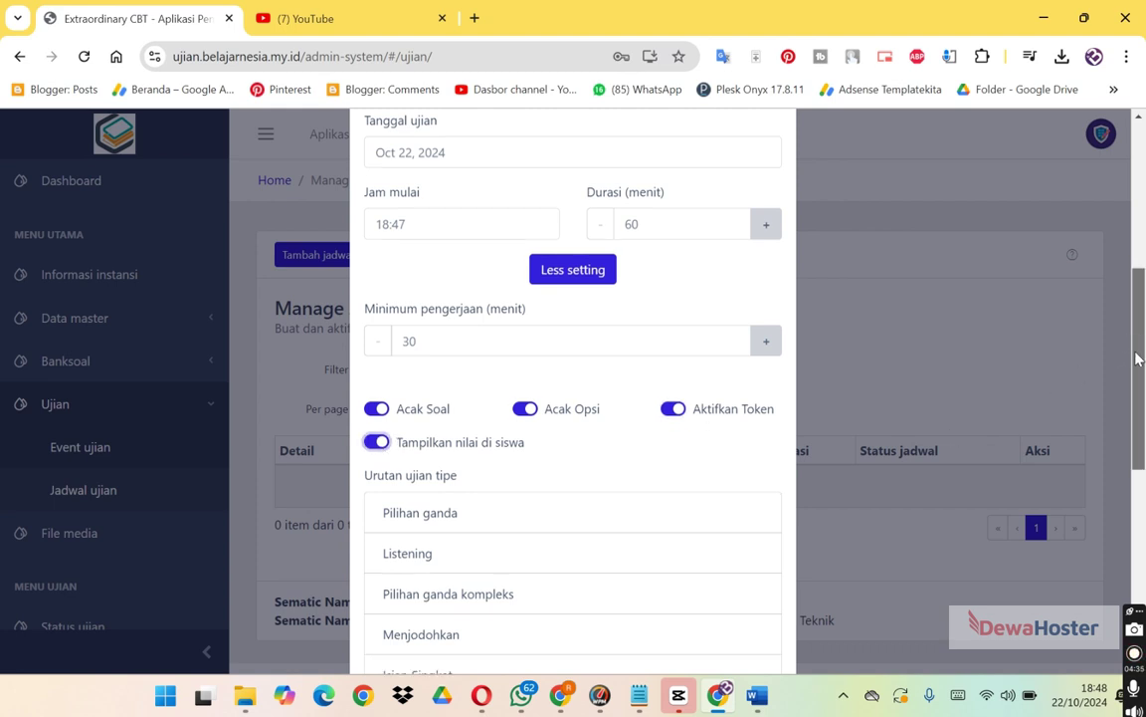
{"action": "scroll", "coordinate": [1131, 434], "scroll_direction": "down", "scroll_amount": 1}
{"action": "scroll", "coordinate": [1131, 438], "scroll_direction": "up", "scroll_amount": 1}
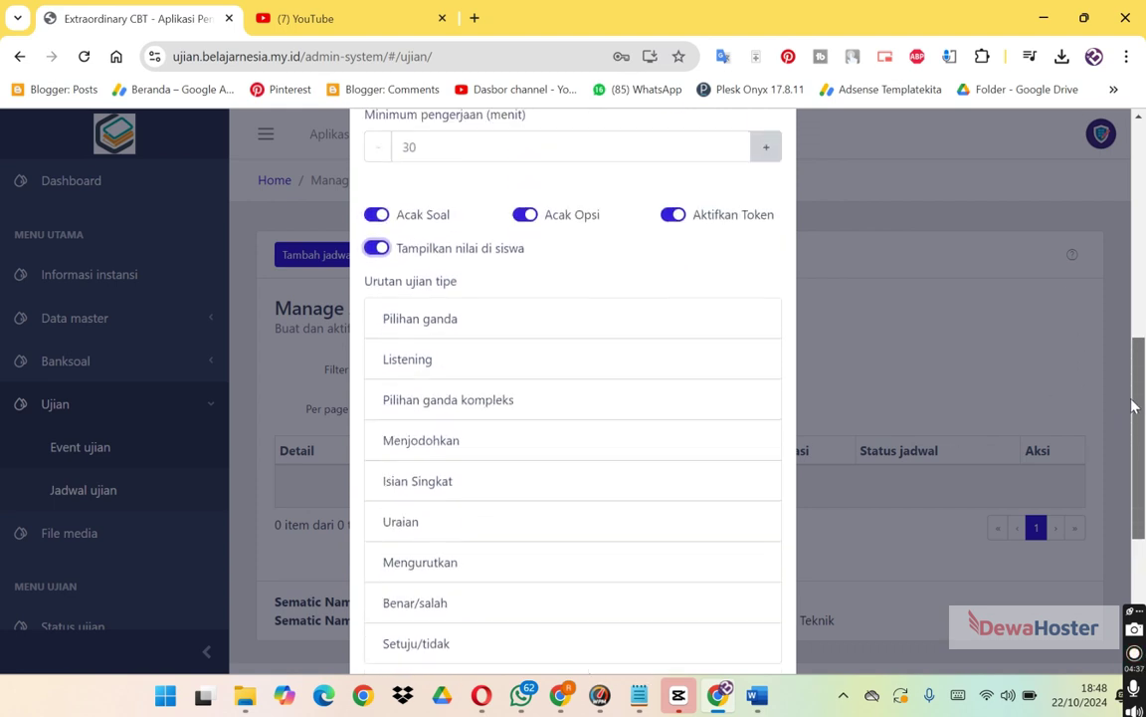
{"action": "scroll", "coordinate": [1132, 445], "scroll_direction": "down", "scroll_amount": 1}
{"action": "left_click_drag", "start_coordinate": [1132, 450], "coordinate": [1135, 501]}
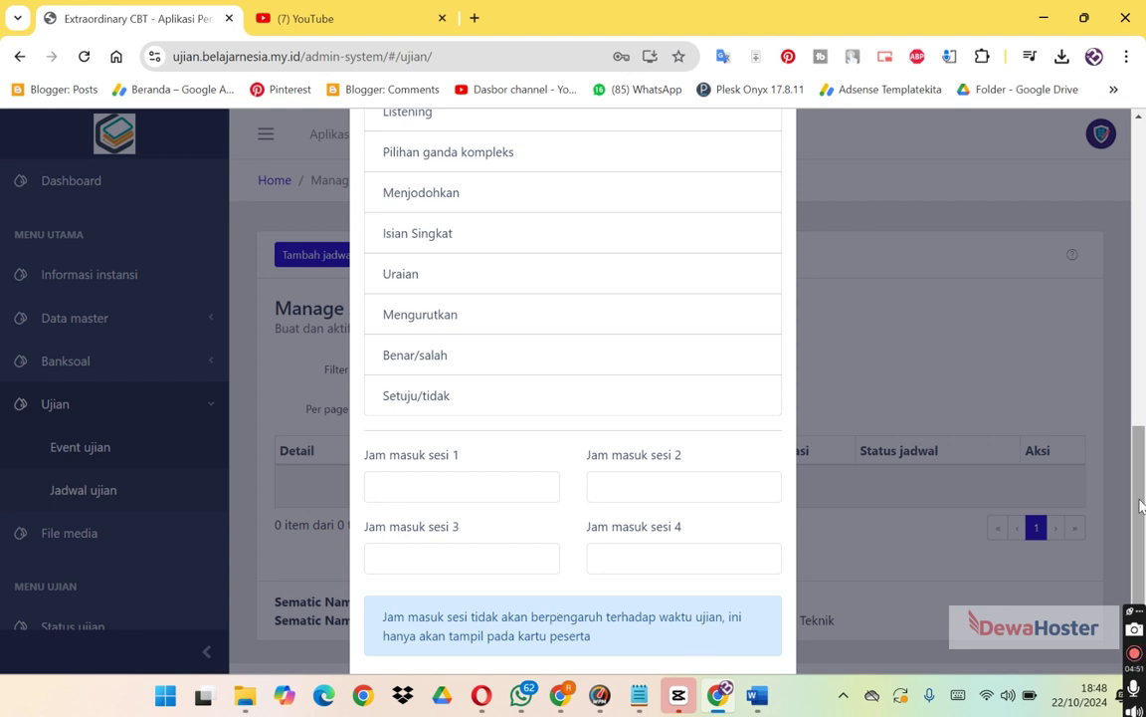
{"action": "left_click_drag", "start_coordinate": [1140, 469], "coordinate": [1139, 159]}
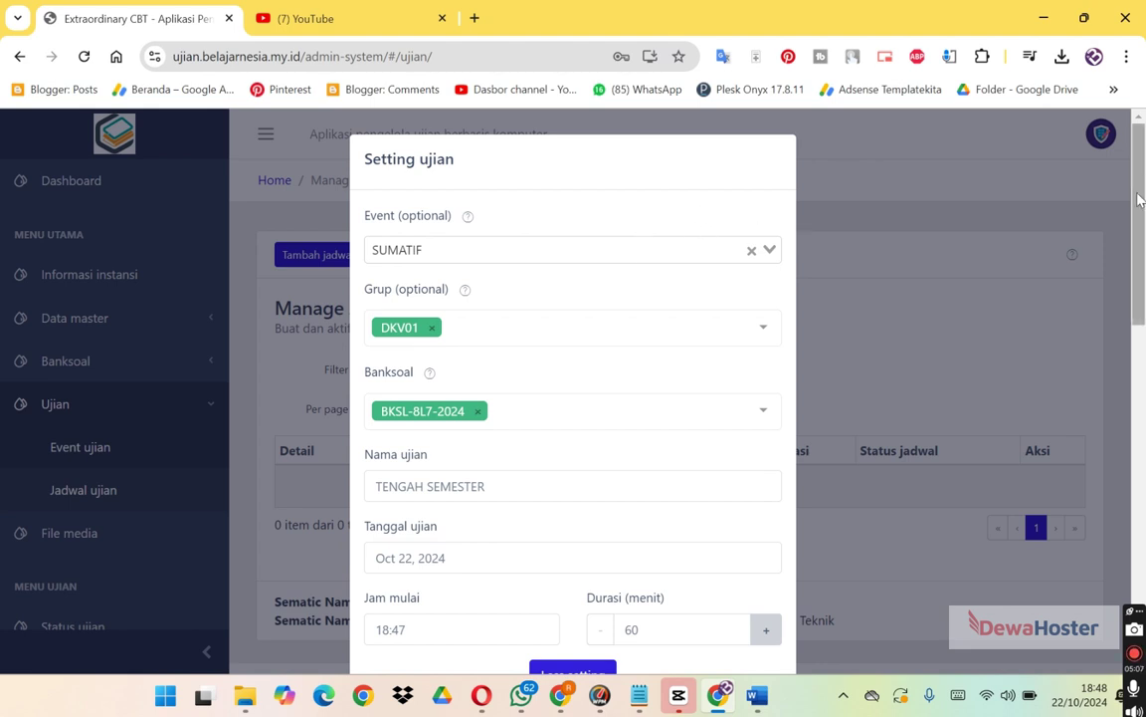
{"action": "left_click_drag", "start_coordinate": [1135, 204], "coordinate": [1135, 507]}
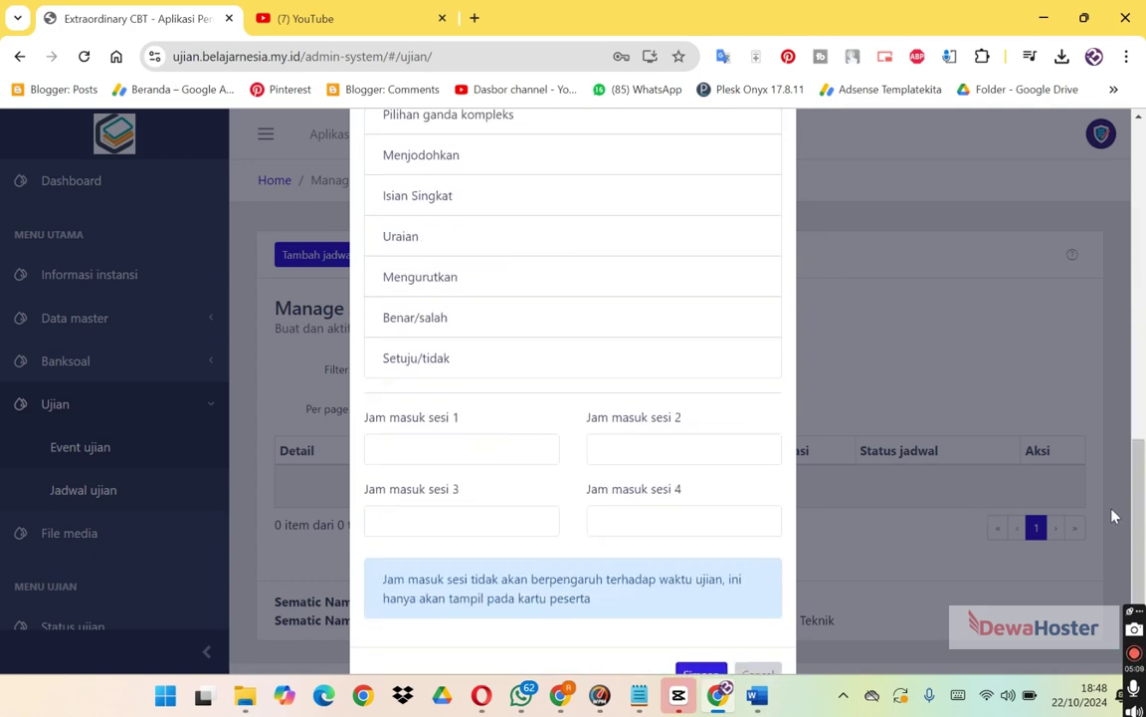
Set entry times 18:48, 19:48 and 20:48 for sessions 1, 2 and 3.
{"action": "left_click", "coordinate": [498, 449]}
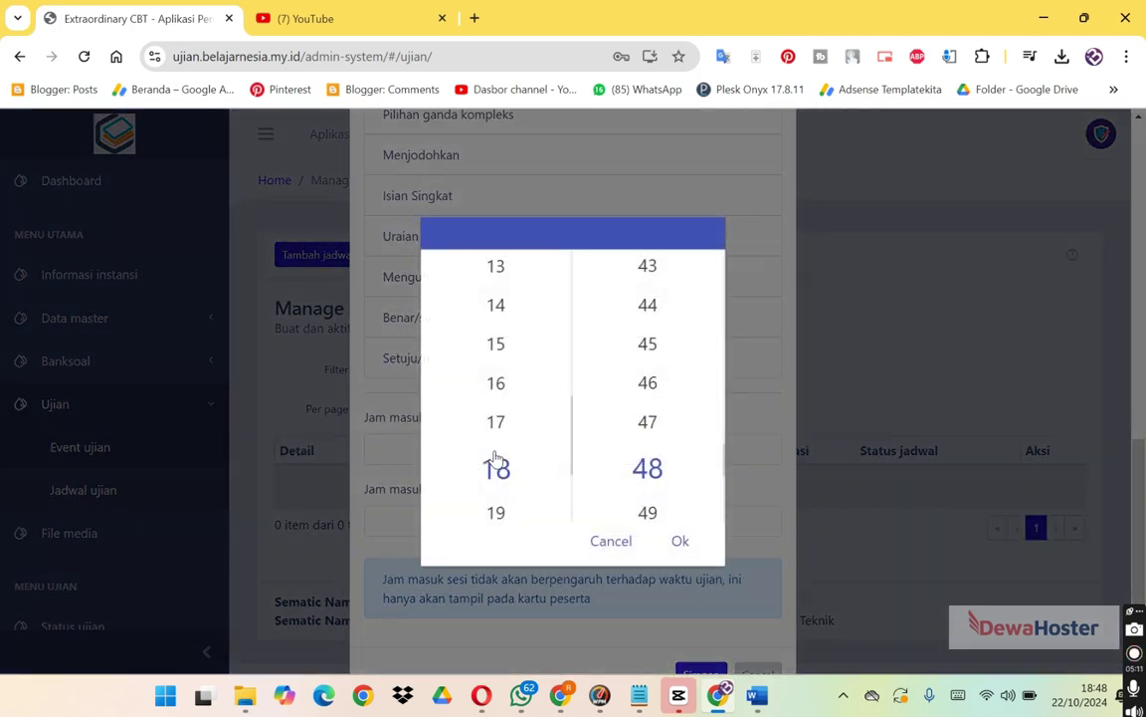
{"action": "left_click", "coordinate": [684, 540]}
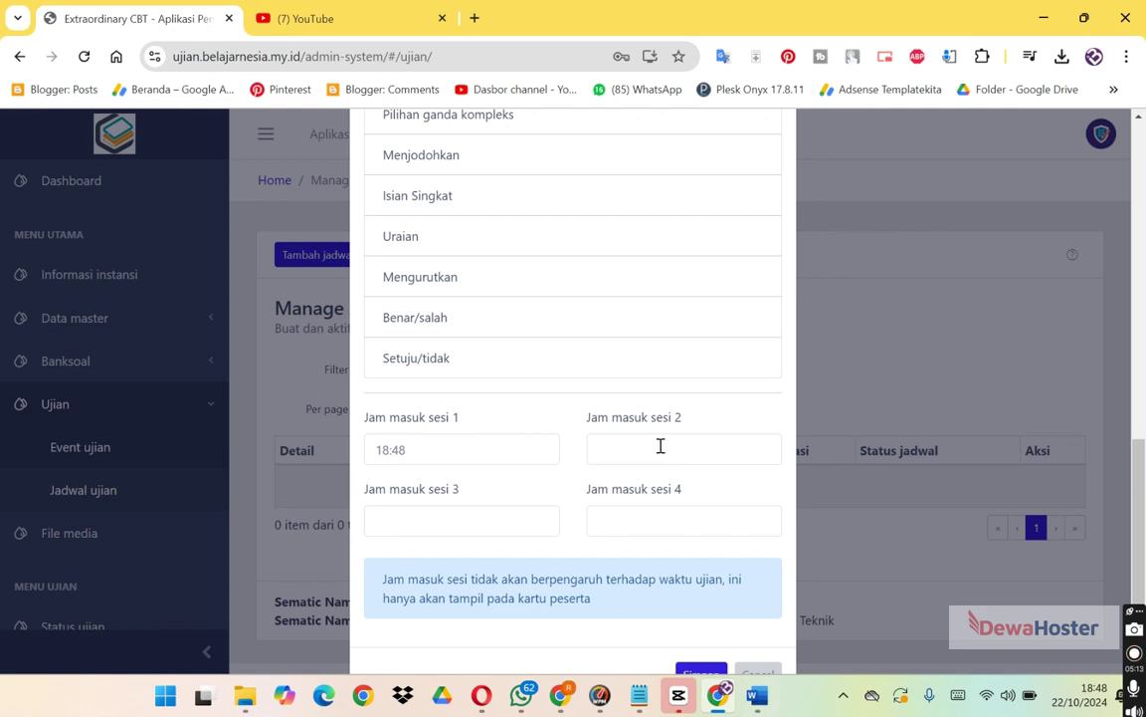
{"action": "left_click", "coordinate": [663, 449]}
{"action": "left_click", "coordinate": [497, 512]}
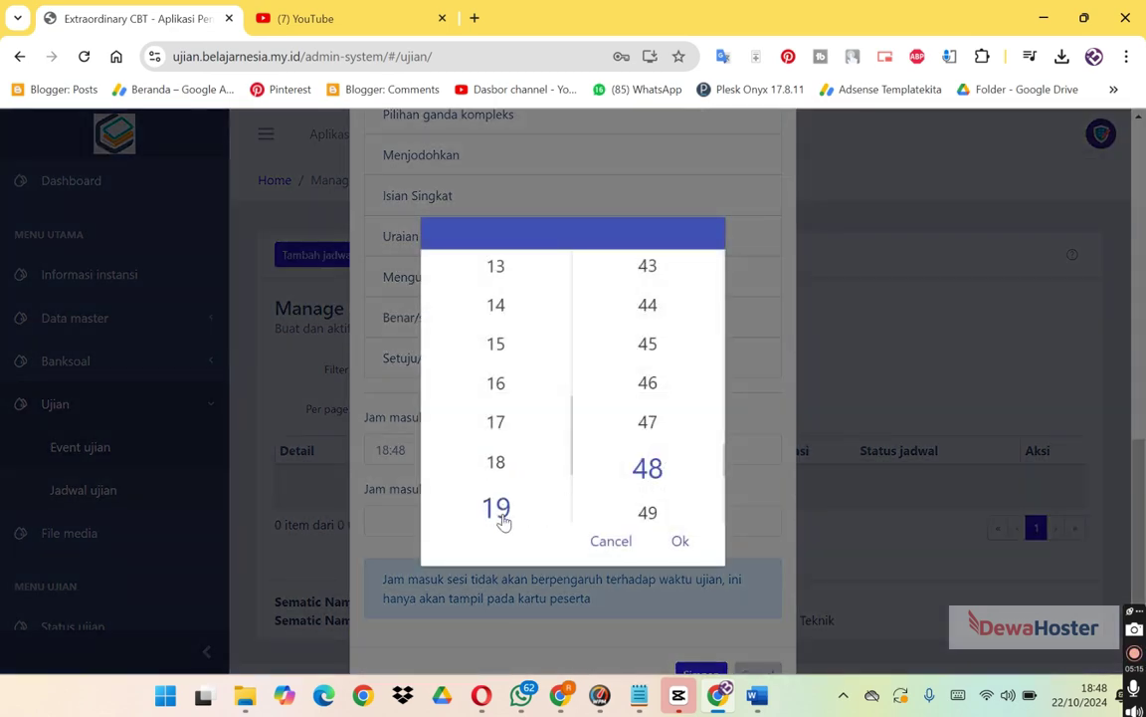
{"action": "left_click", "coordinate": [683, 540]}
{"action": "left_click", "coordinate": [499, 524]}
{"action": "double_click", "coordinate": [573, 501]}
{"action": "scroll", "coordinate": [573, 500], "scroll_direction": "down", "scroll_amount": 3}
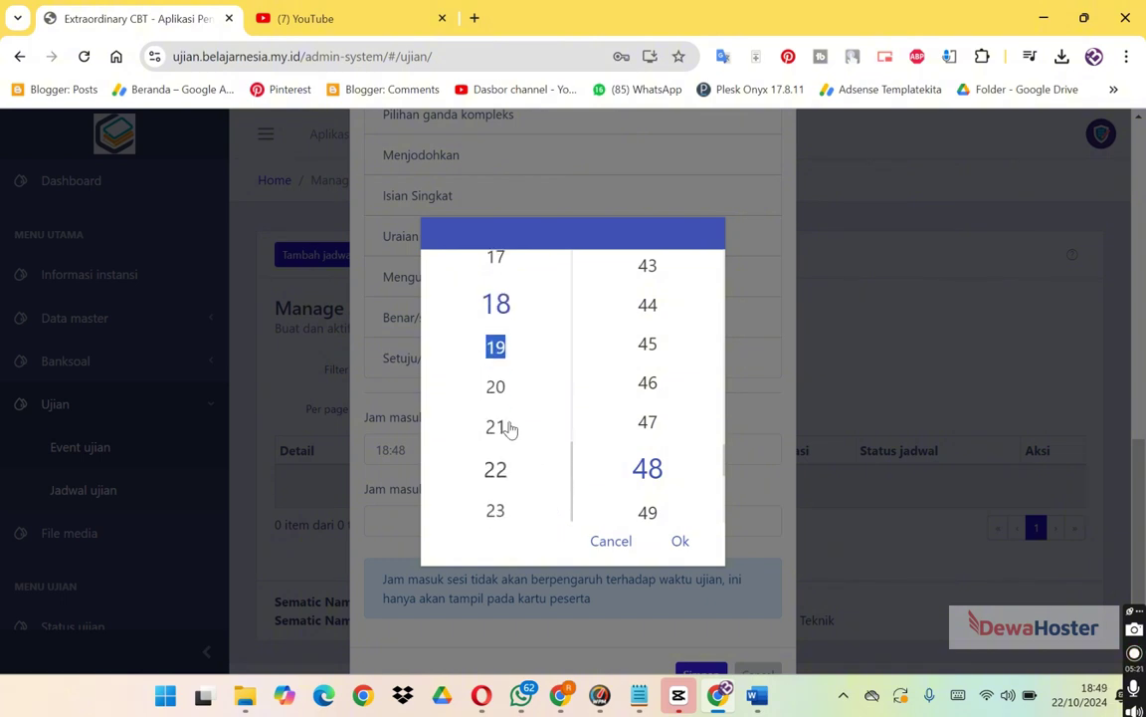
{"action": "left_click", "coordinate": [499, 393]}
{"action": "left_click", "coordinate": [681, 541]}
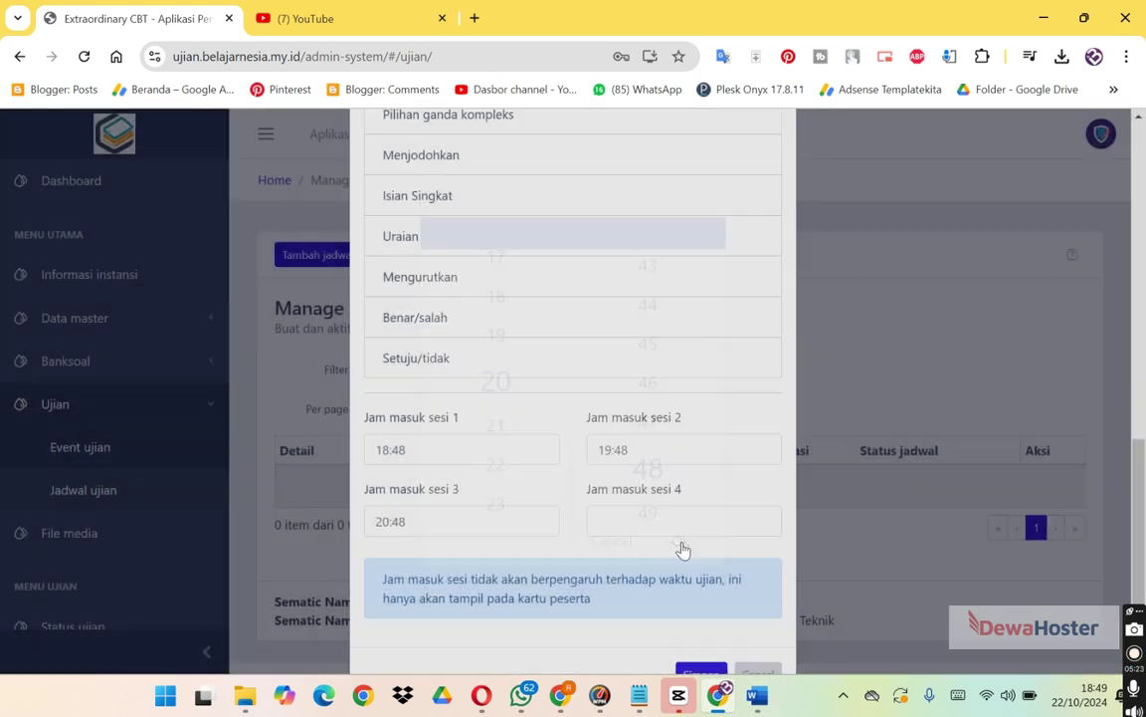
Set the session 4 entry time to 21:50 and save the schedule.
{"action": "left_click", "coordinate": [668, 541]}
{"action": "scroll", "coordinate": [547, 427], "scroll_direction": "up", "scroll_amount": 1}
{"action": "scroll", "coordinate": [573, 439], "scroll_direction": "up", "scroll_amount": 1}
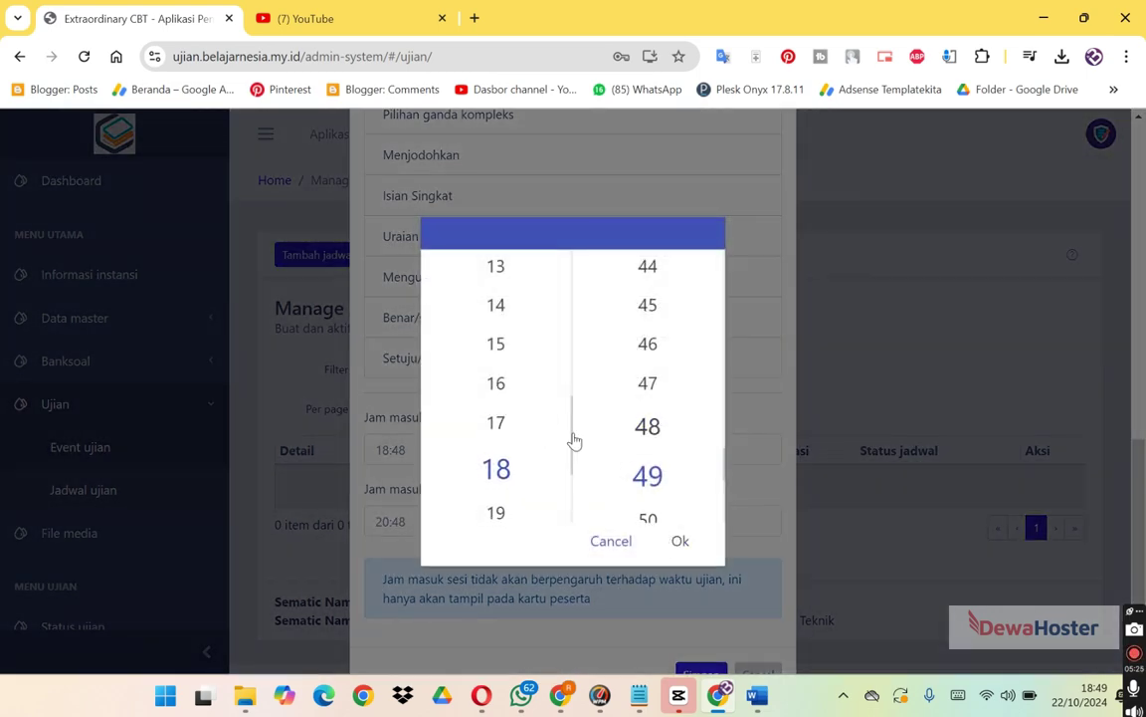
{"action": "double_click", "coordinate": [575, 497]}
{"action": "left_click", "coordinate": [575, 498]}
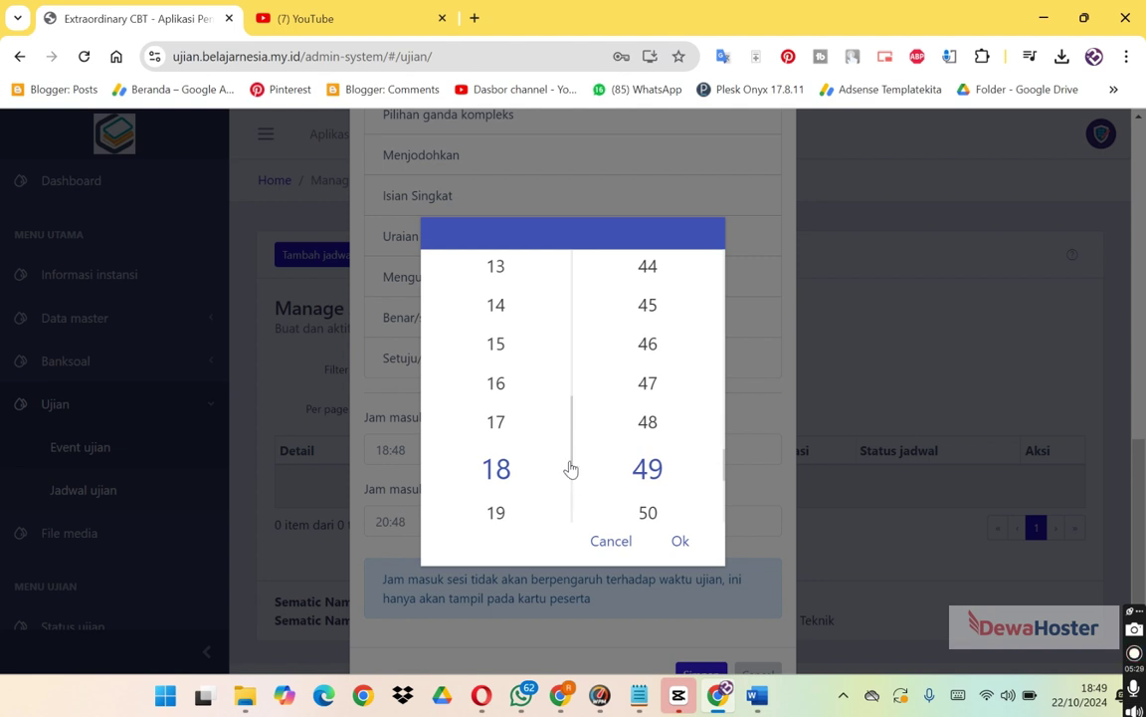
{"action": "left_click_drag", "start_coordinate": [570, 468], "coordinate": [564, 521]}
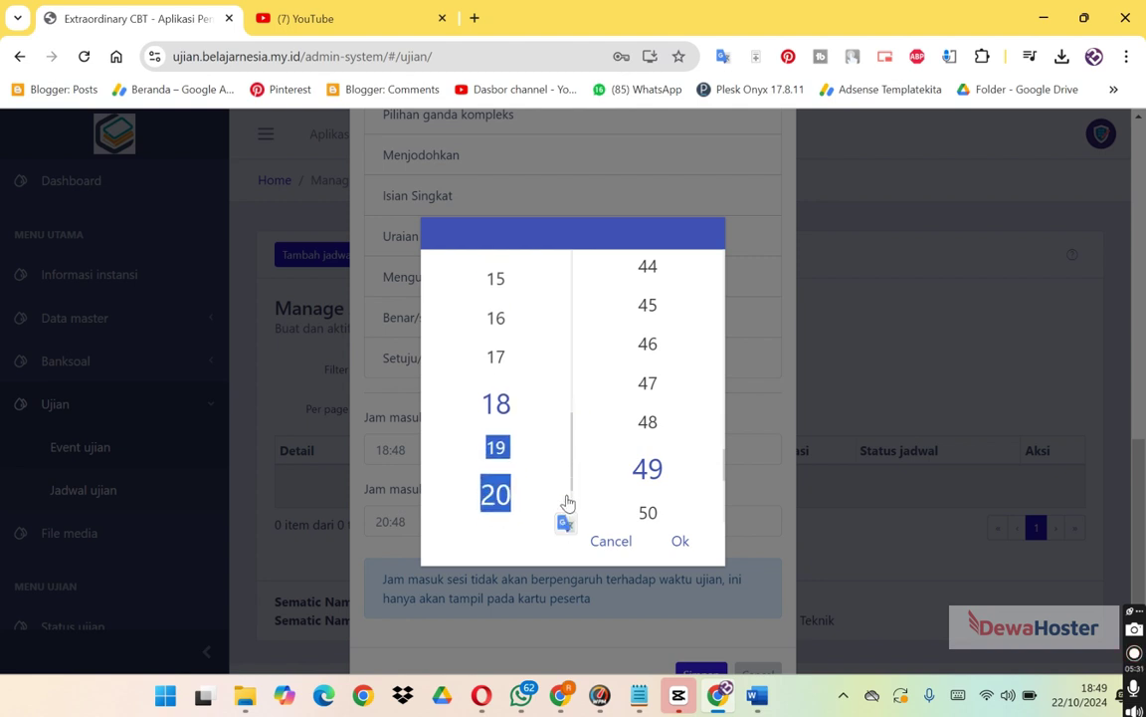
{"action": "left_click", "coordinate": [575, 510]}
{"action": "left_click_drag", "start_coordinate": [575, 509], "coordinate": [568, 519]}
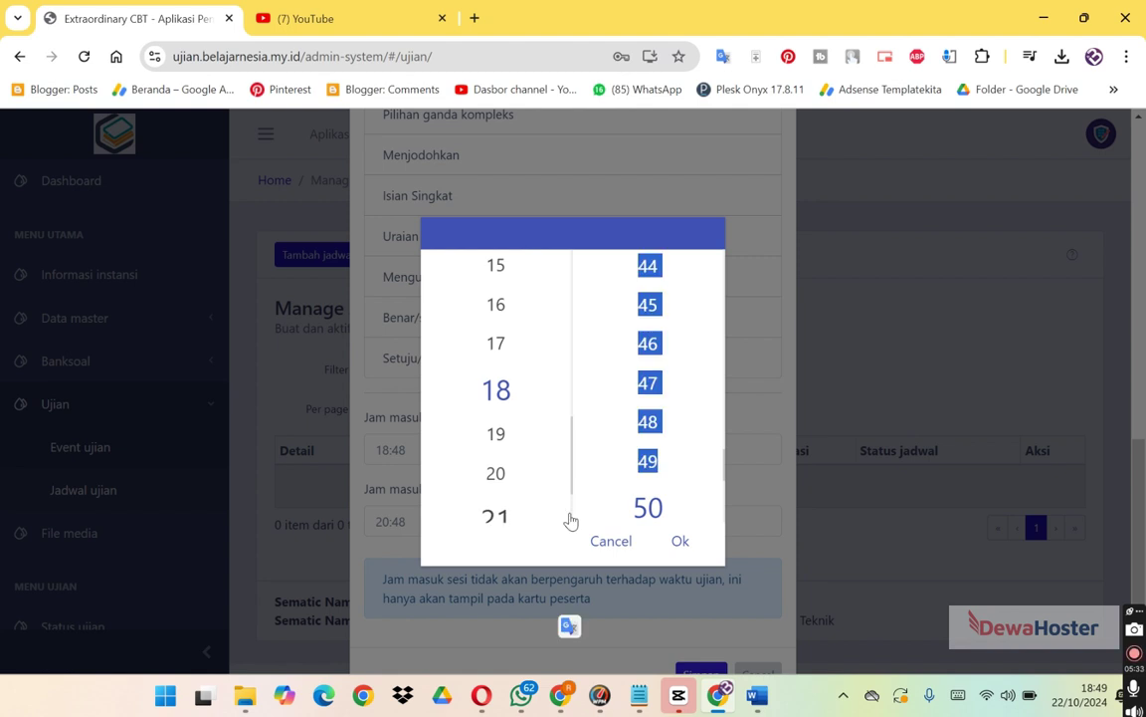
{"action": "left_click", "coordinate": [501, 524]}
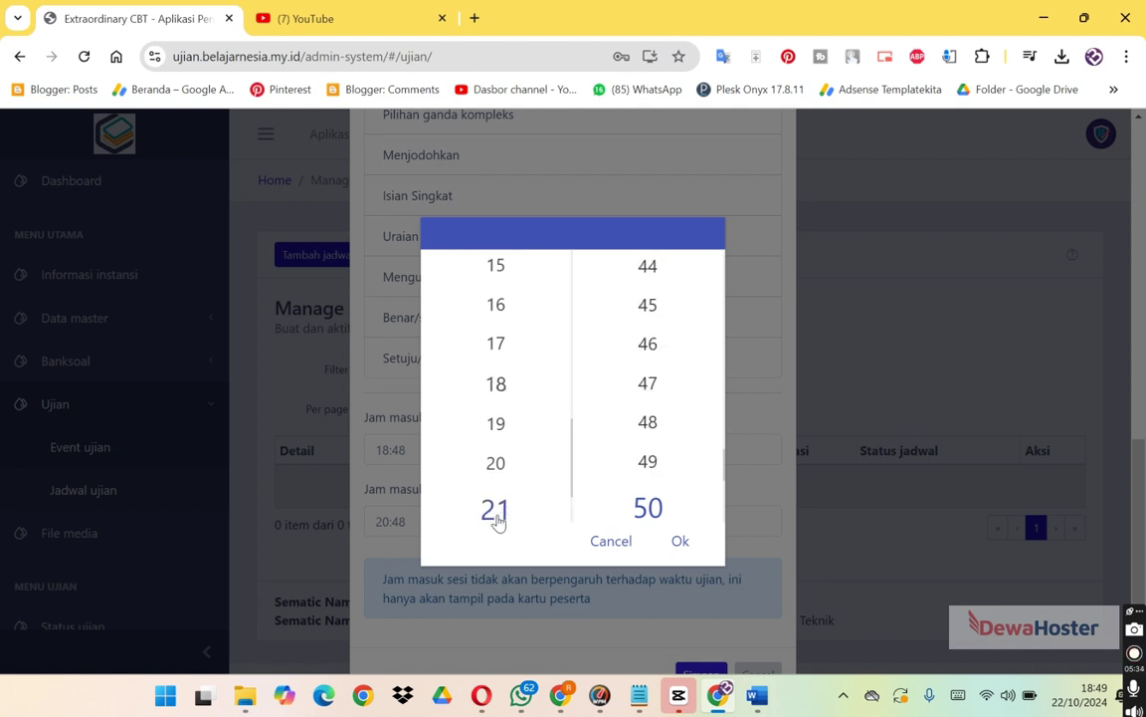
{"action": "left_click", "coordinate": [680, 541]}
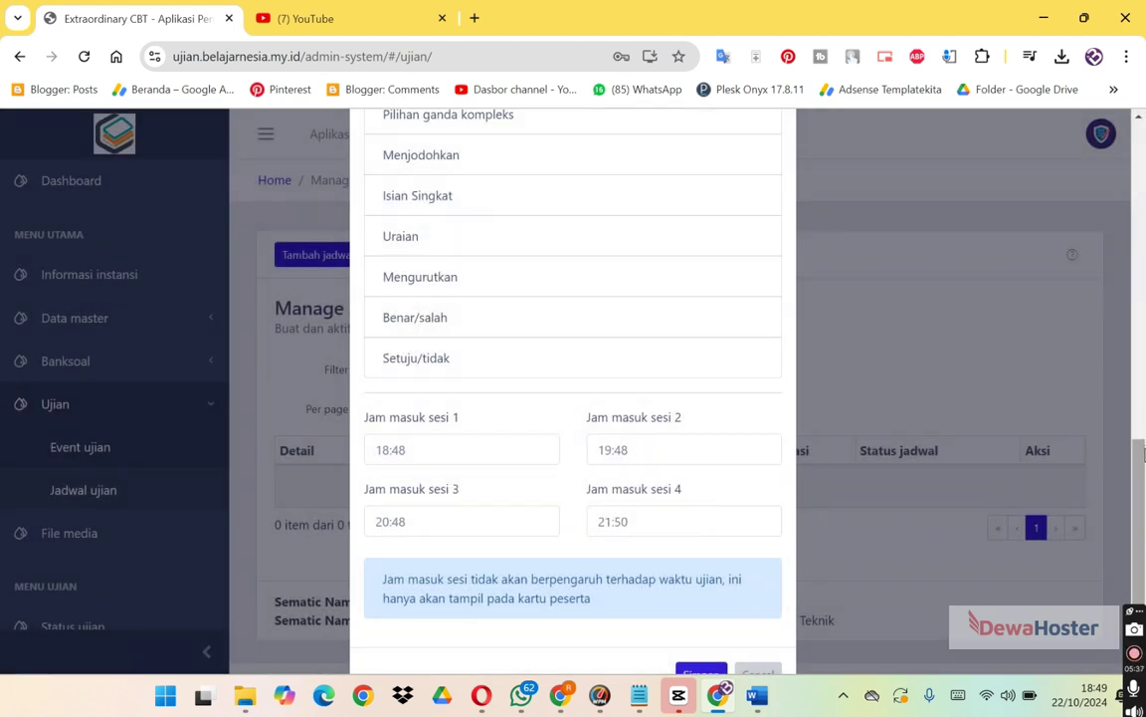
{"action": "scroll", "coordinate": [702, 598], "scroll_direction": "down", "scroll_amount": 1}
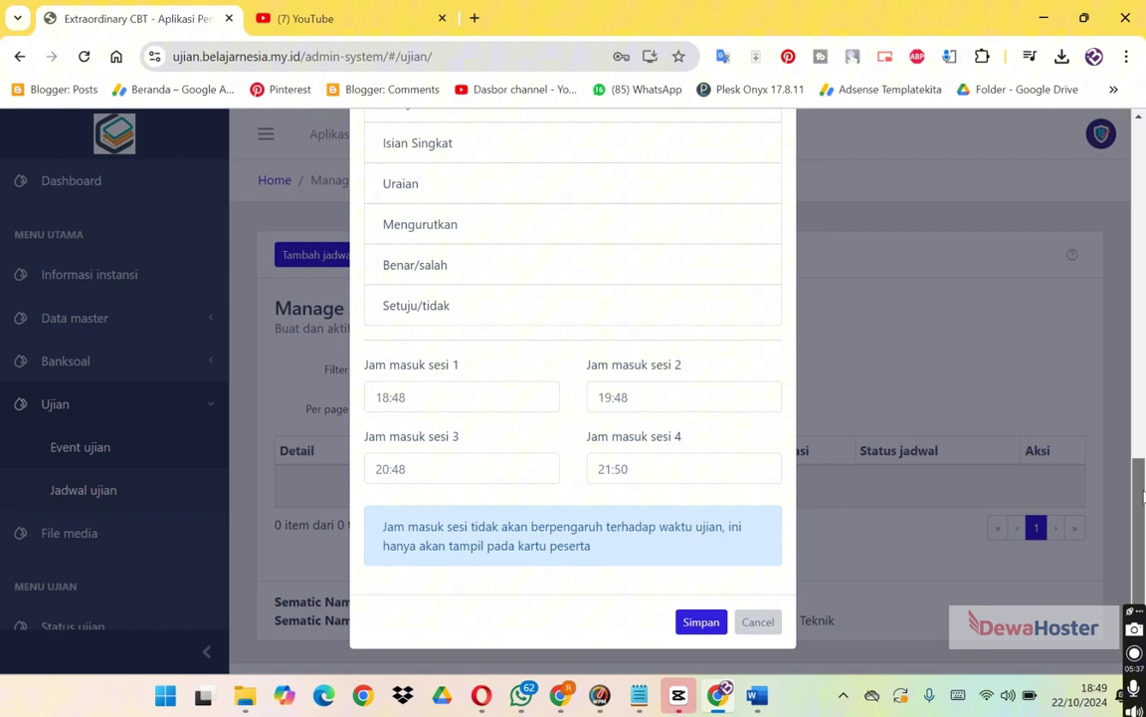
{"action": "left_click", "coordinate": [700, 619]}
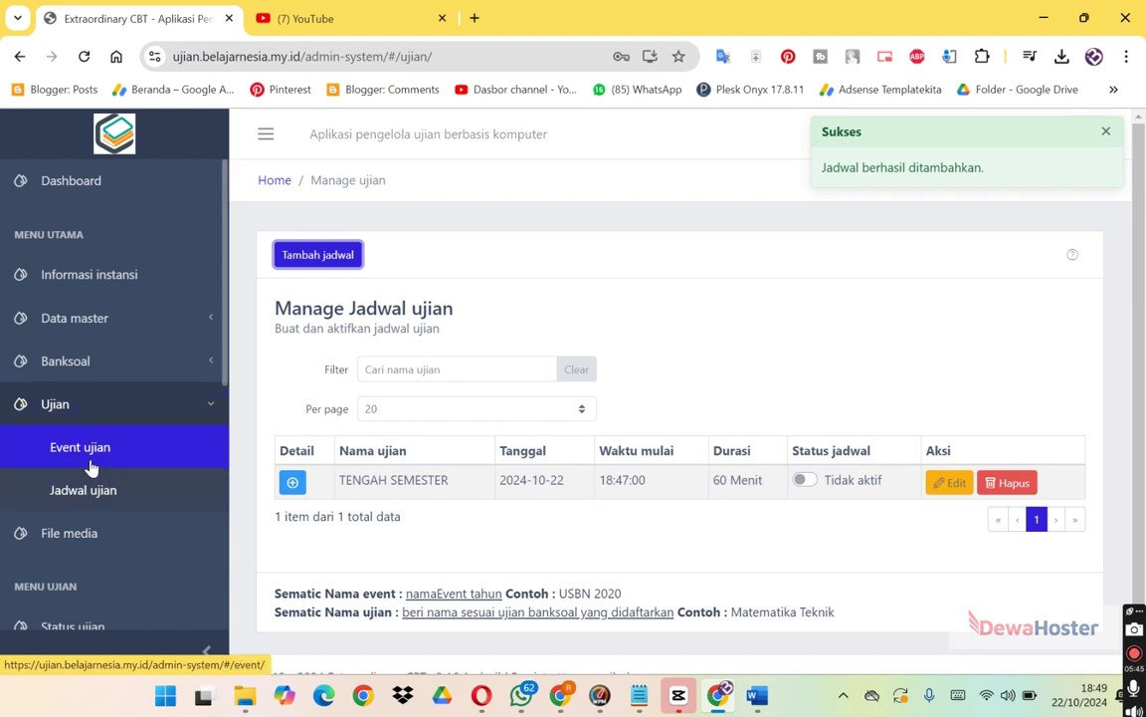
Review the TENGAH SEMESTER schedule details, then return to the Event ujian list.
{"action": "left_click", "coordinate": [293, 482]}
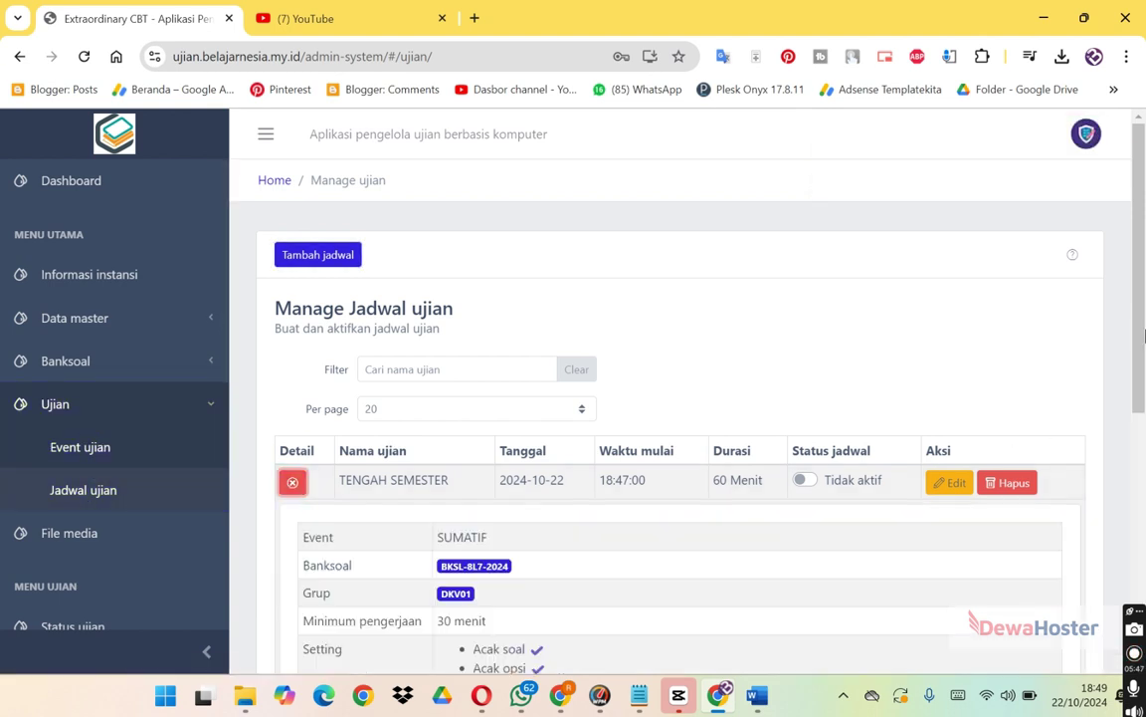
{"action": "mouse_move", "coordinate": [1141, 326]}
{"action": "left_mouse_down"}
{"action": "mouse_move", "coordinate": [1142, 559]}
{"action": "mouse_move", "coordinate": [1129, 333]}
{"action": "left_mouse_up"}
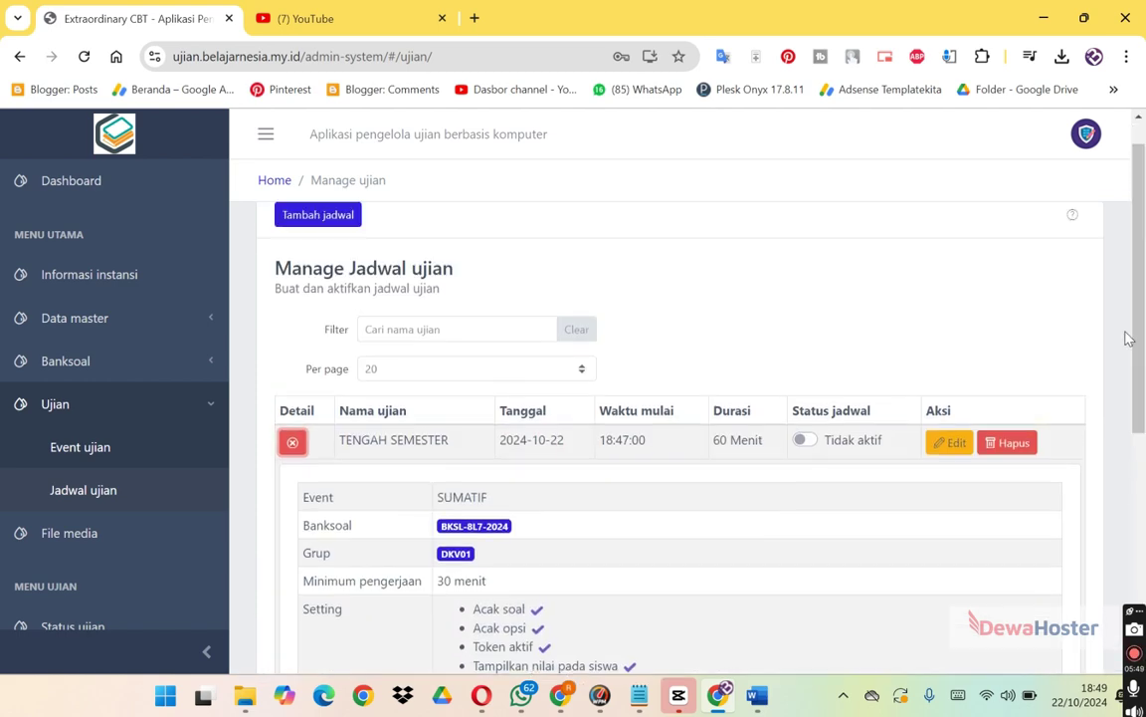
{"action": "left_click", "coordinate": [66, 445]}
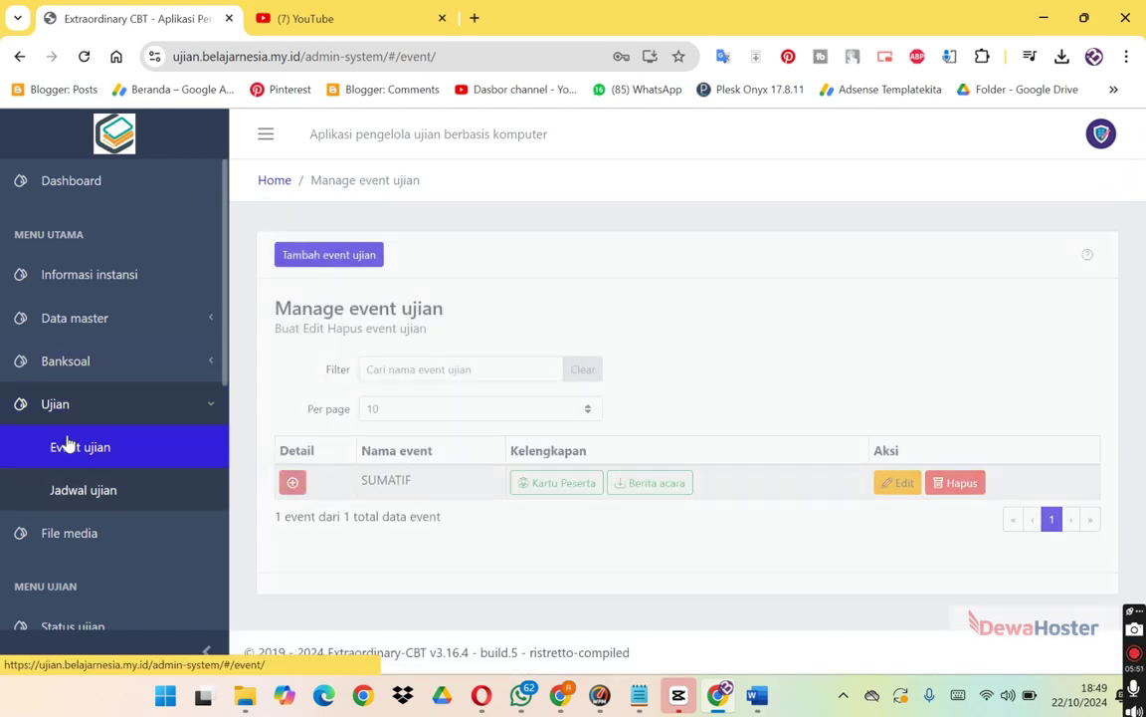
Expand the SUMATIF event, view its participant login cards, and return to the events list.
{"action": "left_click", "coordinate": [291, 482]}
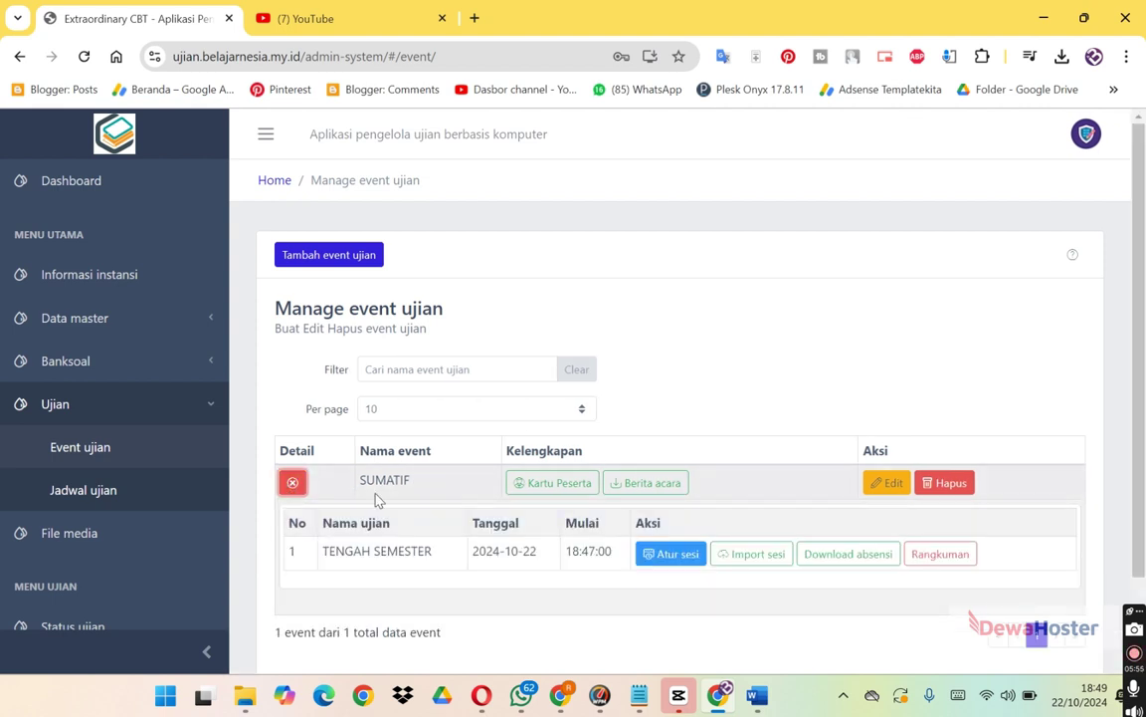
{"action": "left_click", "coordinate": [537, 481]}
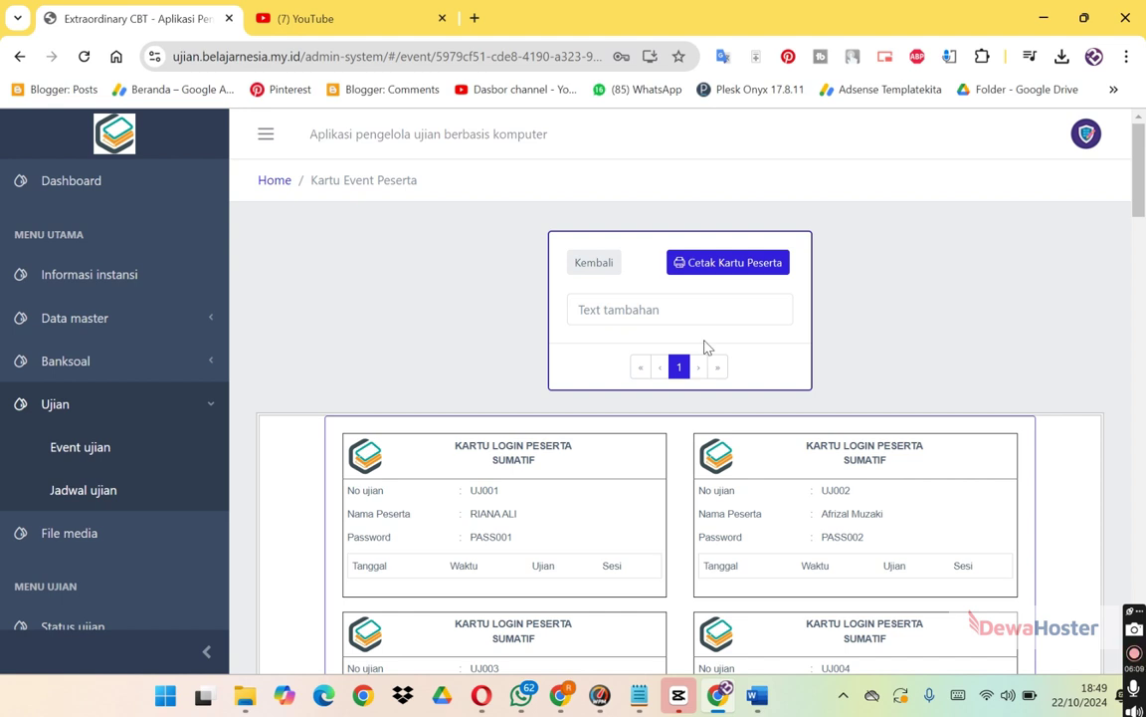
{"action": "left_click", "coordinate": [19, 57]}
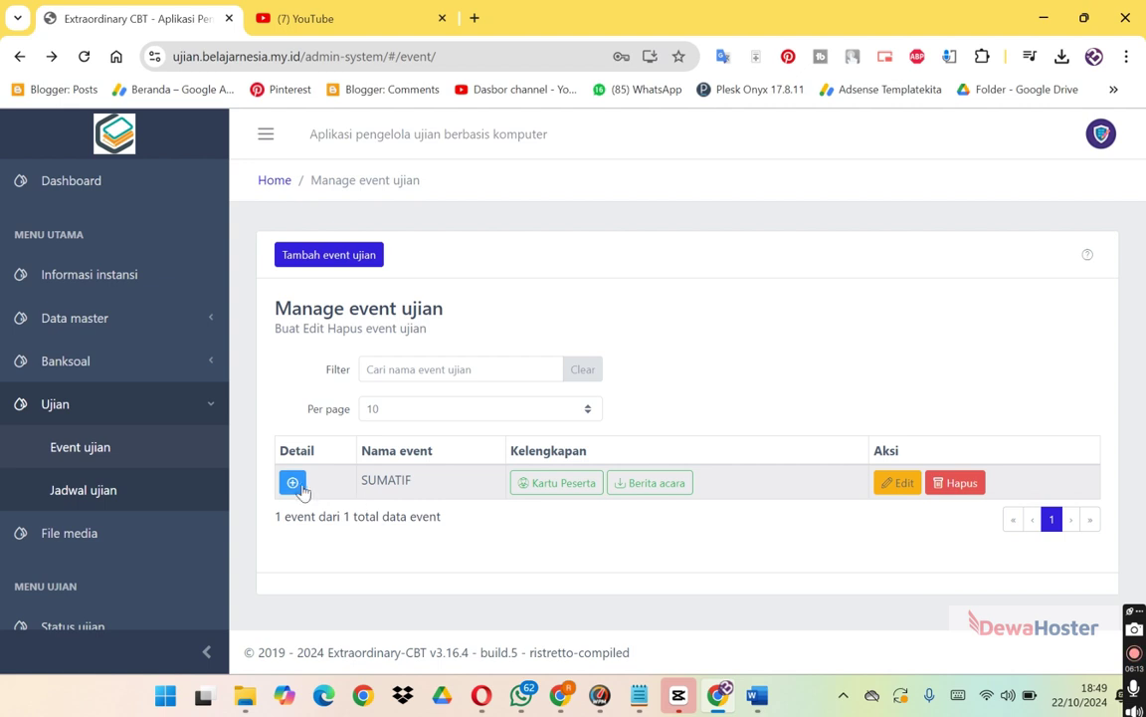
Try downloading the session 1 attendance list, which fails because the session has no participants.
{"action": "left_click", "coordinate": [293, 483]}
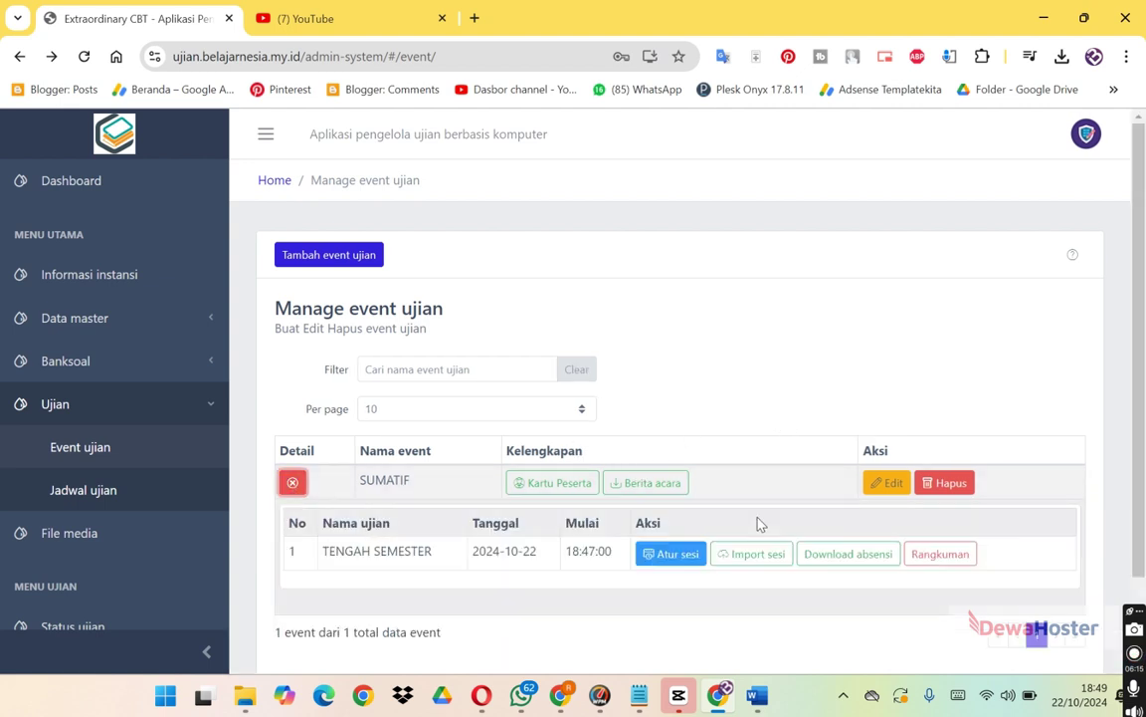
{"action": "left_click", "coordinate": [853, 553]}
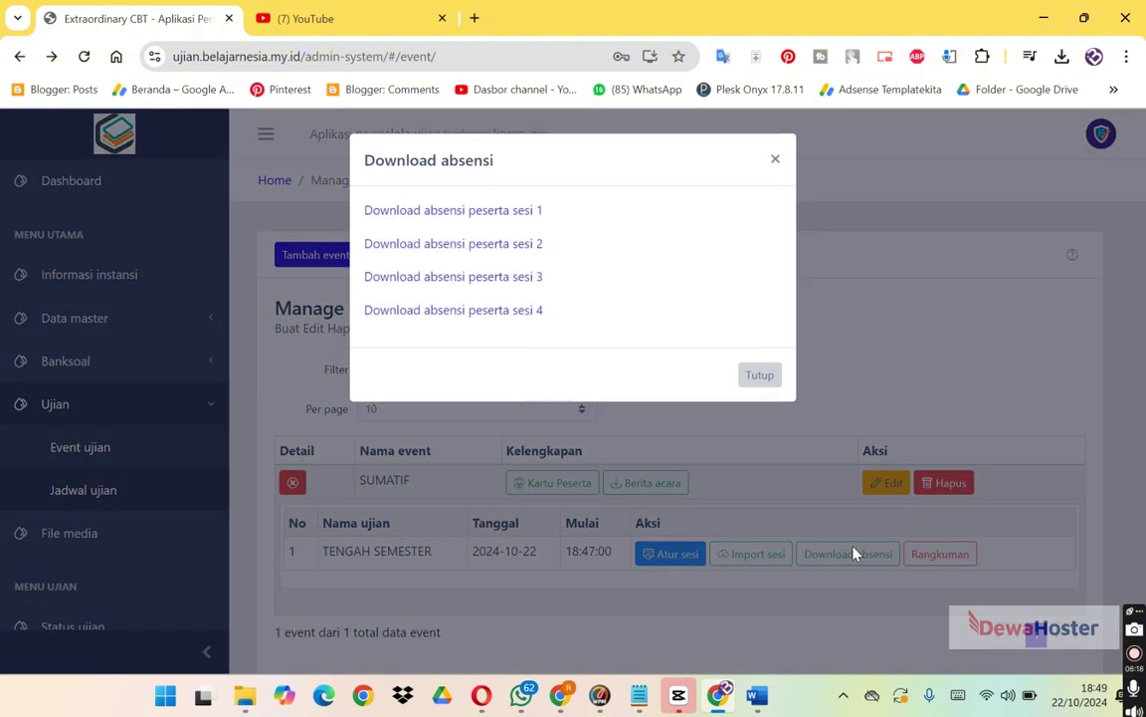
{"action": "left_click", "coordinate": [509, 221]}
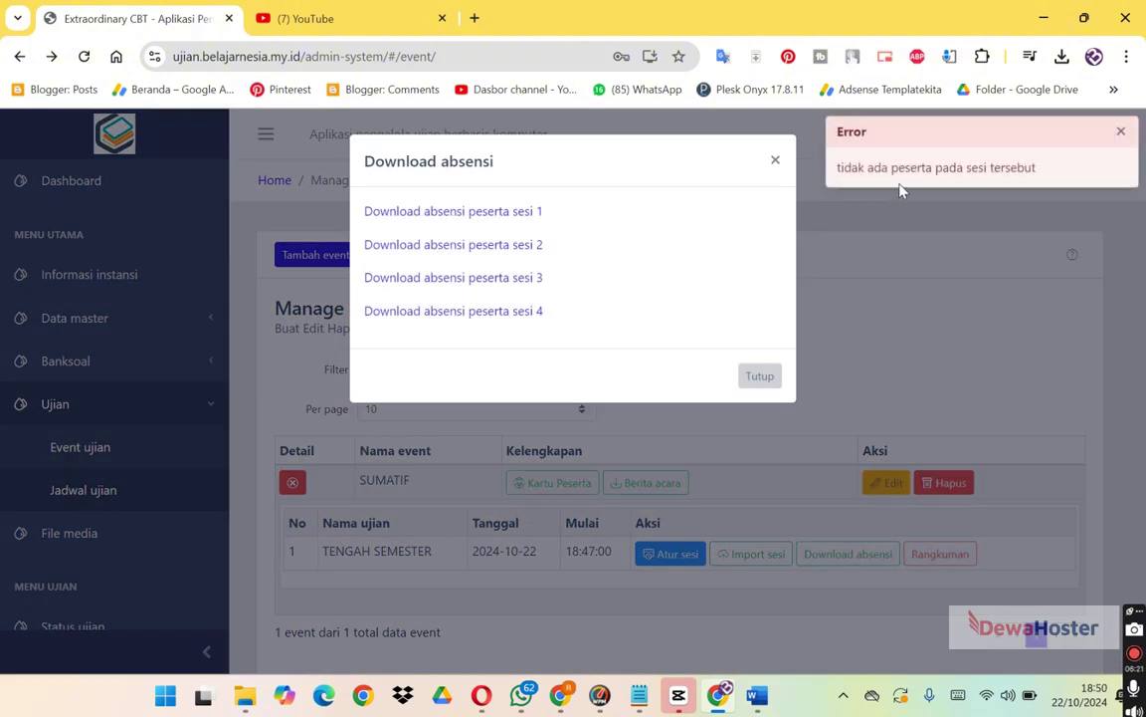
{"action": "left_click", "coordinate": [764, 379]}
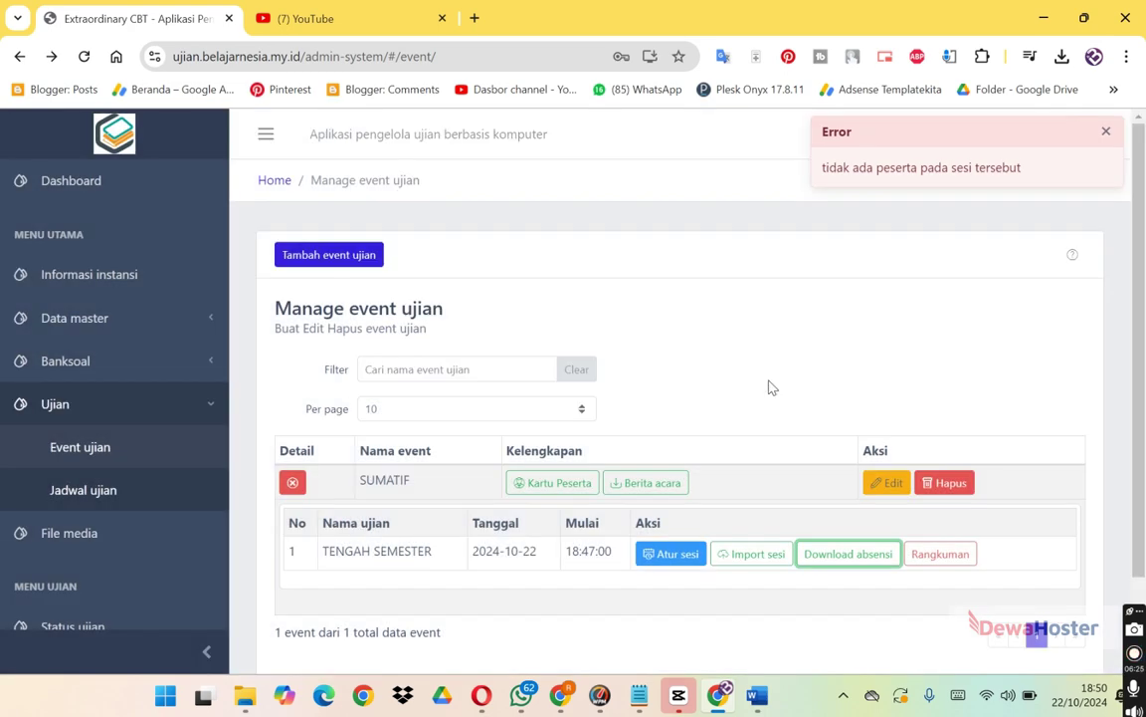
In Atur sesi, enter a student's exam number on Sesi 1 and add them to TENGAH SEMESTER.
{"action": "left_click", "coordinate": [669, 559]}
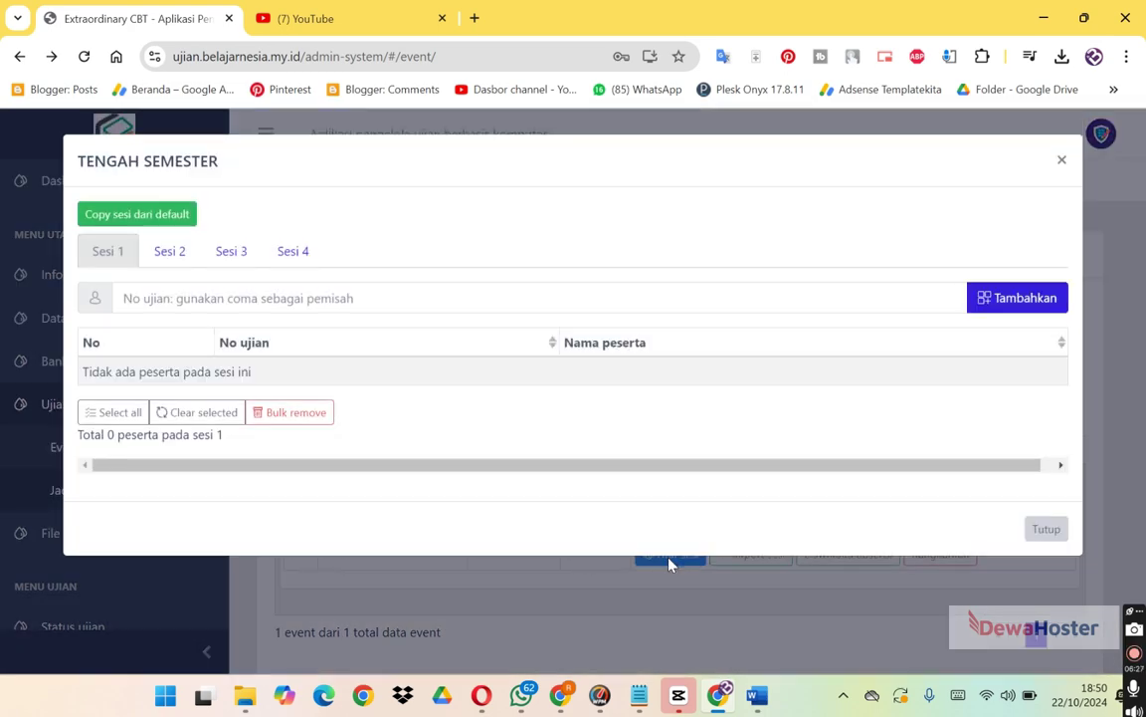
{"action": "left_click", "coordinate": [151, 299]}
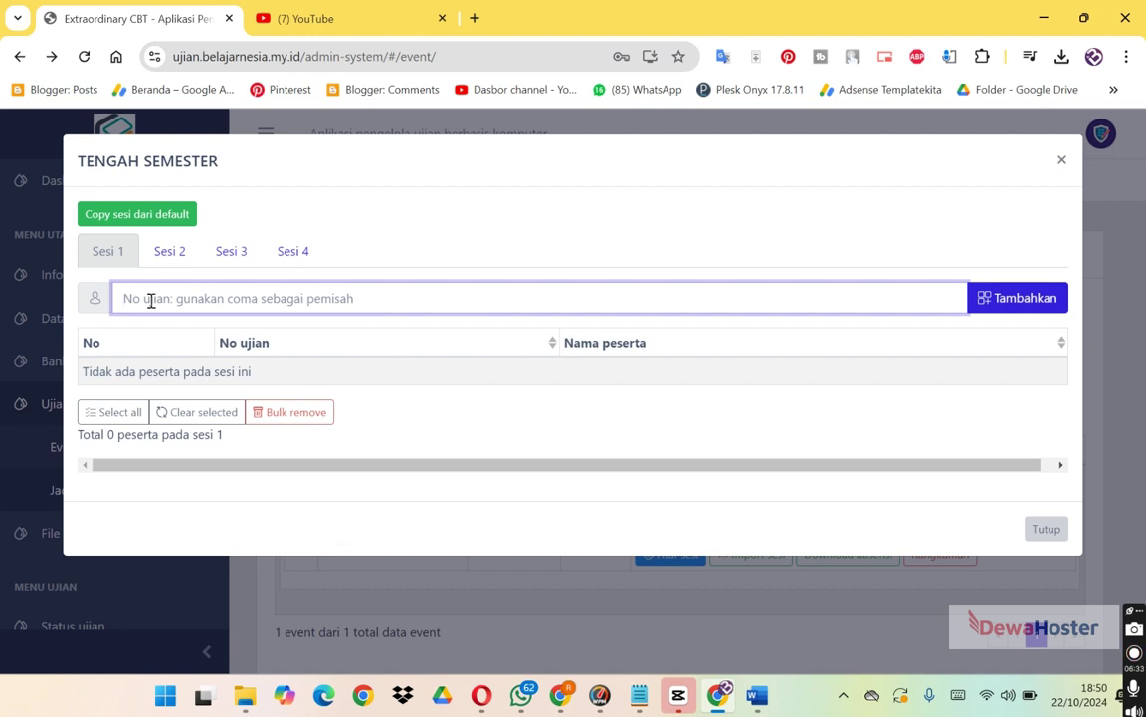
{"action": "type", "text": "UJ00"}
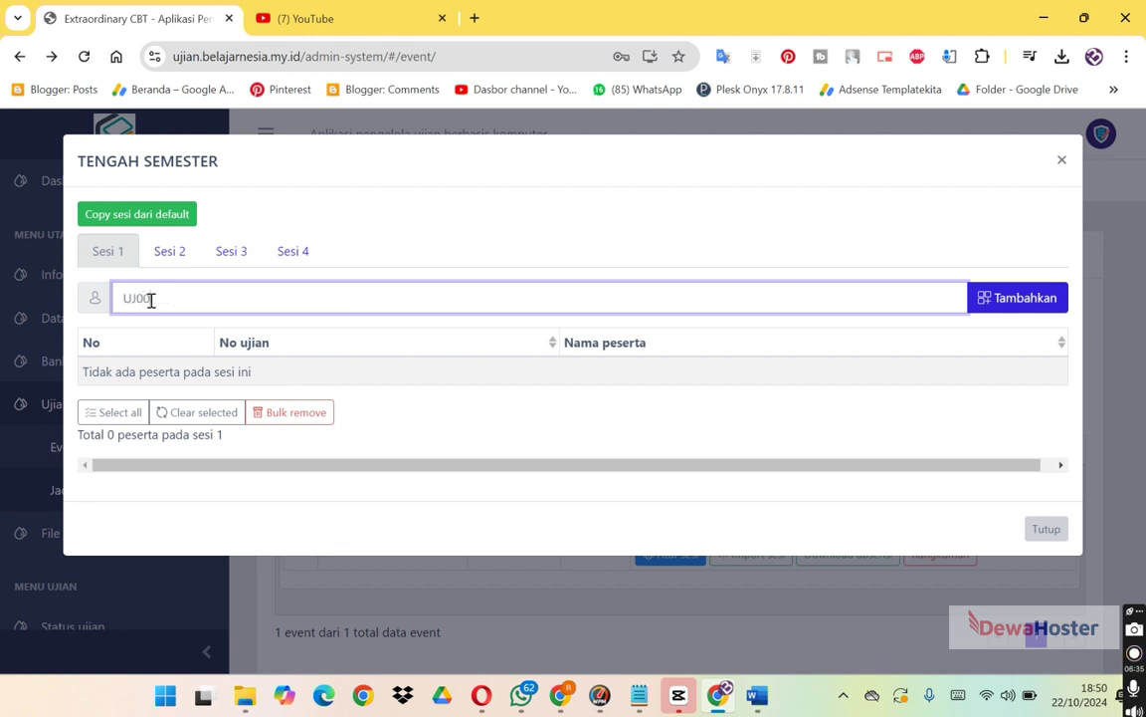
{"action": "type", "text": "03"}
{"action": "right_click", "coordinate": [1015, 318]}
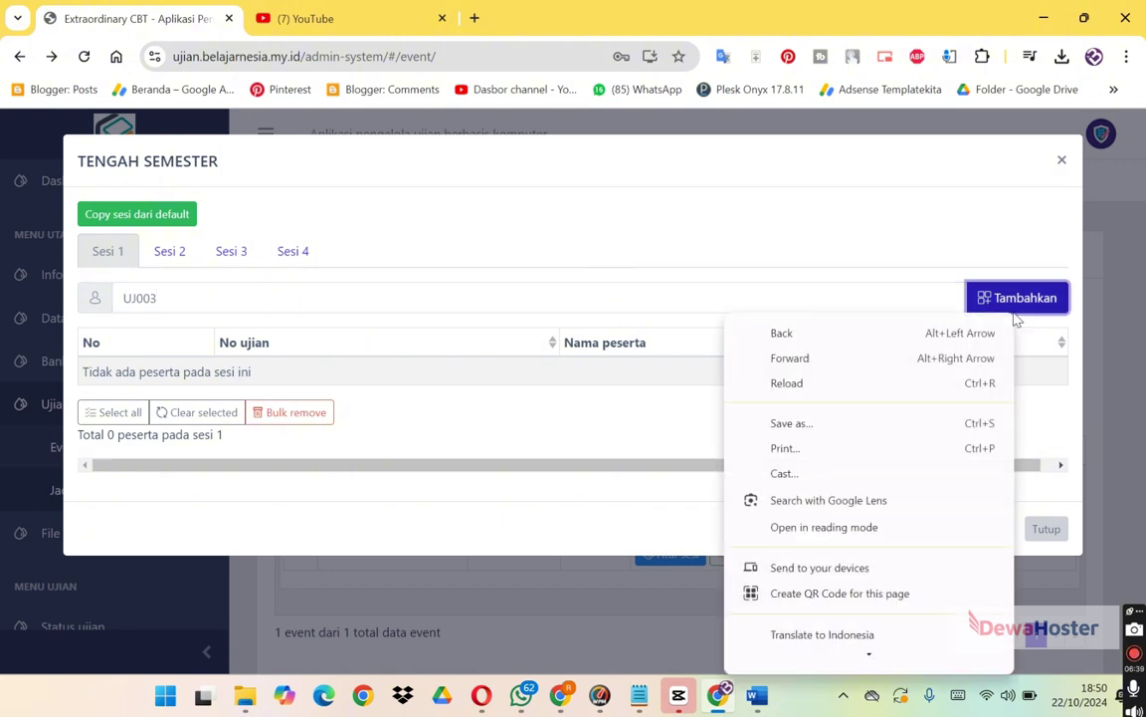
{"action": "left_click", "coordinate": [1014, 309]}
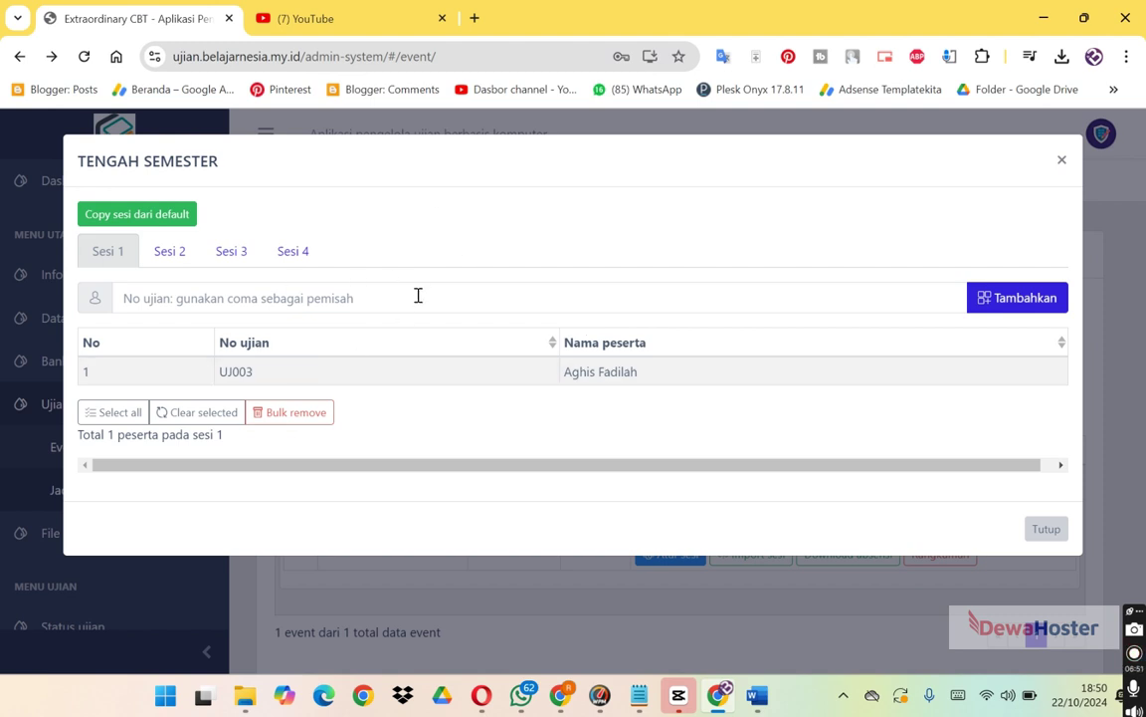
{"action": "left_click", "coordinate": [1010, 314]}
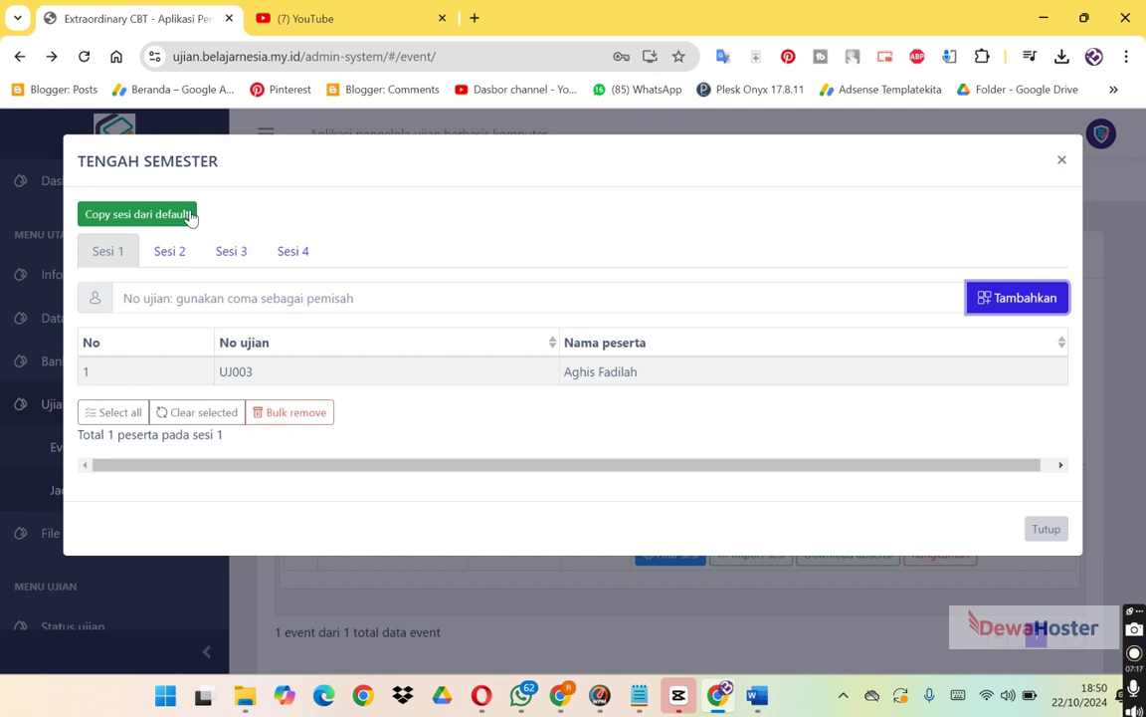
Copy the default sessions into TENGAH SEMESTER, confirm the replacement, and reopen the session settings.
{"action": "left_click", "coordinate": [189, 215]}
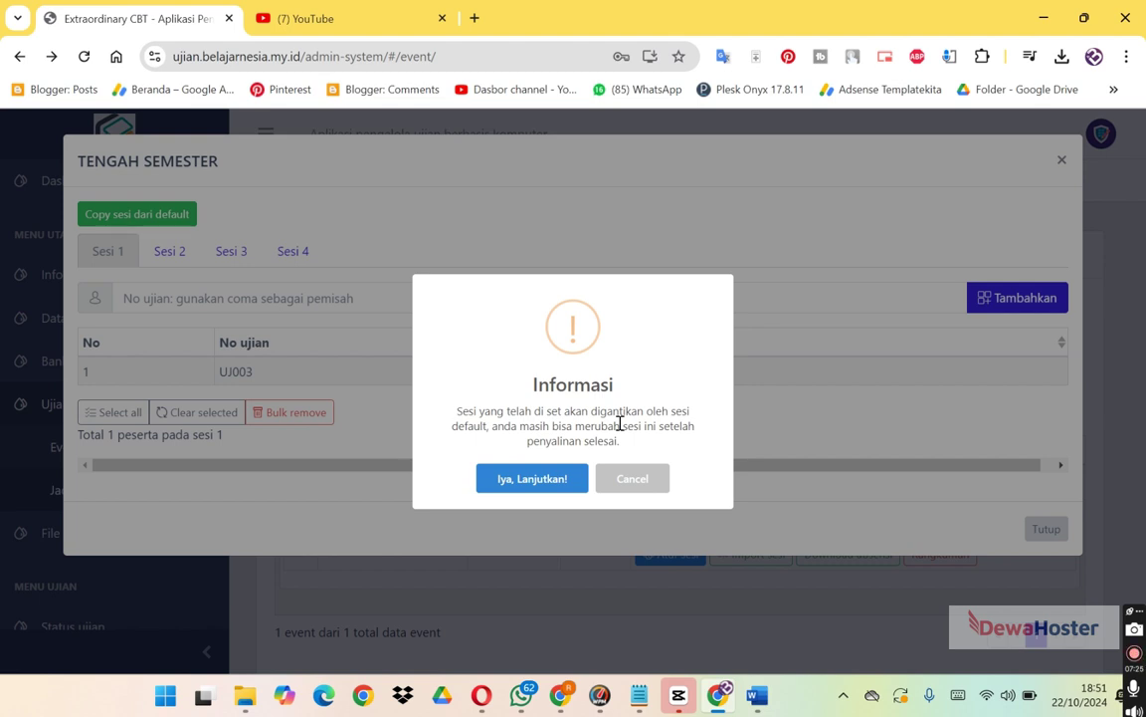
{"action": "left_click", "coordinate": [561, 482]}
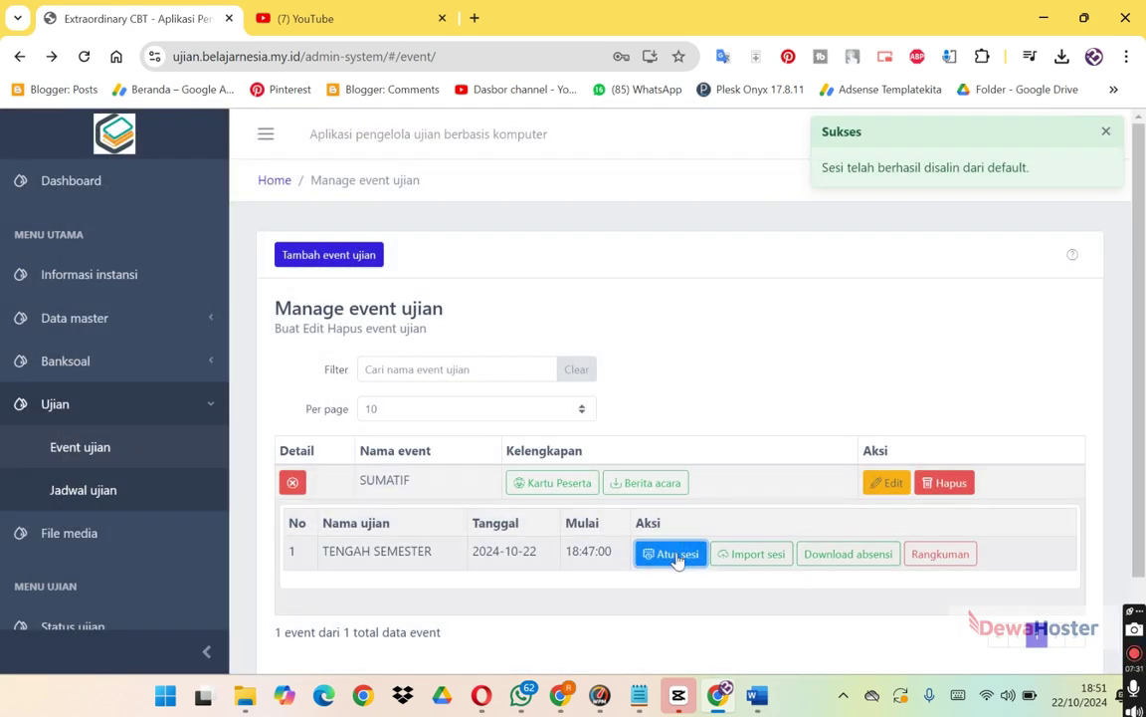
{"action": "left_click", "coordinate": [678, 554]}
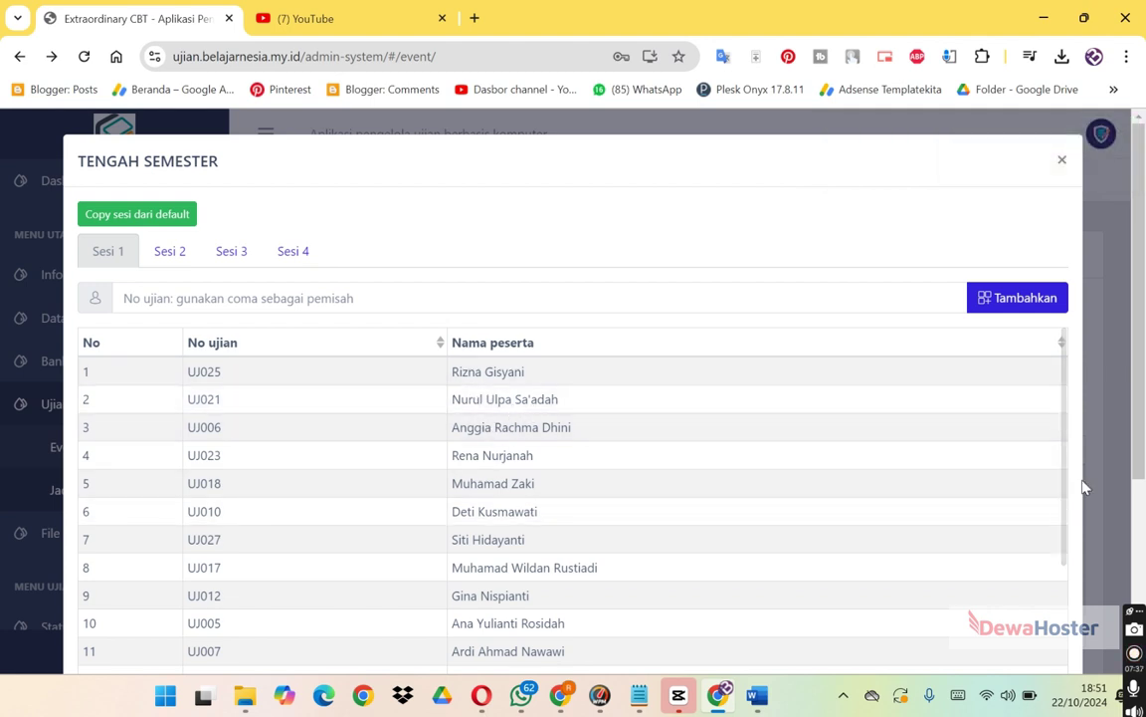
Copy the second student's exam number from the session list and close the settings.
{"action": "left_click_drag", "start_coordinate": [1063, 487], "coordinate": [1051, 440]}
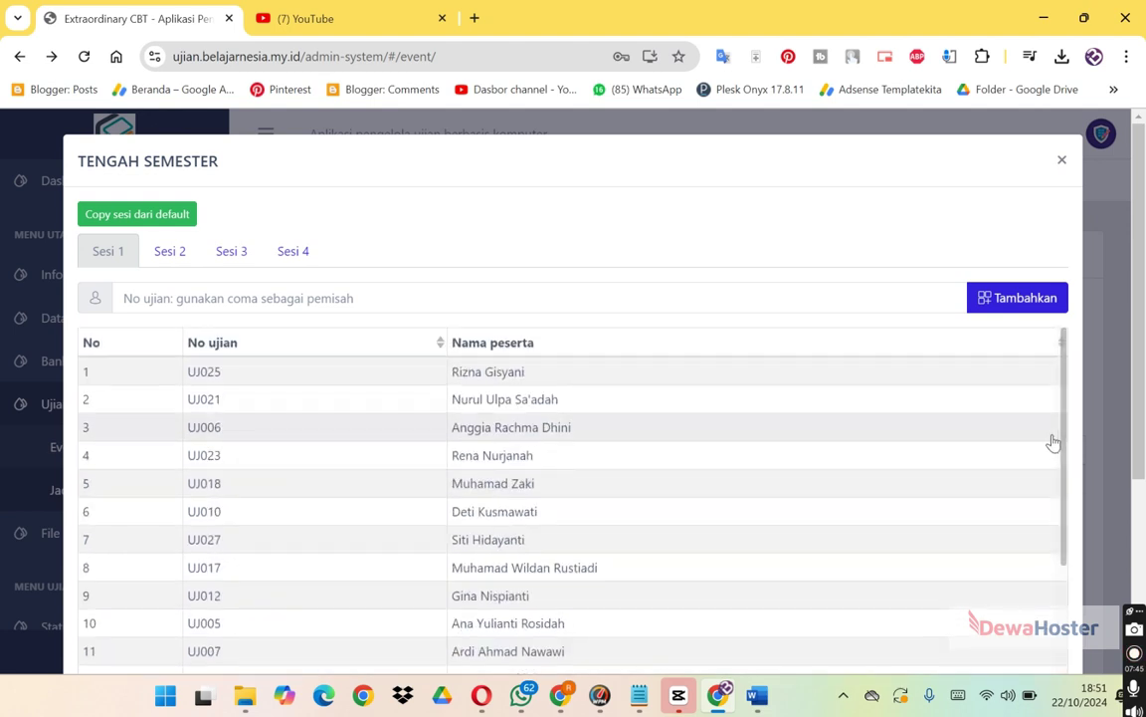
{"action": "double_click", "coordinate": [203, 399]}
{"action": "left_click_drag", "start_coordinate": [204, 401], "coordinate": [200, 410]}
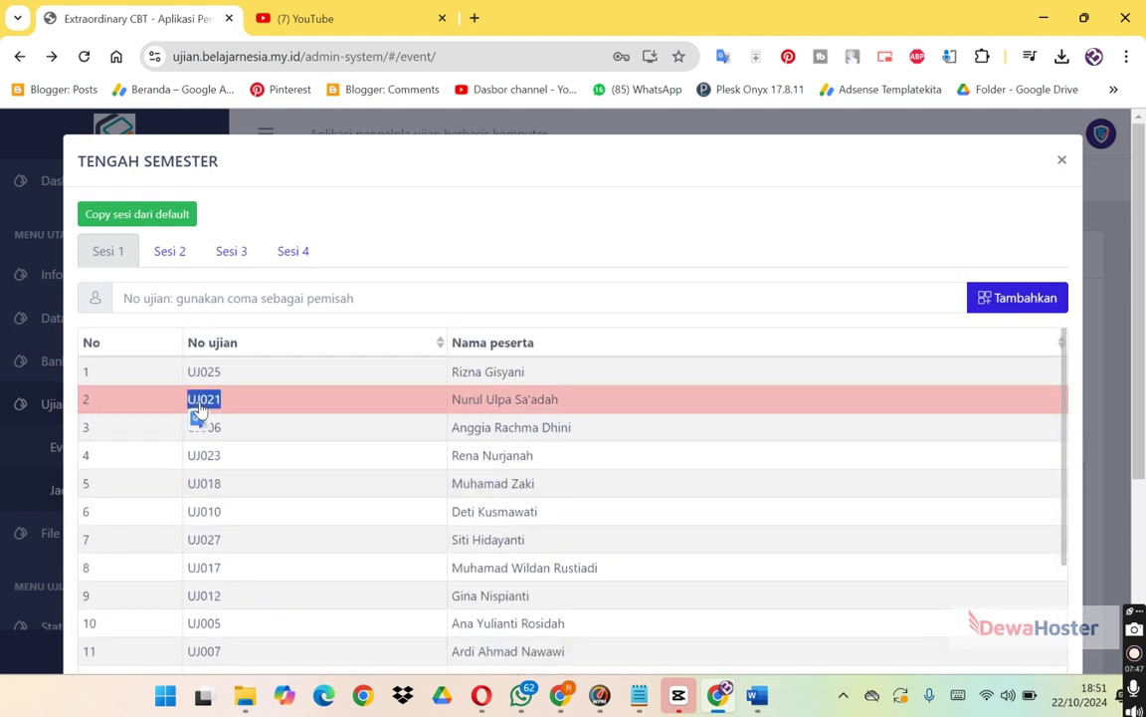
{"action": "right_click", "coordinate": [200, 402]}
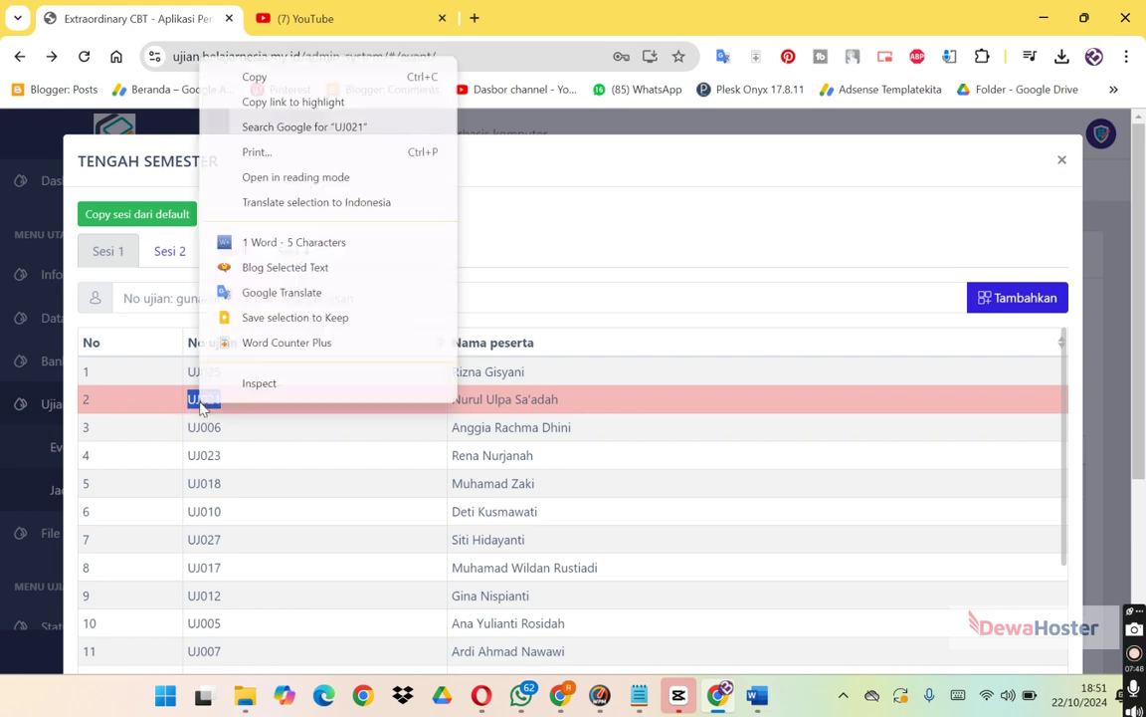
{"action": "left_click", "coordinate": [255, 86]}
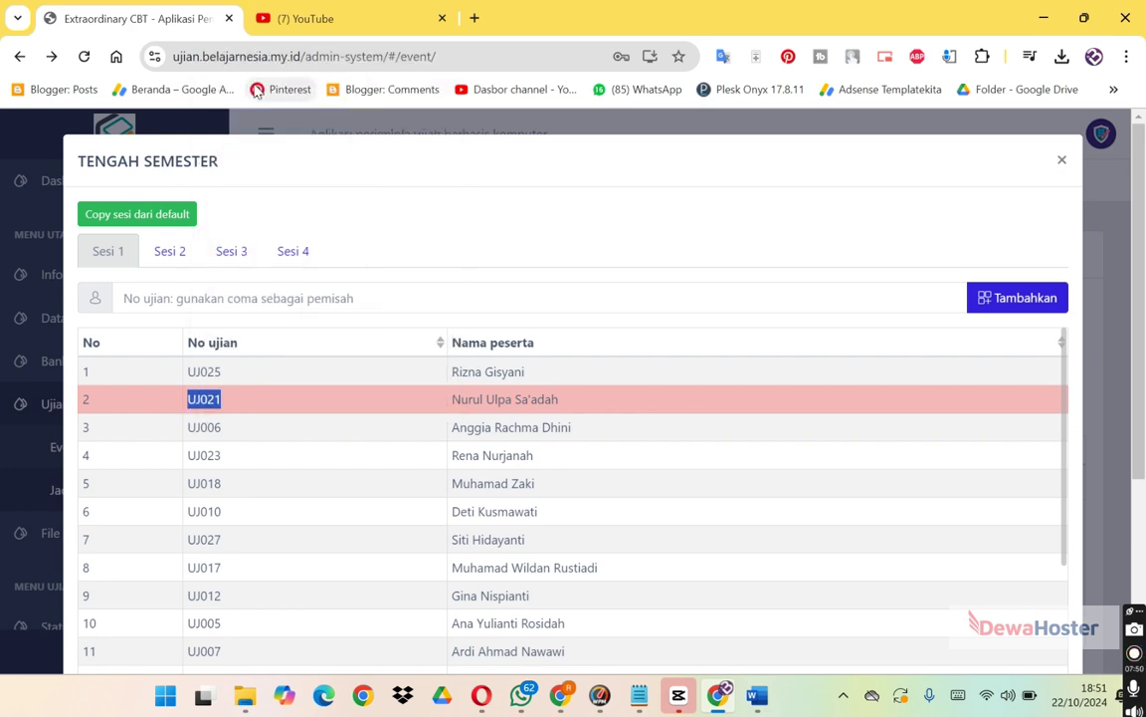
{"action": "left_click", "coordinate": [1062, 160]}
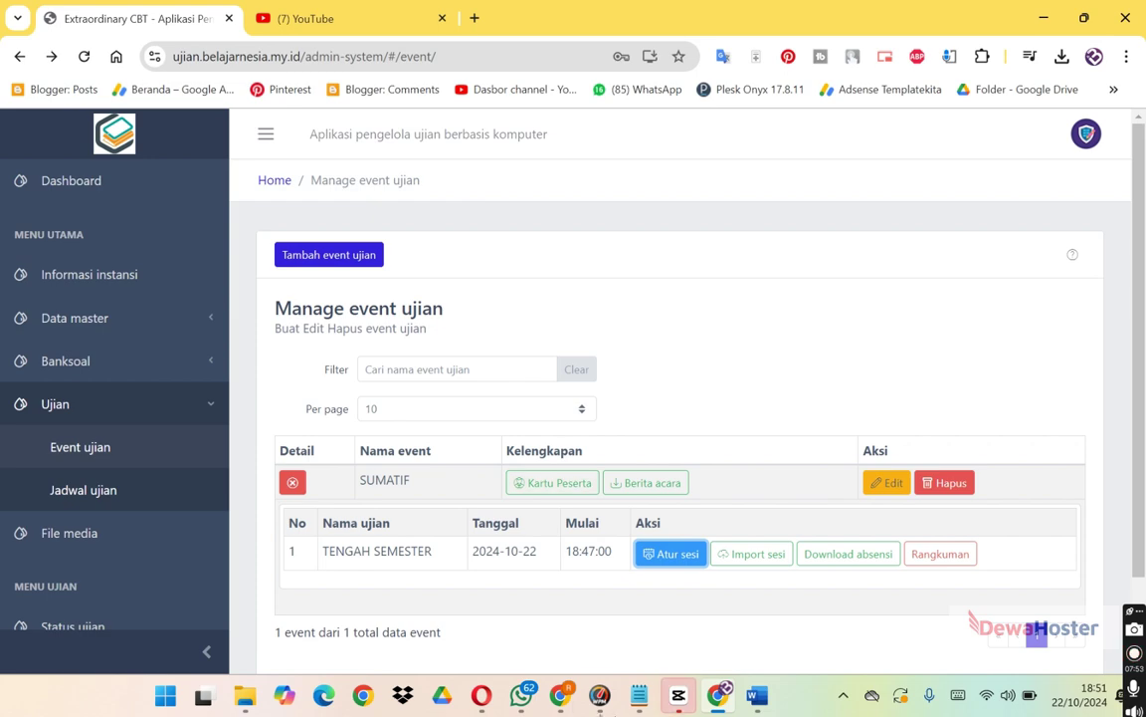
Load the suggested CBT exam site in the other browser window.
{"action": "mouse_move", "coordinate": [561, 694]}
{"action": "left_click", "coordinate": [625, 633]}
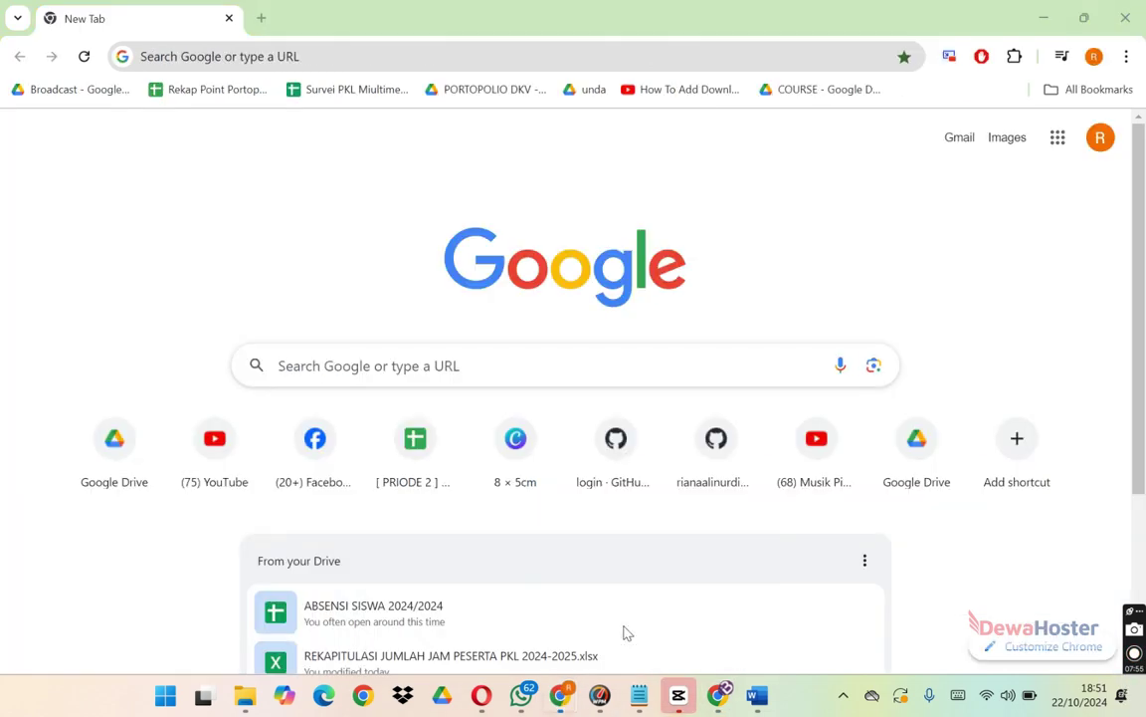
{"action": "type", "text": "UJI"}
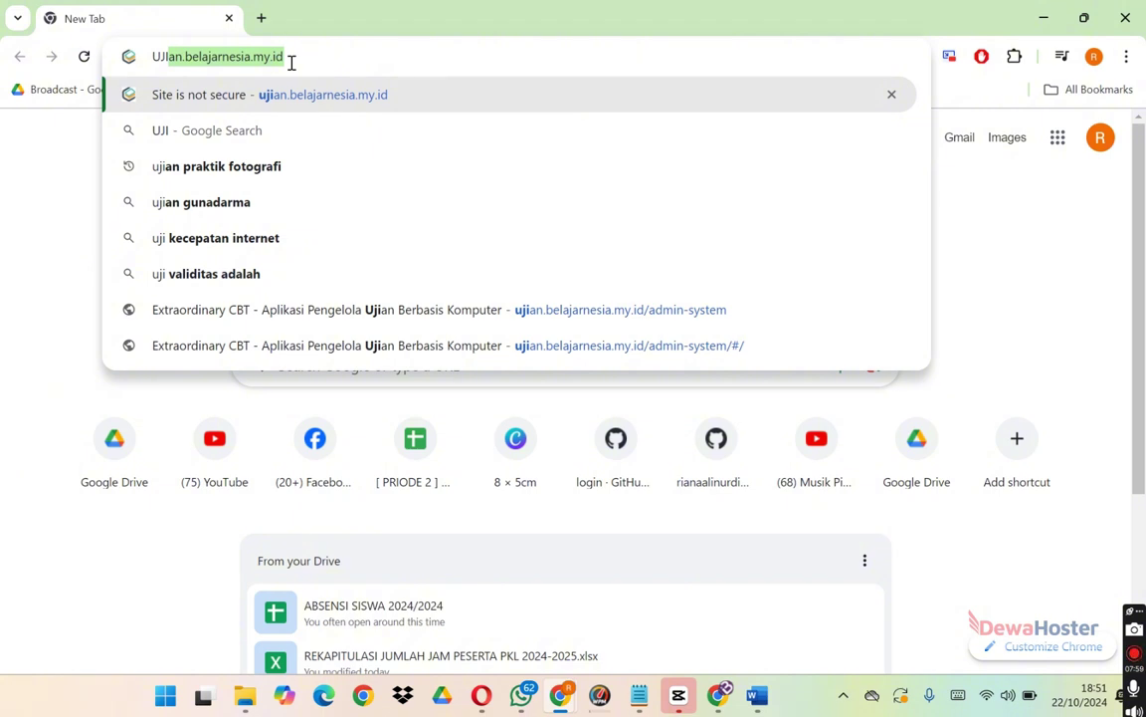
{"action": "key", "text": "Return"}
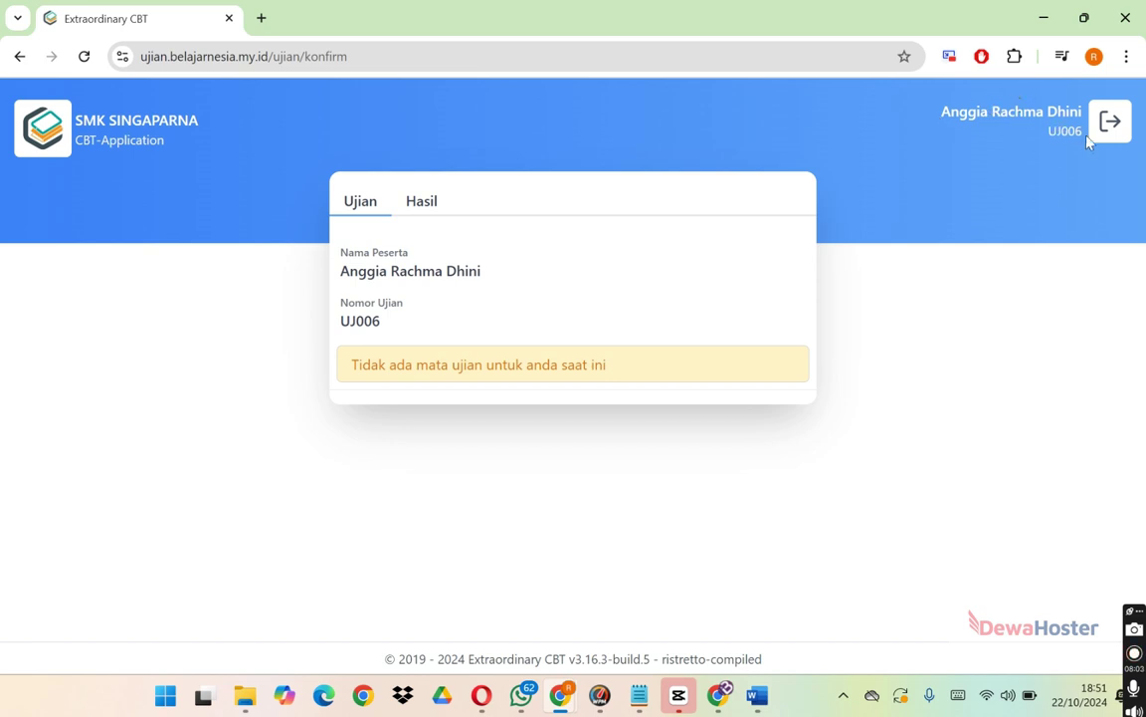
Sign out the current participant and enter a different participant's exam number.
{"action": "left_click", "coordinate": [1110, 122]}
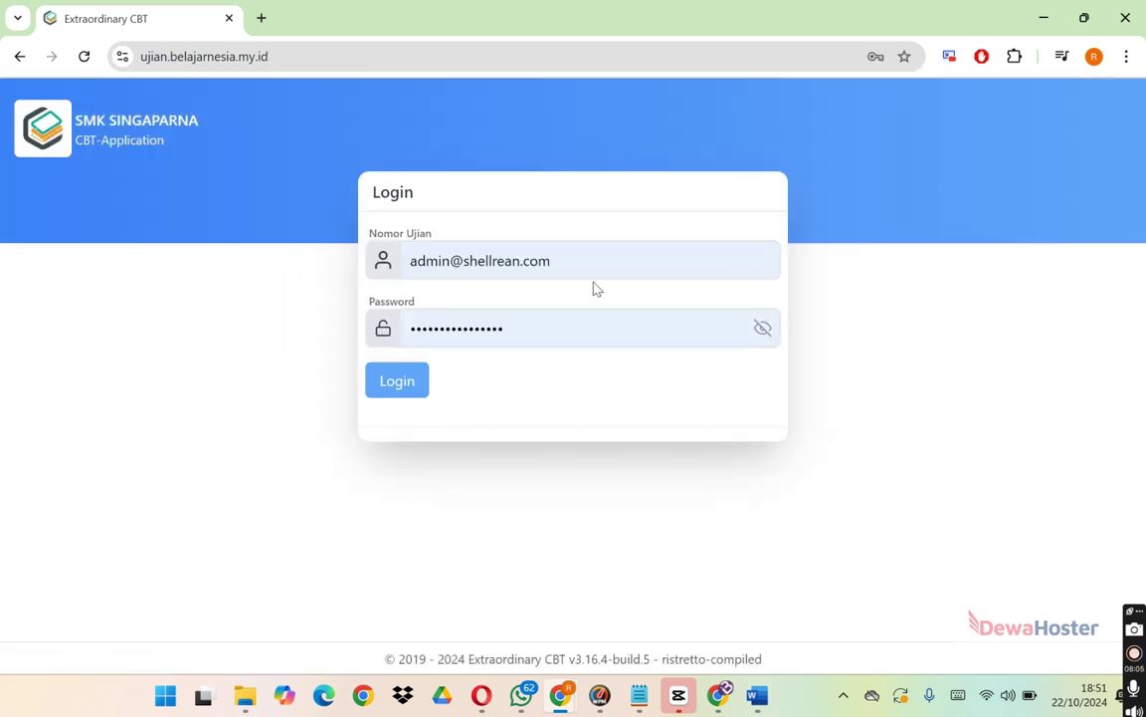
{"action": "left_click", "coordinate": [556, 256]}
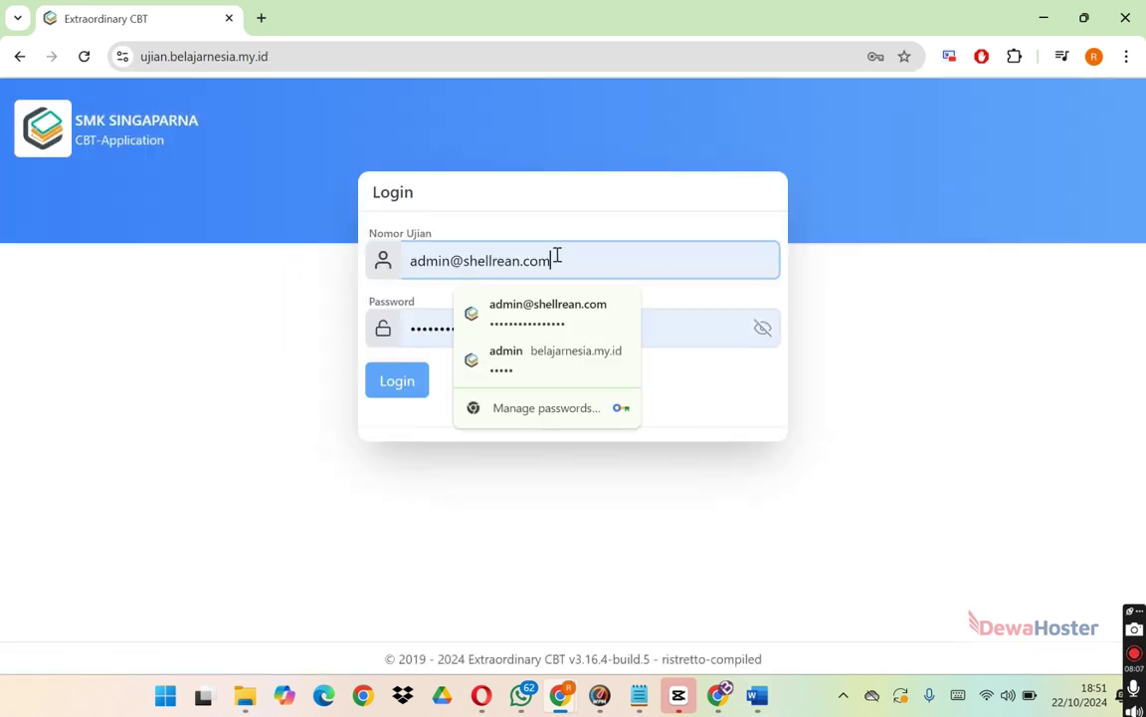
{"action": "key", "text": "ctrl+a"}
{"action": "type", "text": "UJ021"}
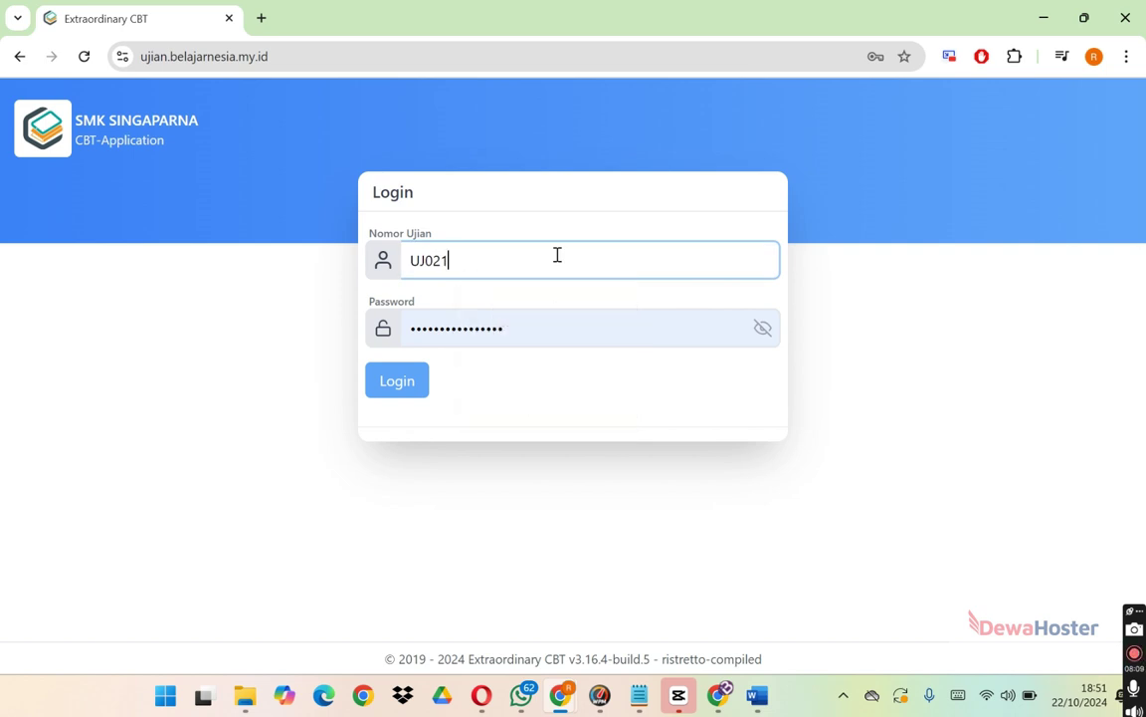
Replace the saved password with the participant's password and log in.
{"action": "left_click", "coordinate": [542, 325]}
{"action": "key", "text": "ctrl+a"}
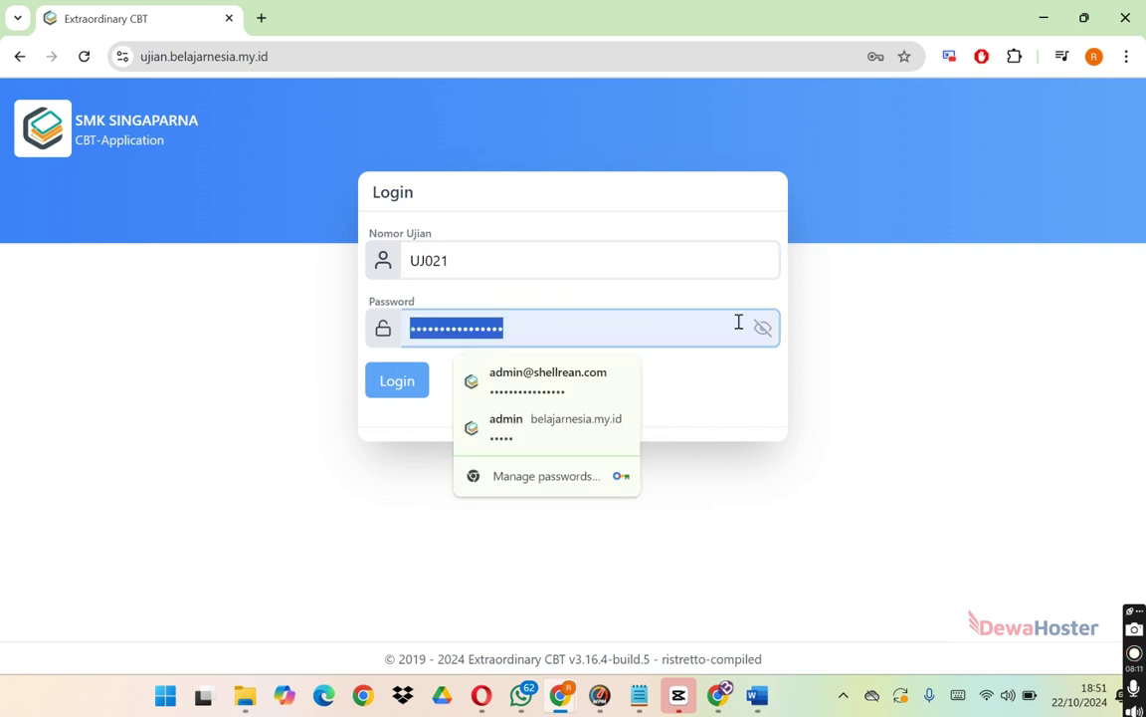
{"action": "left_click", "coordinate": [760, 328]}
{"action": "left_click", "coordinate": [645, 330]}
{"action": "key", "text": "ctrl+a"}
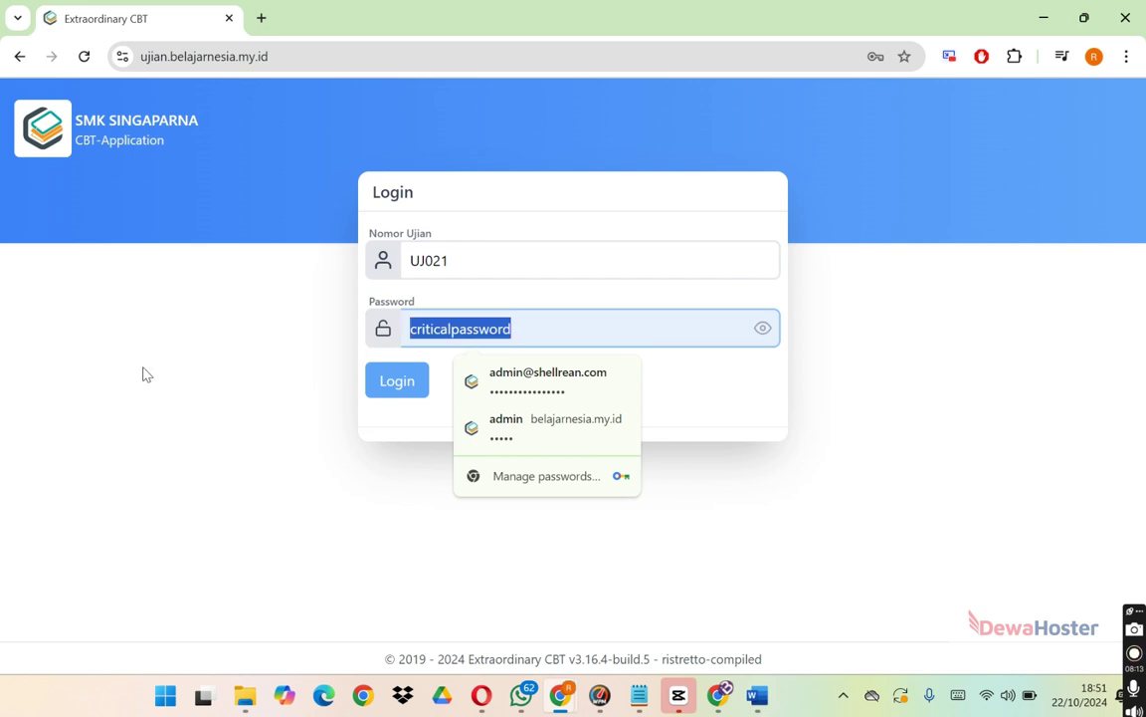
{"action": "type", "text": "UJ"}
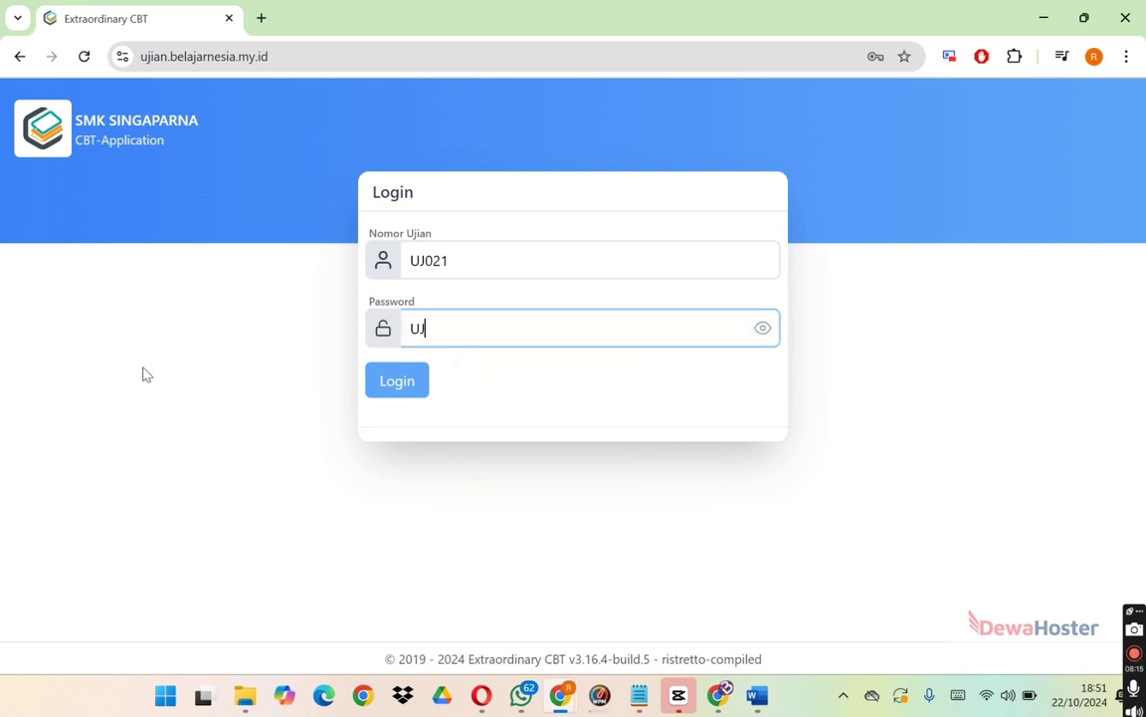
{"action": "type", "text": "021"}
{"action": "left_click_drag", "start_coordinate": [426, 333], "coordinate": [325, 335]}
{"action": "type", "text": "PASS"}
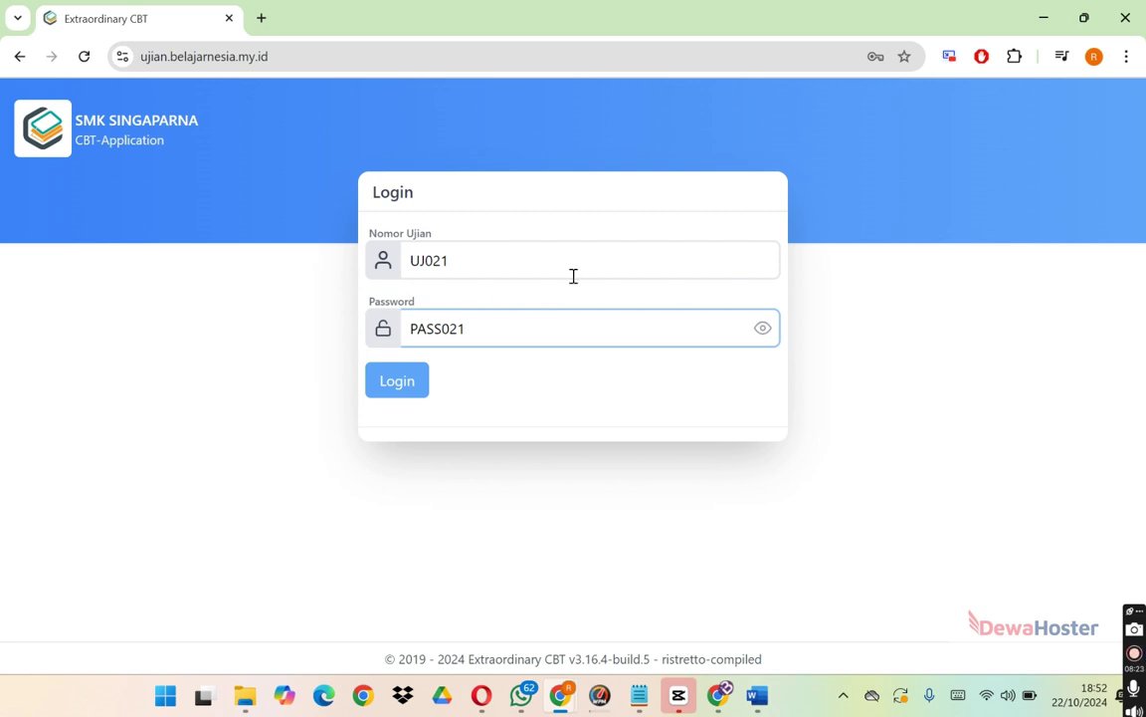
{"action": "left_click", "coordinate": [402, 385]}
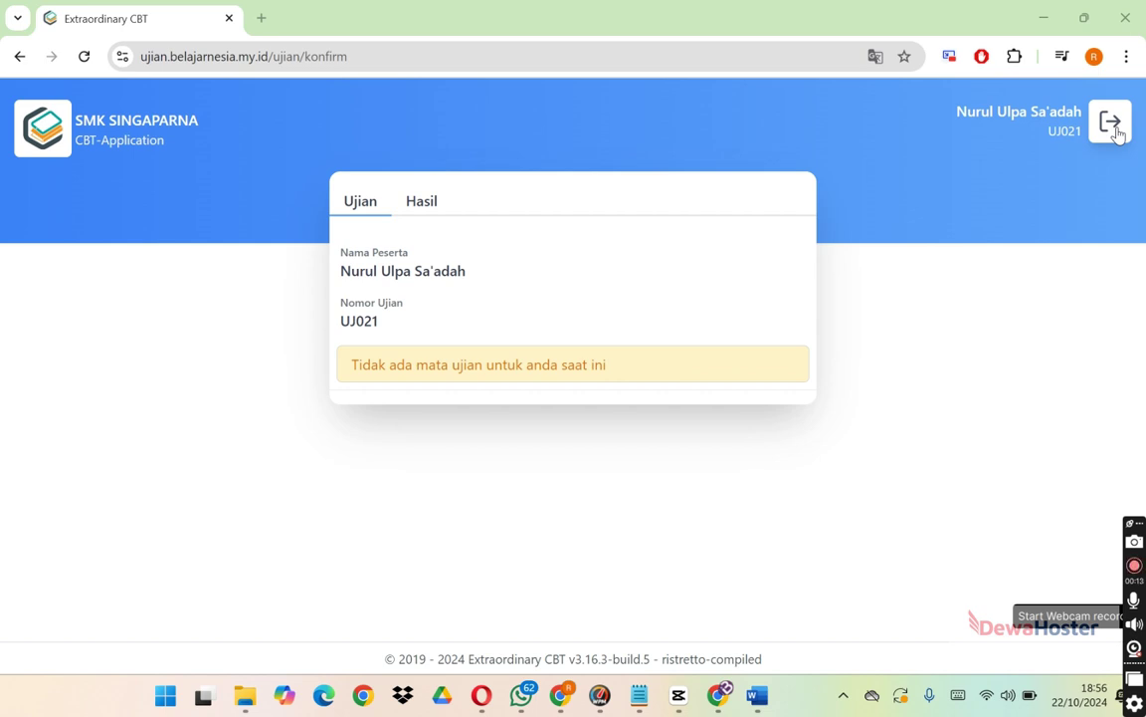
Sign the participant out and view group DKV01's member list in the admin window.
{"action": "left_click", "coordinate": [1117, 133]}
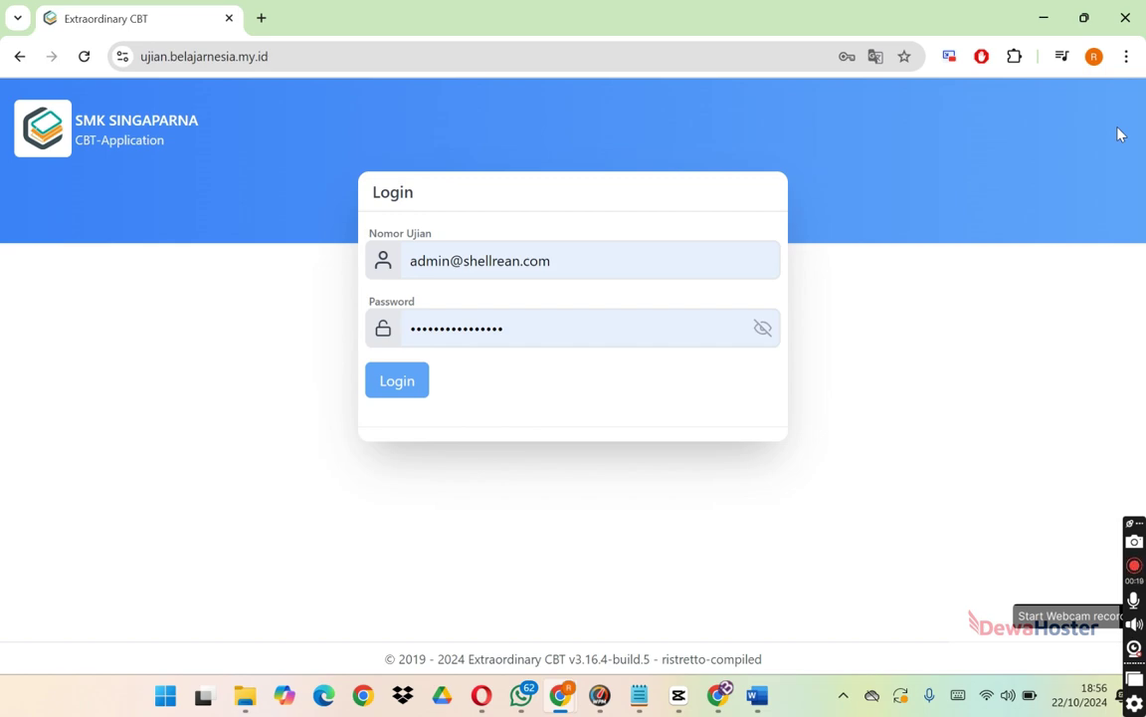
{"action": "key", "text": "alt+Tab"}
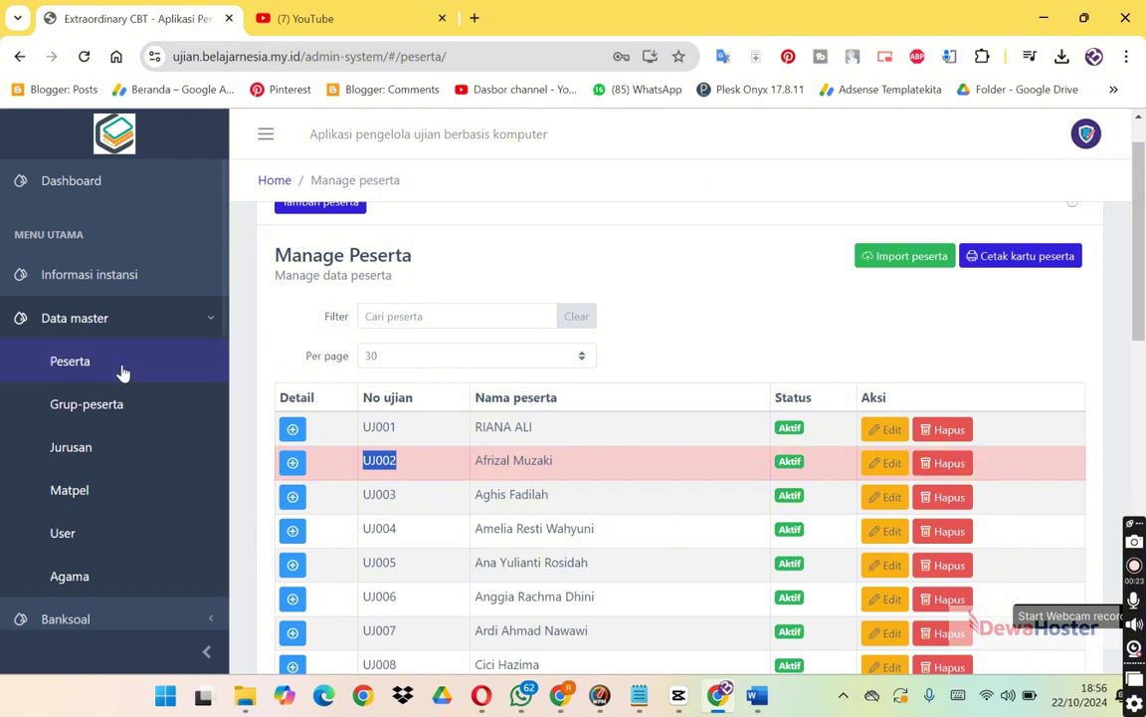
{"action": "left_click", "coordinate": [85, 410]}
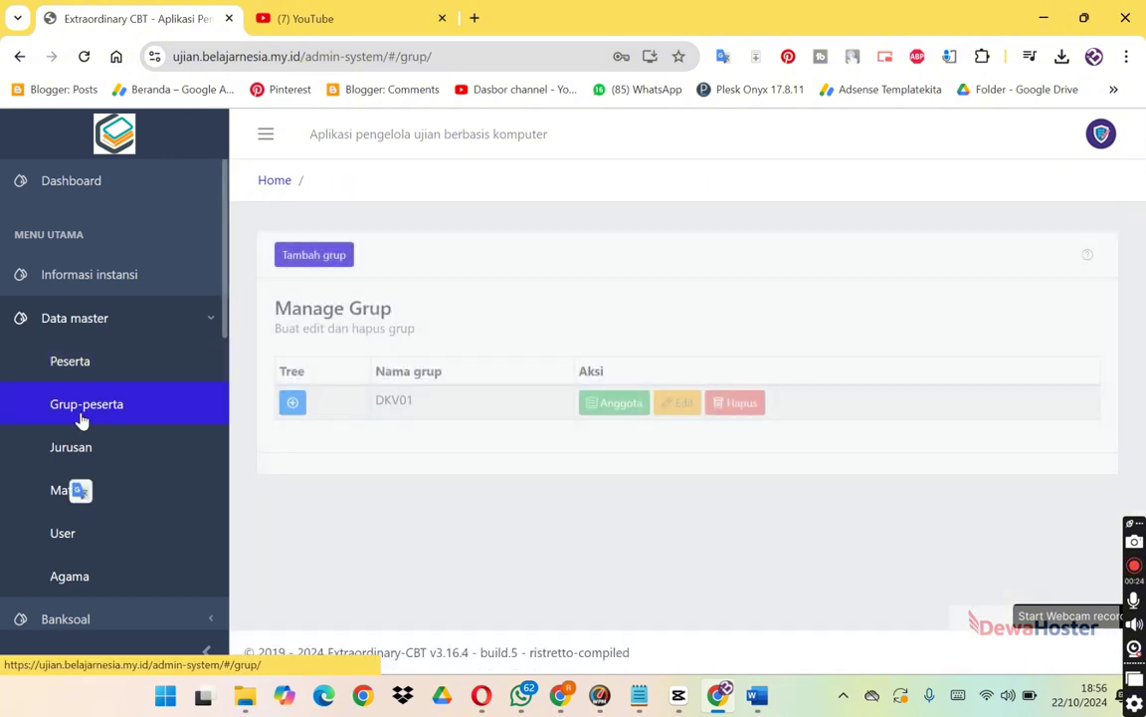
{"action": "right_click", "coordinate": [605, 408]}
{"action": "key", "text": "Escape"}
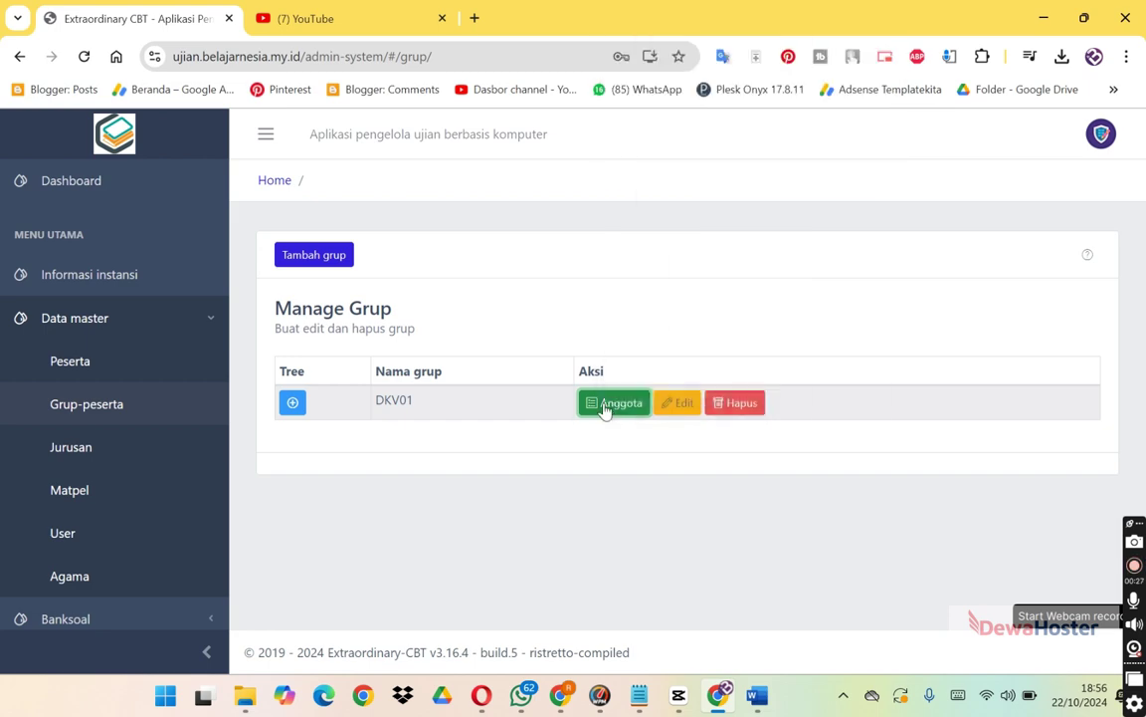
{"action": "left_click", "coordinate": [606, 406]}
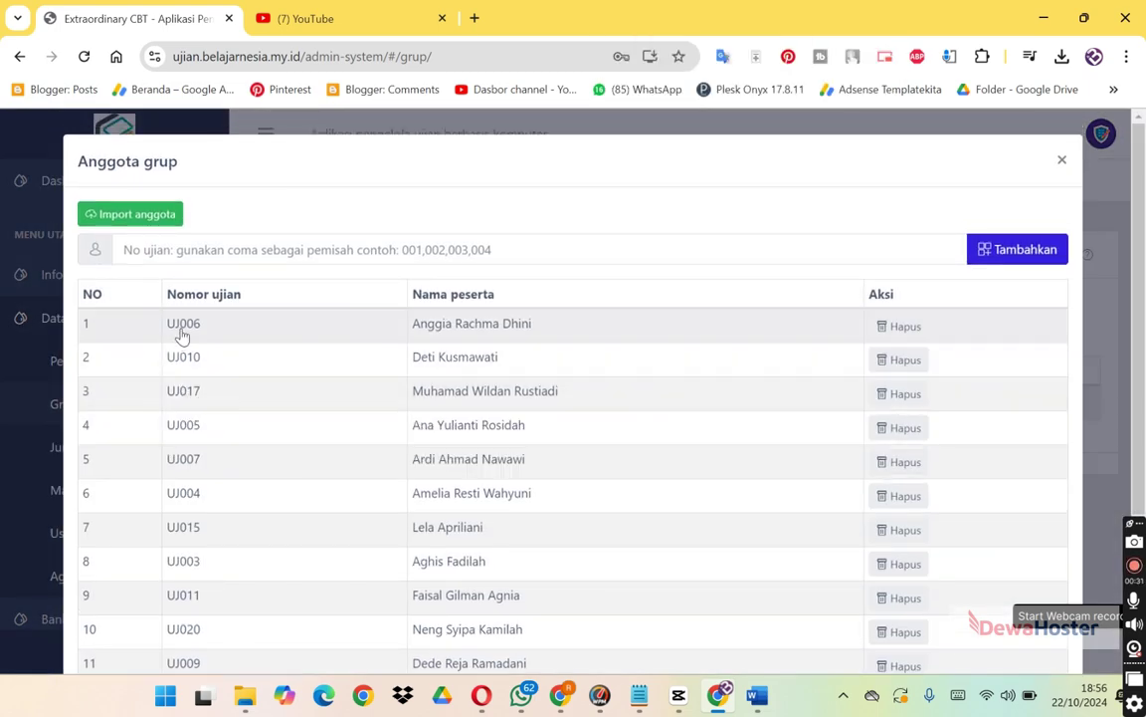
{"action": "key", "text": "alt+Tab"}
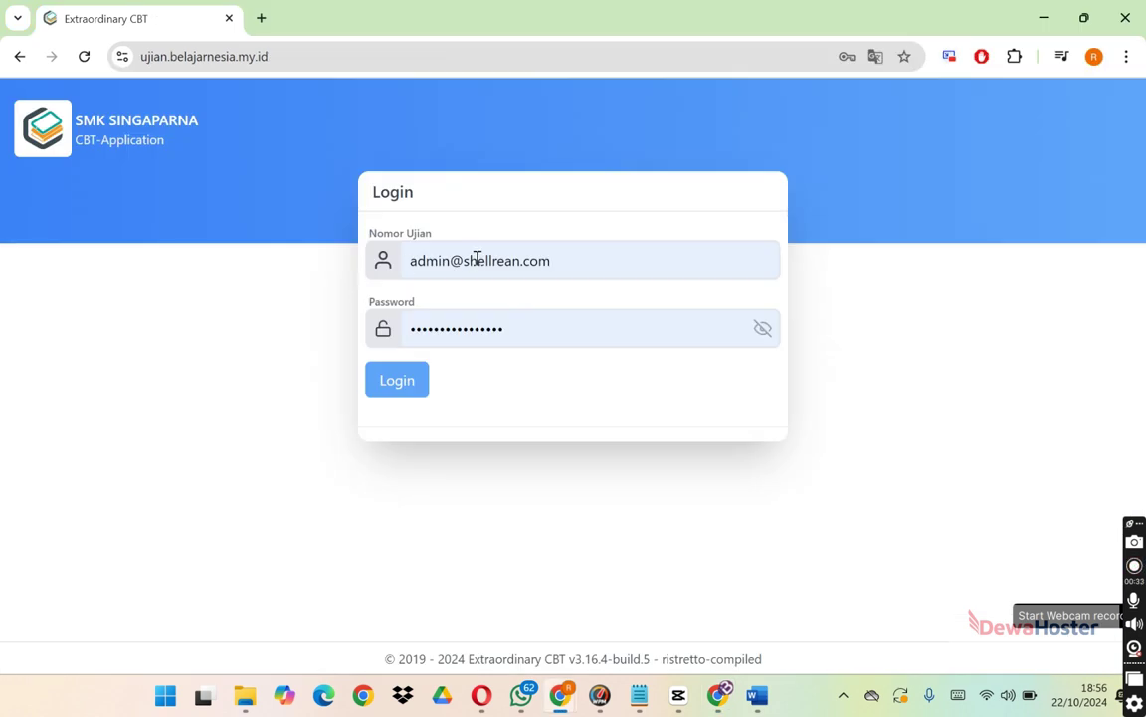
Log in to the participant site with a DKV01 member's exam number and password.
{"action": "left_click", "coordinate": [479, 259]}
{"action": "key", "text": "ctrl+a"}
{"action": "type", "text": "UJ006"}
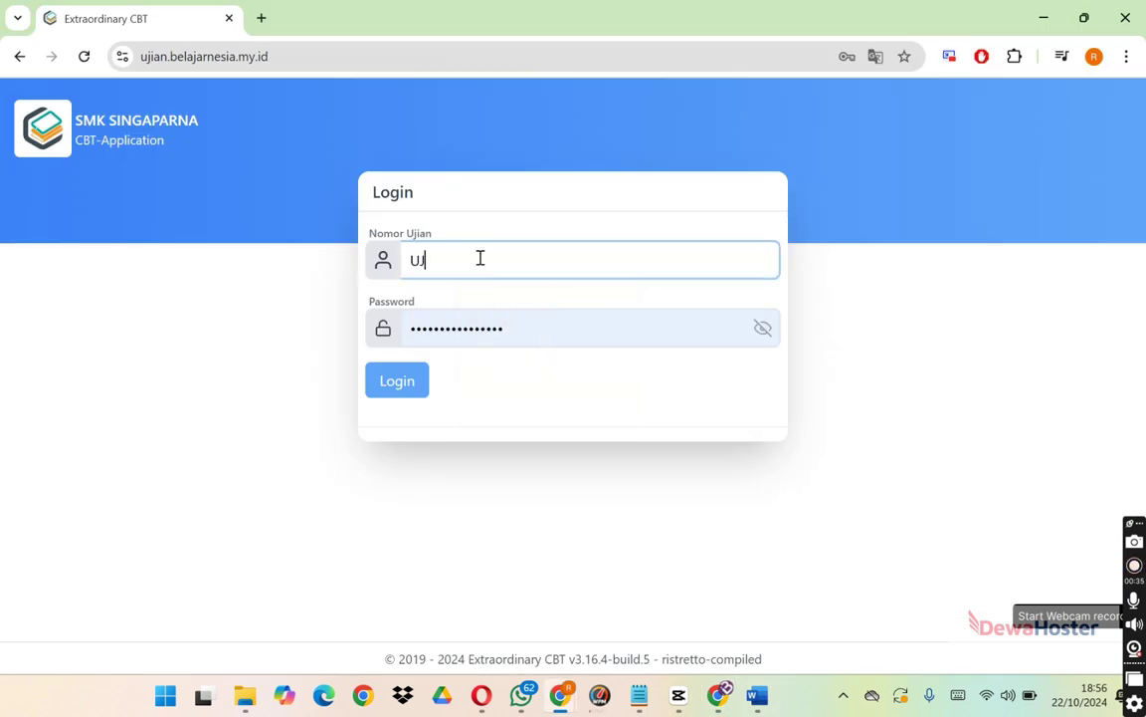
{"action": "right_click", "coordinate": [765, 331]}
{"action": "left_click", "coordinate": [766, 331]}
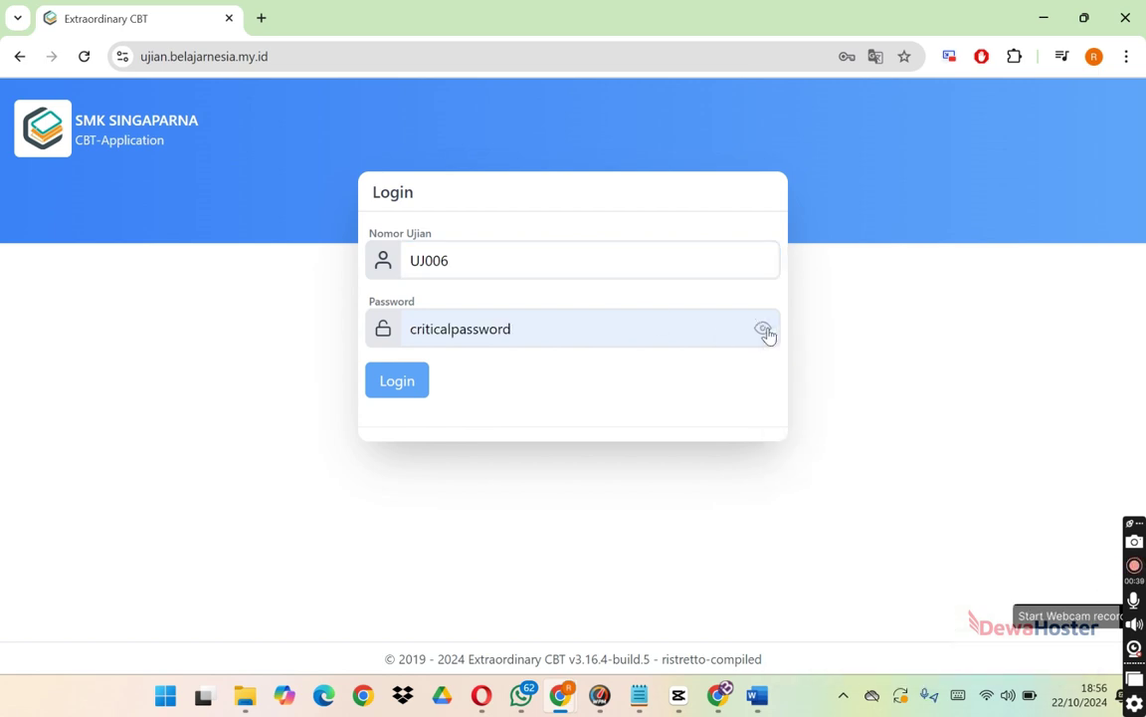
{"action": "left_click", "coordinate": [623, 334]}
{"action": "key", "text": "ctrl+a"}
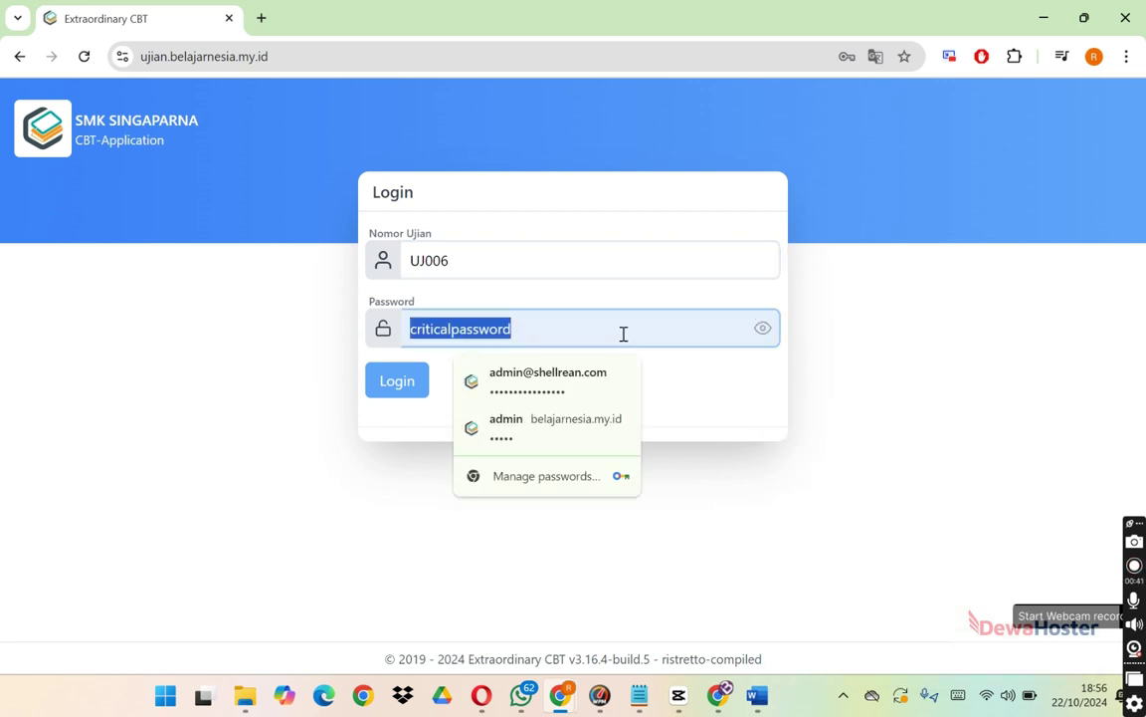
{"action": "type", "text": "PASS"}
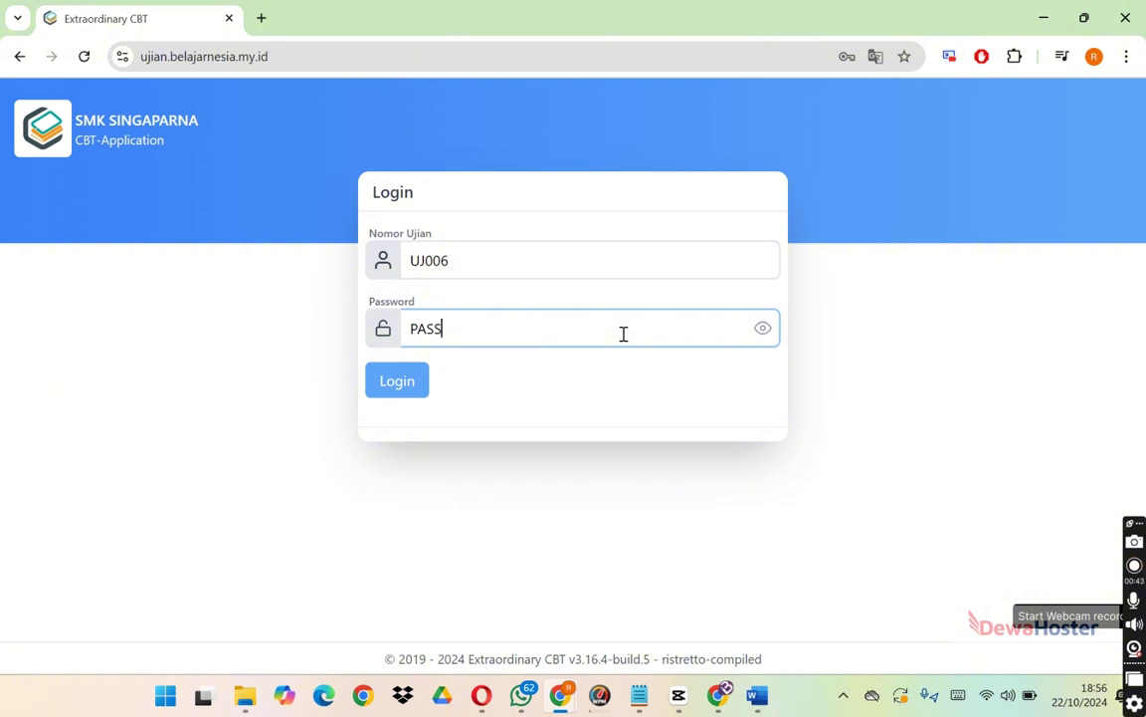
{"action": "type", "text": "006"}
{"action": "left_click", "coordinate": [409, 389]}
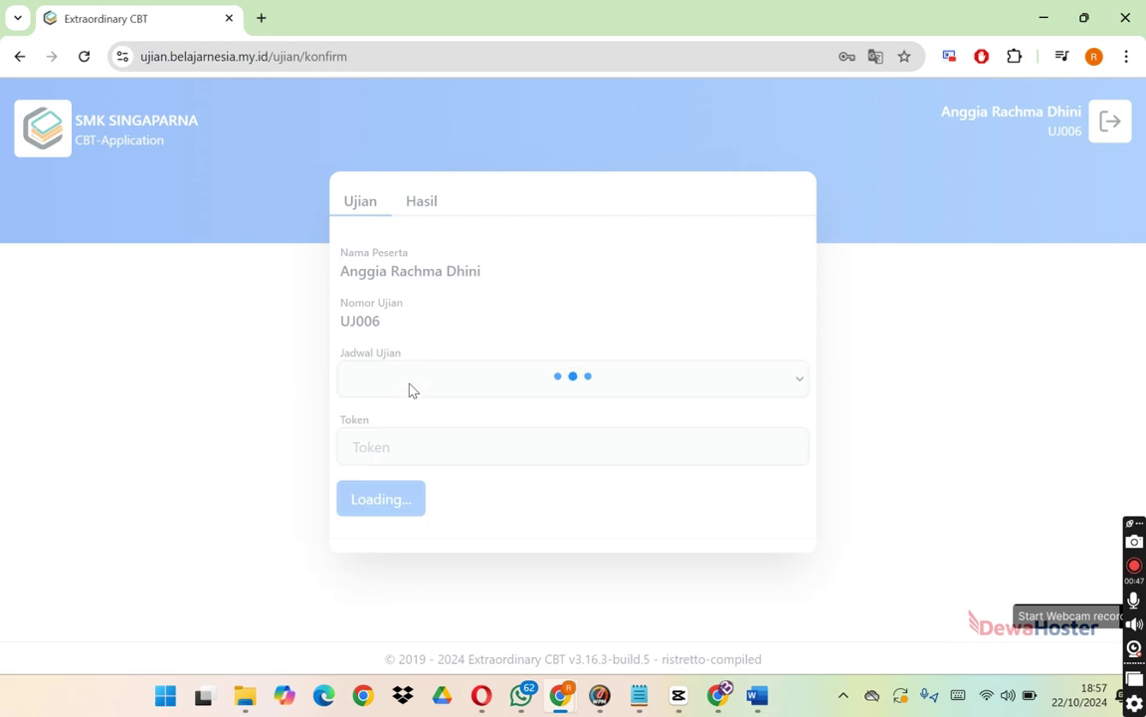
Choose the TENGAH SEMESTER schedule and paste a value into the Token field.
{"action": "left_click", "coordinate": [390, 389]}
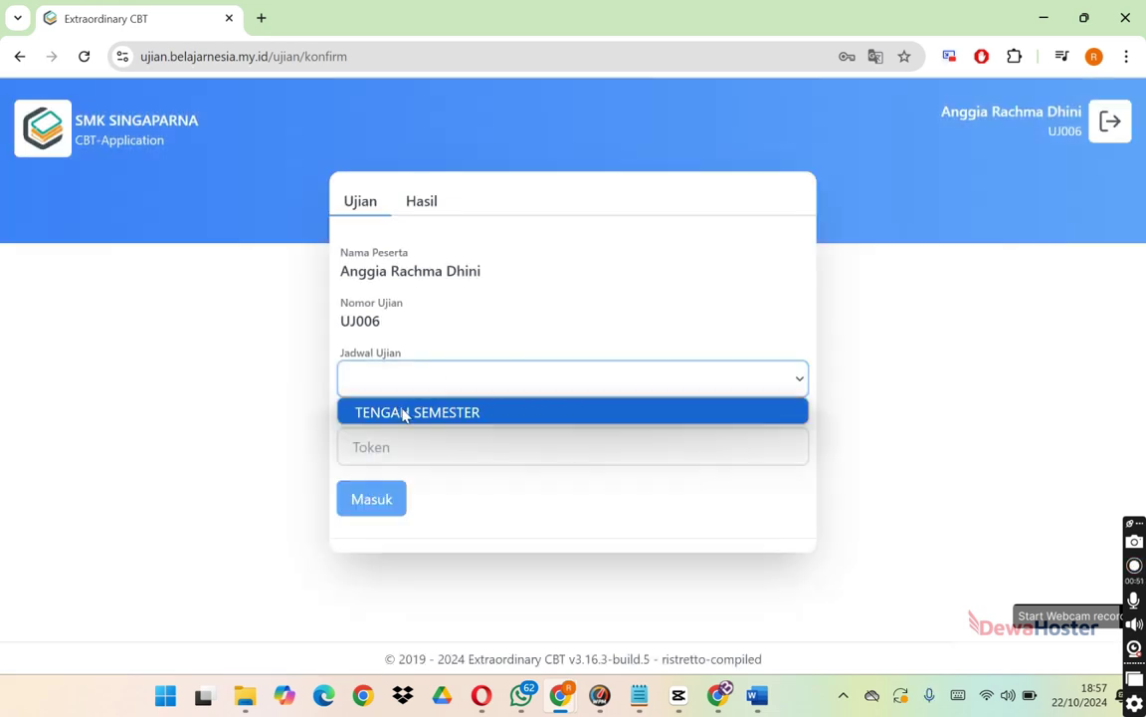
{"action": "left_click", "coordinate": [404, 413]}
{"action": "left_click", "coordinate": [397, 450]}
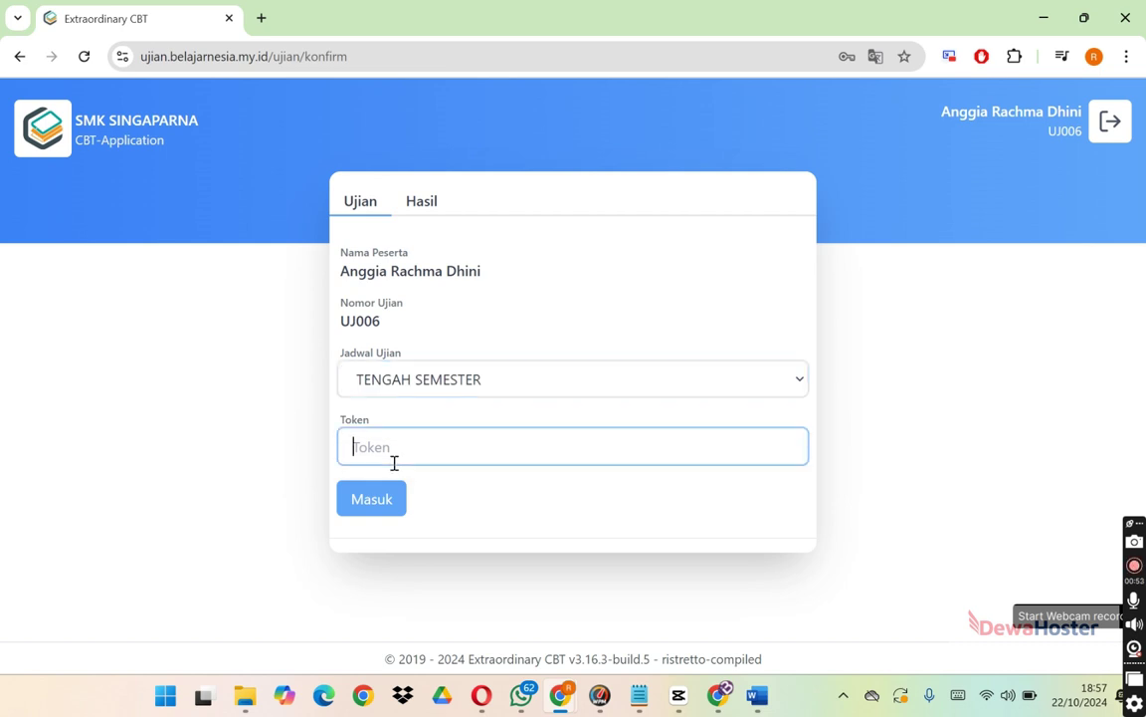
{"action": "right_click", "coordinate": [392, 465]}
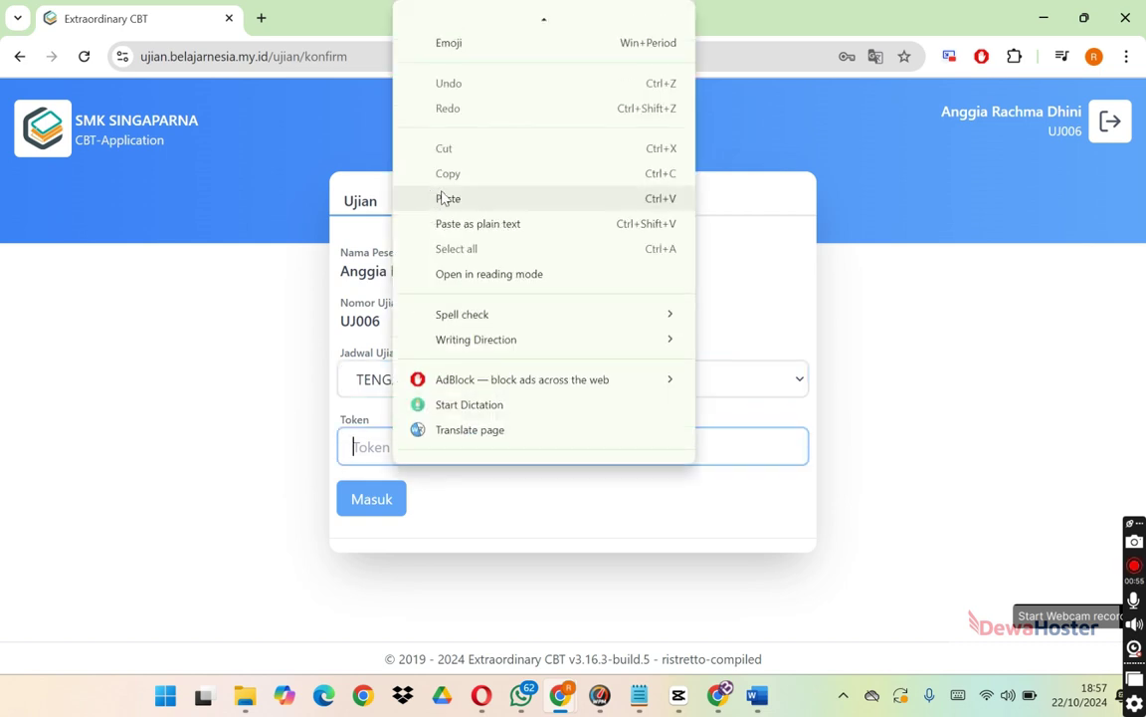
{"action": "left_click", "coordinate": [443, 198]}
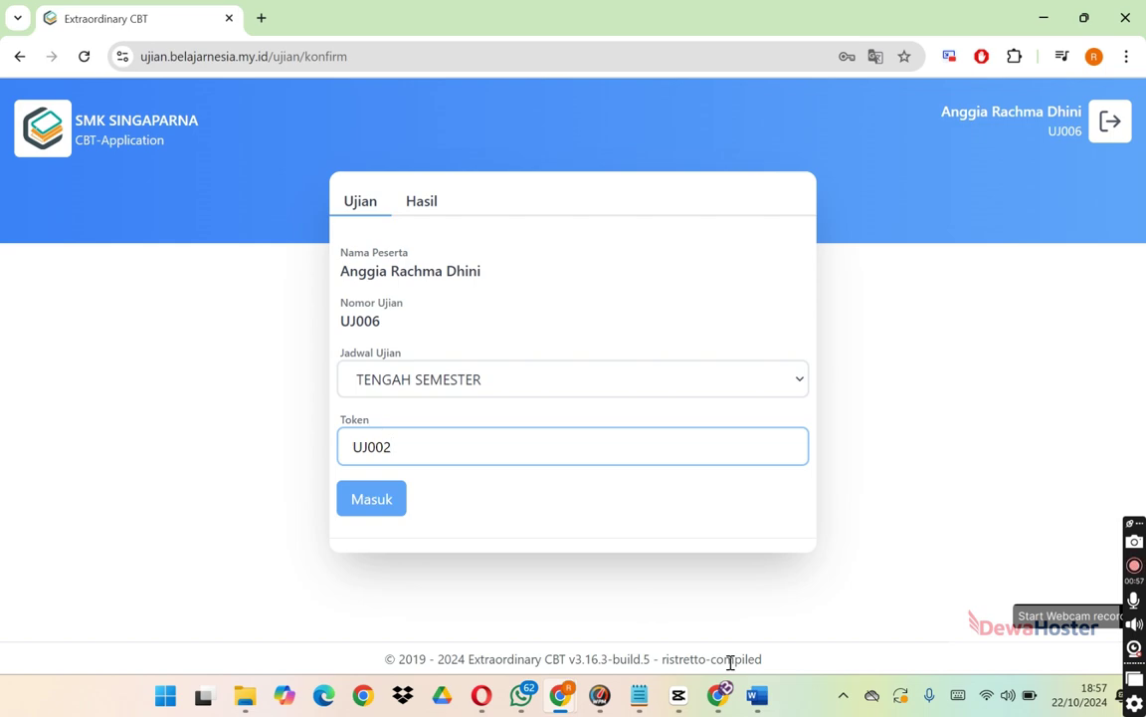
{"action": "left_click", "coordinate": [721, 695]}
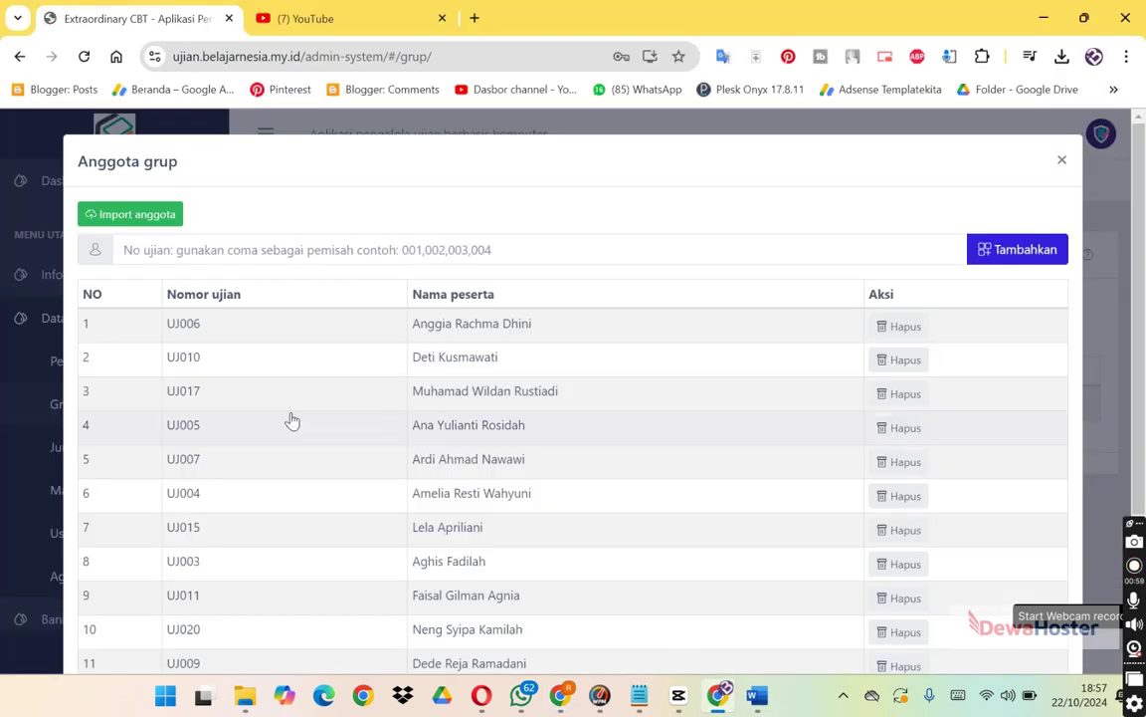
Close the group member list and open the Status ujian page.
{"action": "left_click", "coordinate": [1062, 160]}
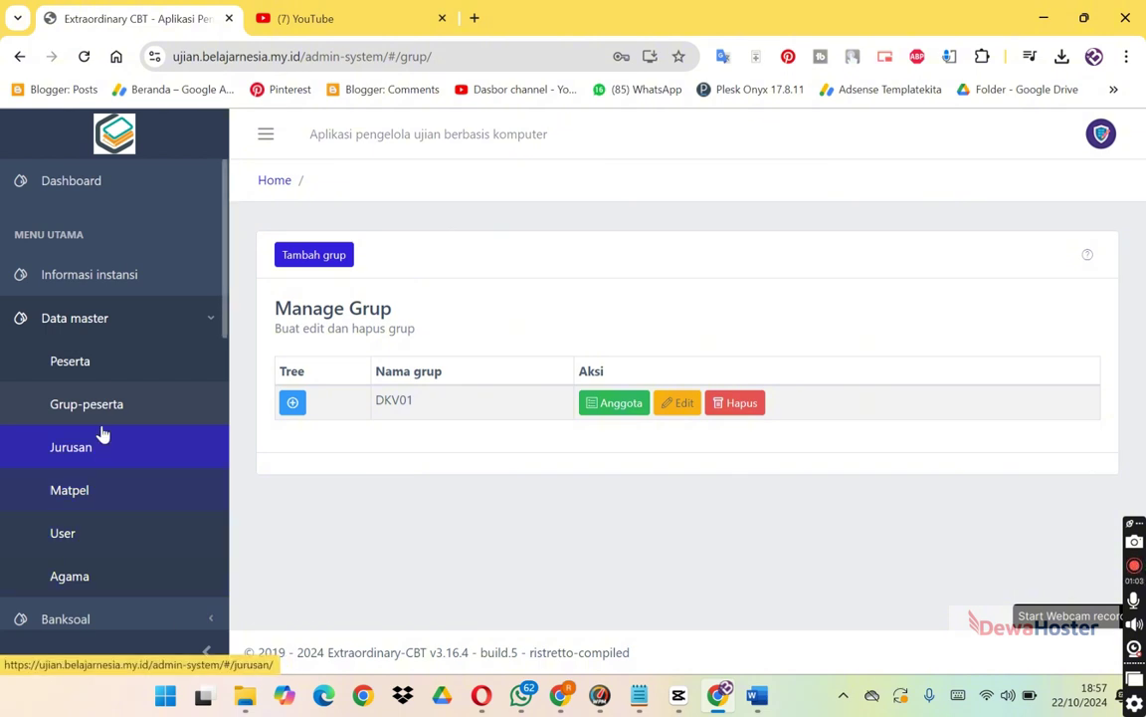
{"action": "right_click", "coordinate": [195, 329]}
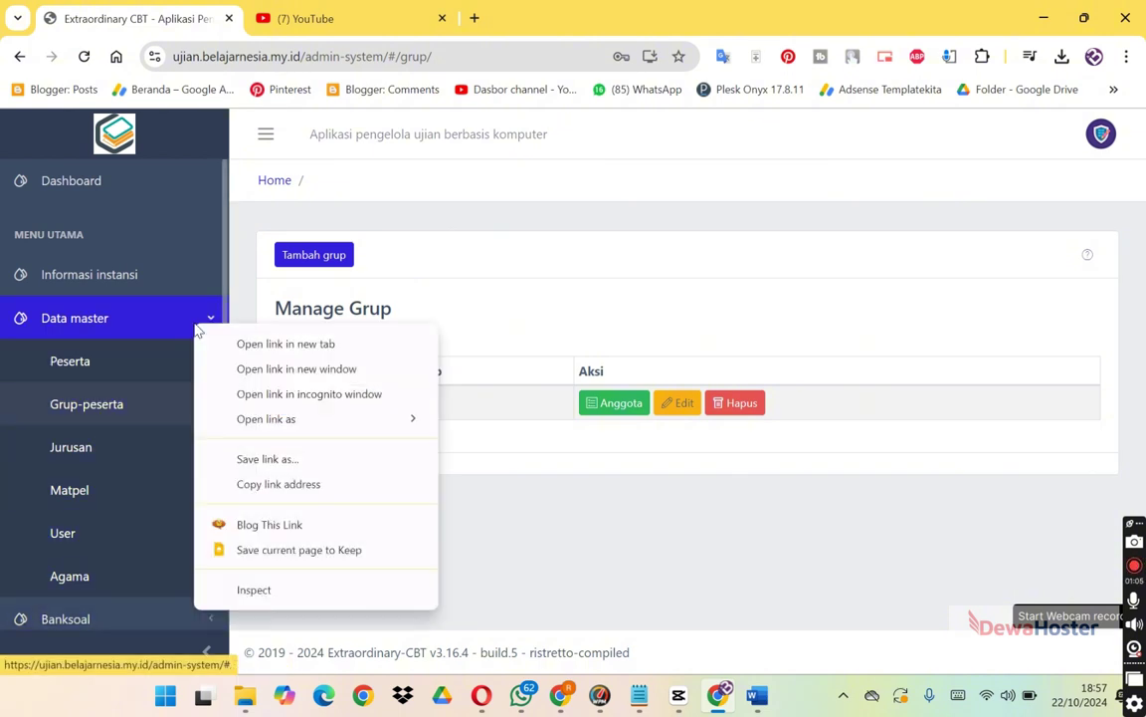
{"action": "left_click", "coordinate": [195, 327]}
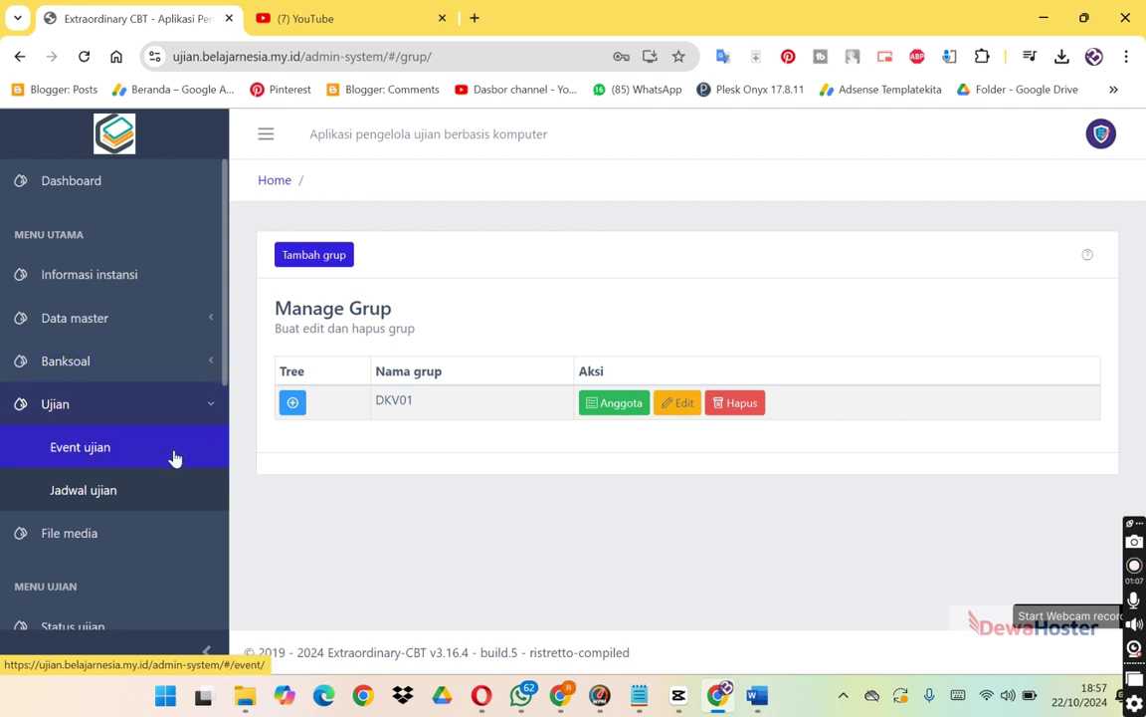
{"action": "left_click", "coordinate": [169, 404]}
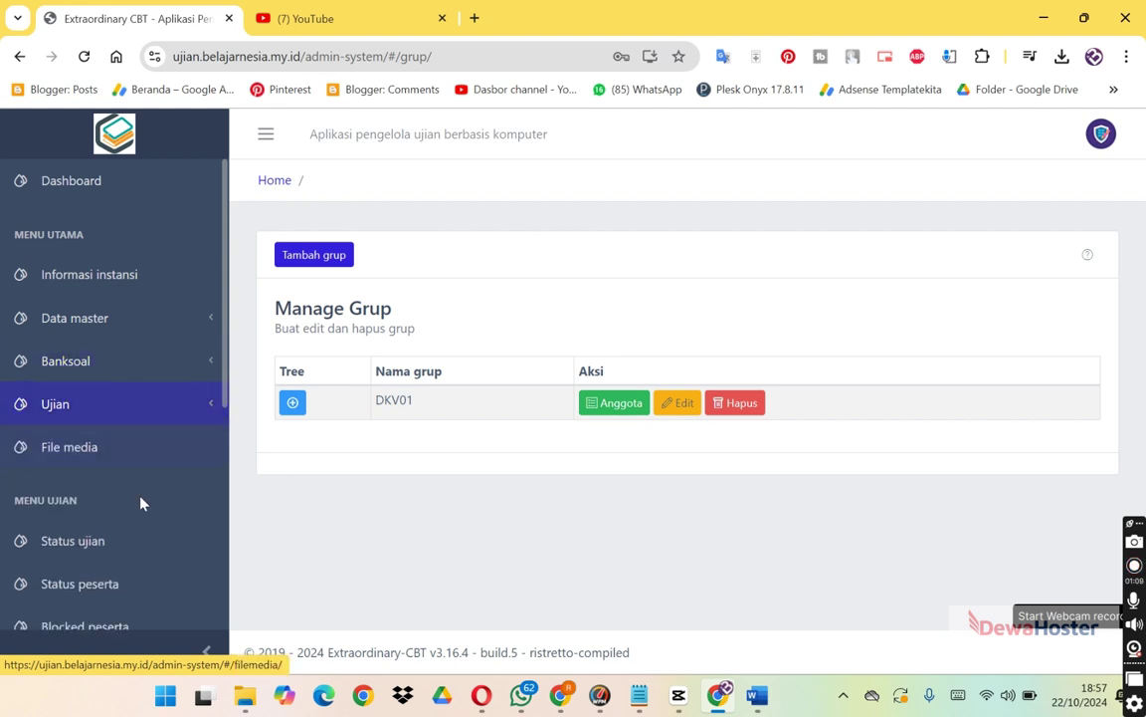
{"action": "left_click", "coordinate": [128, 544]}
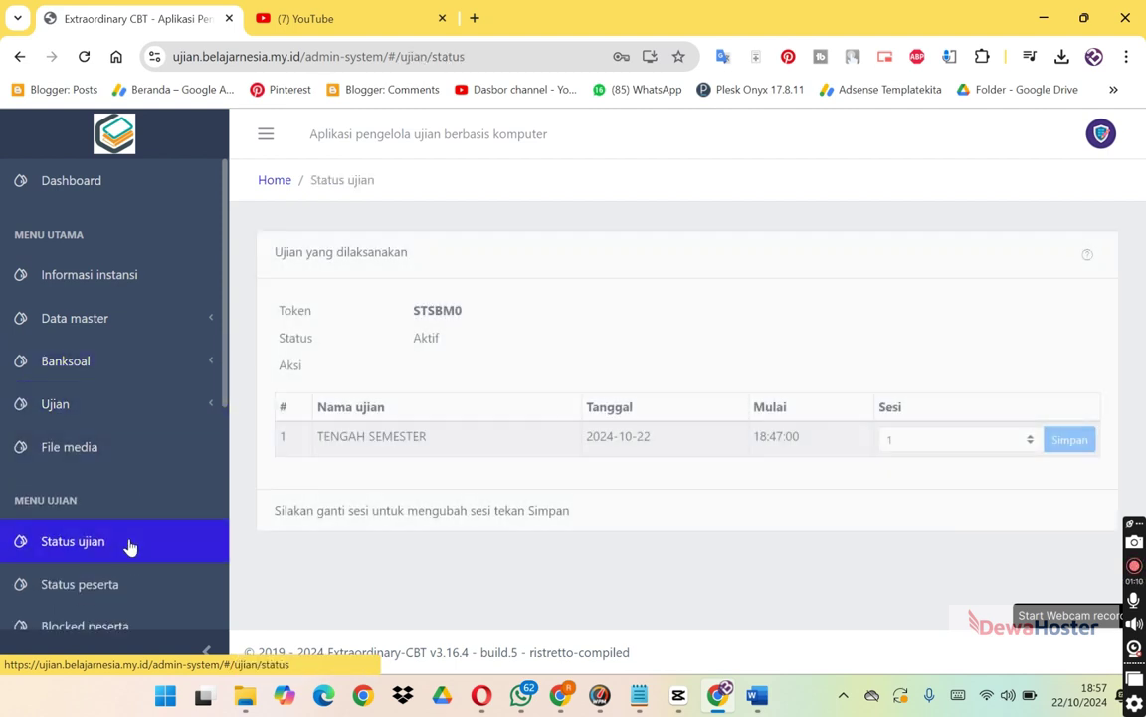
Copy the current exam token from Status ujian and return to the student's window.
{"action": "double_click", "coordinate": [438, 310]}
{"action": "right_click", "coordinate": [454, 319]}
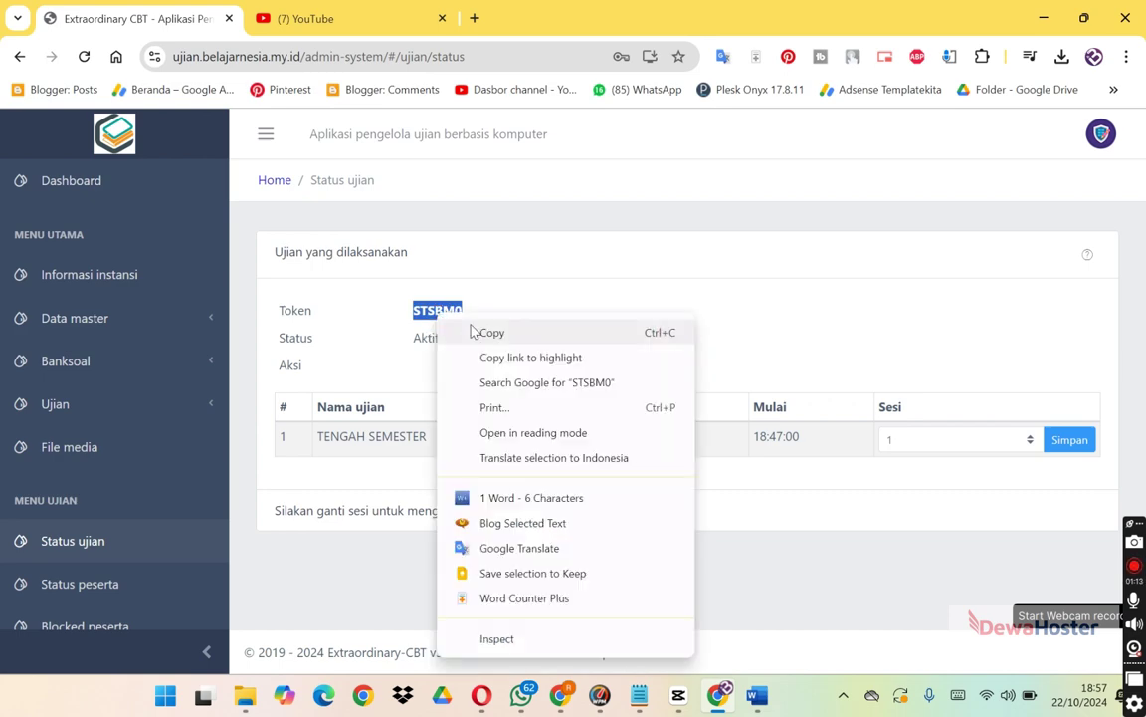
{"action": "left_click", "coordinate": [470, 331]}
{"action": "key", "text": "alt+Tab"}
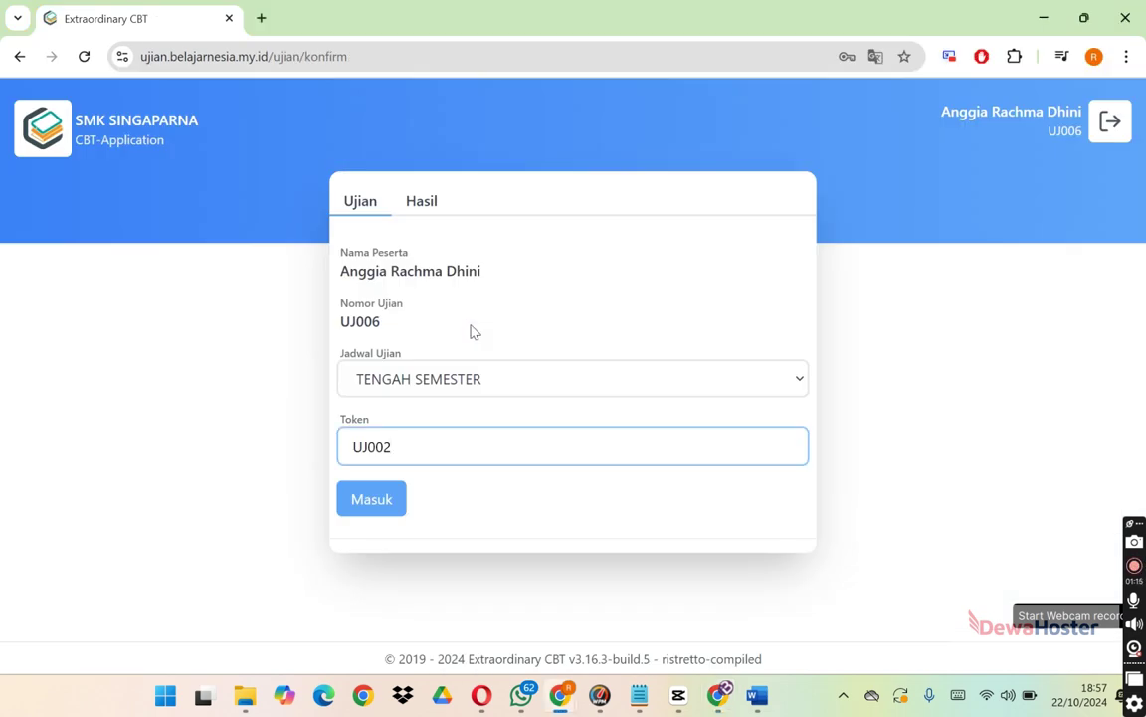
Paste the copied token, enter the waiting room, and start the TENGAH SEMESTER exam.
{"action": "key", "text": "ctrl+a"}
{"action": "key", "text": "ctrl+v"}
{"action": "left_click", "coordinate": [373, 500]}
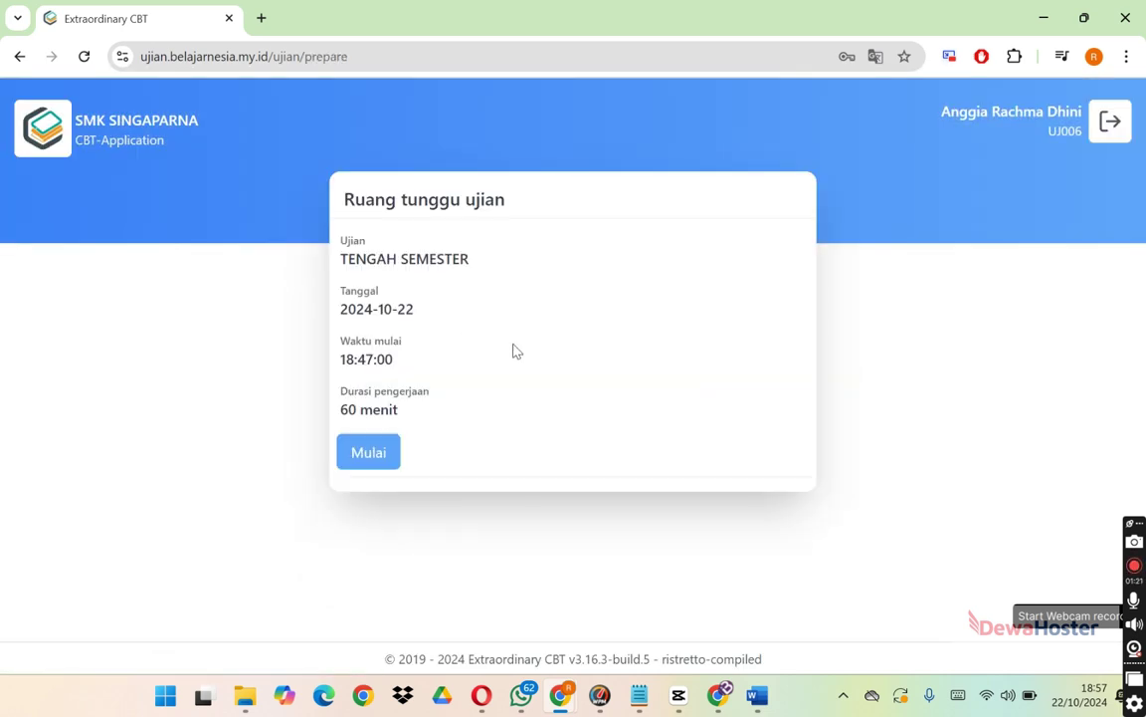
{"action": "left_click", "coordinate": [370, 452]}
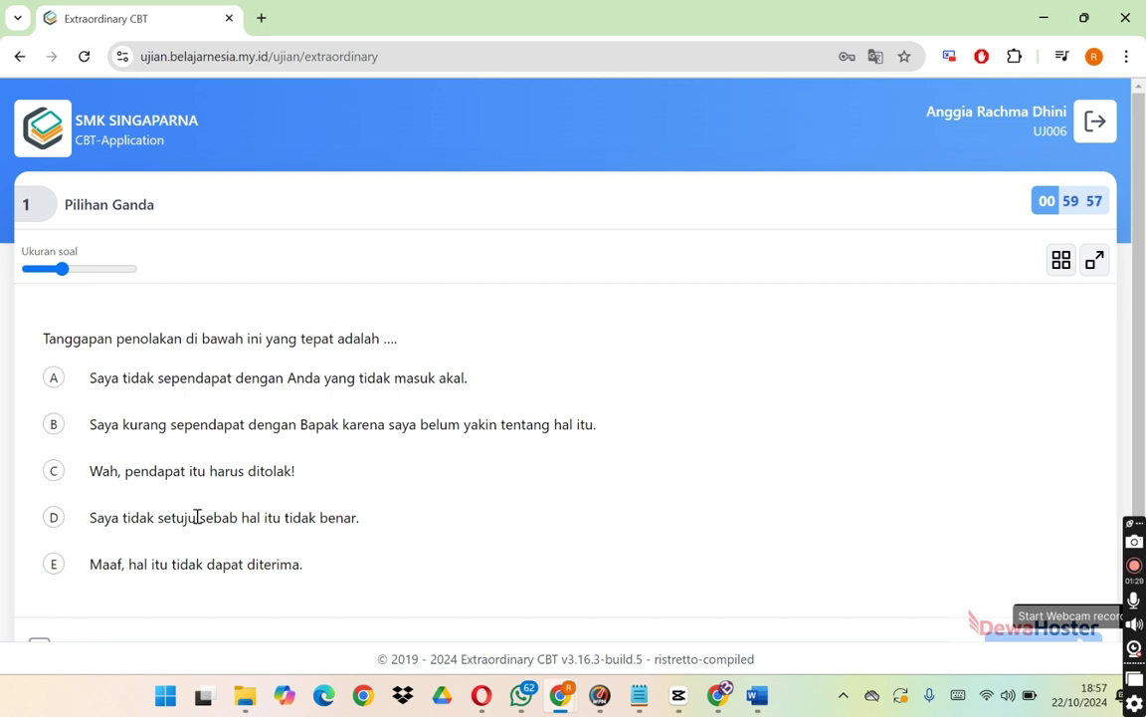
Answer question 1 with option E and mark it as doubtful.
{"action": "left_click", "coordinate": [54, 563]}
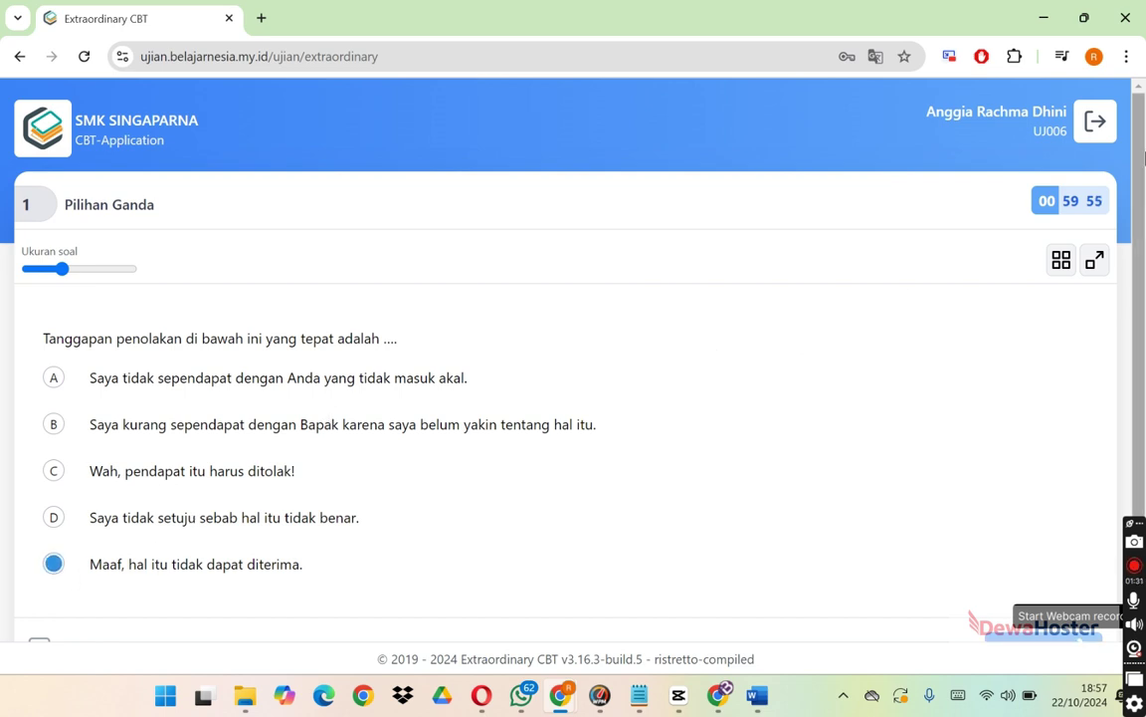
{"action": "right_click", "coordinate": [1123, 282]}
{"action": "left_click", "coordinate": [1140, 223]}
{"action": "scroll", "coordinate": [254, 539], "scroll_direction": "down", "scroll_amount": 2}
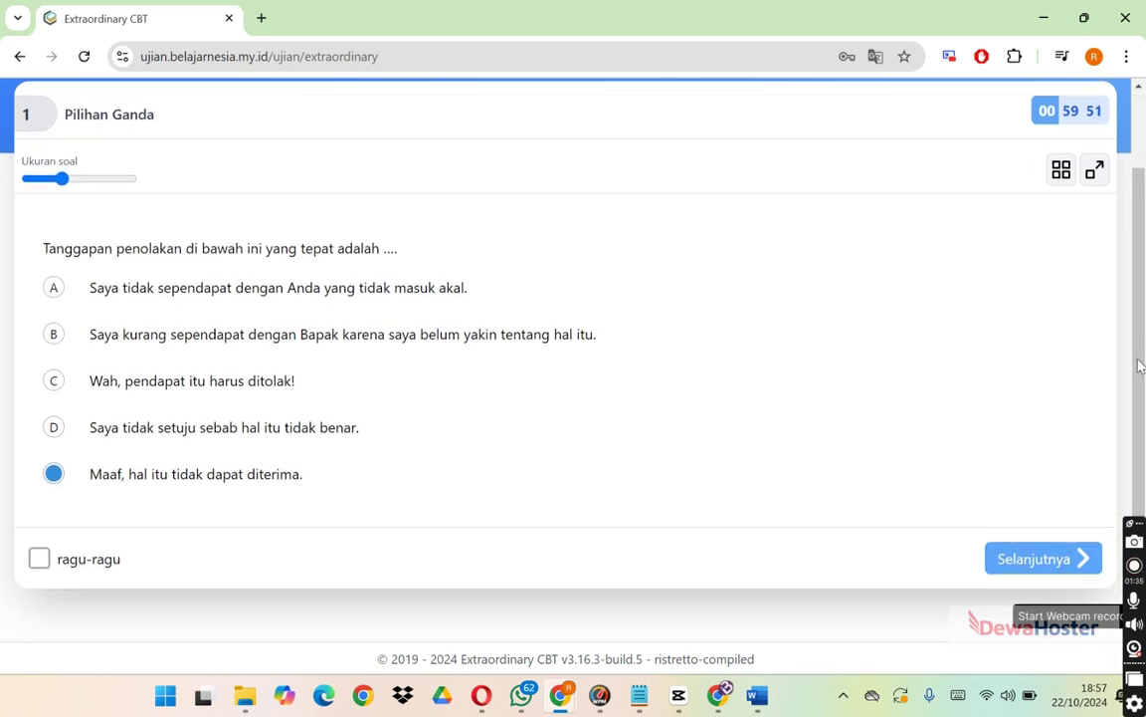
{"action": "left_click", "coordinate": [84, 564]}
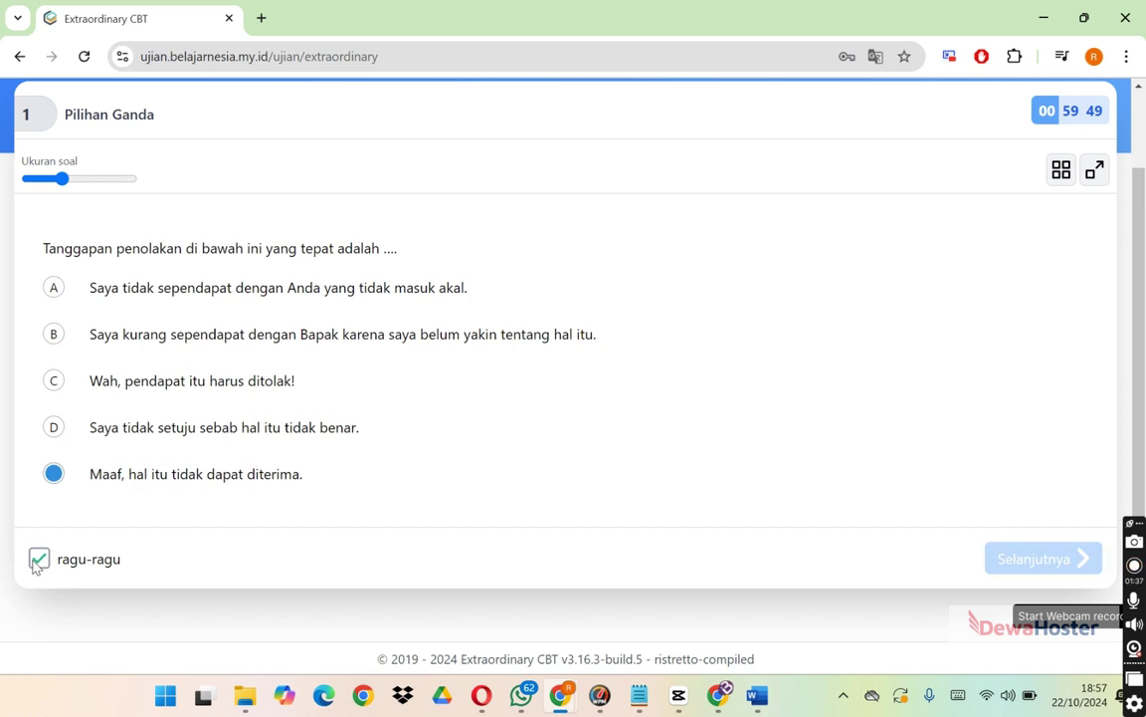
{"action": "left_click", "coordinate": [1061, 171]}
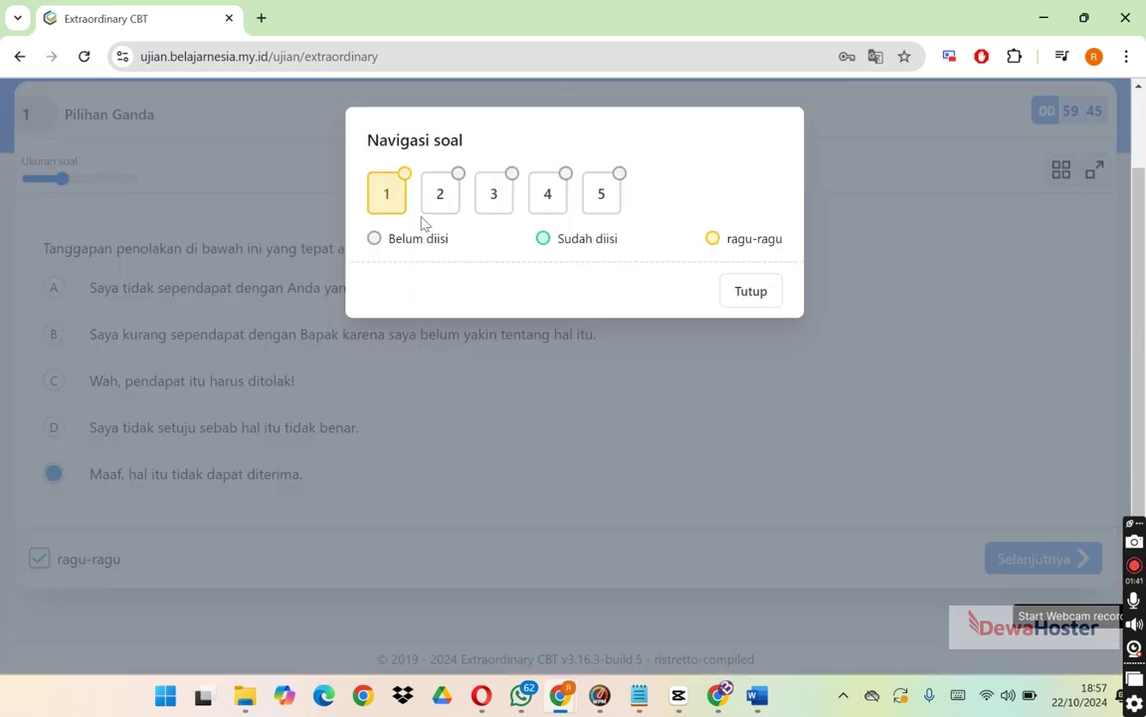
{"action": "left_click", "coordinate": [753, 292]}
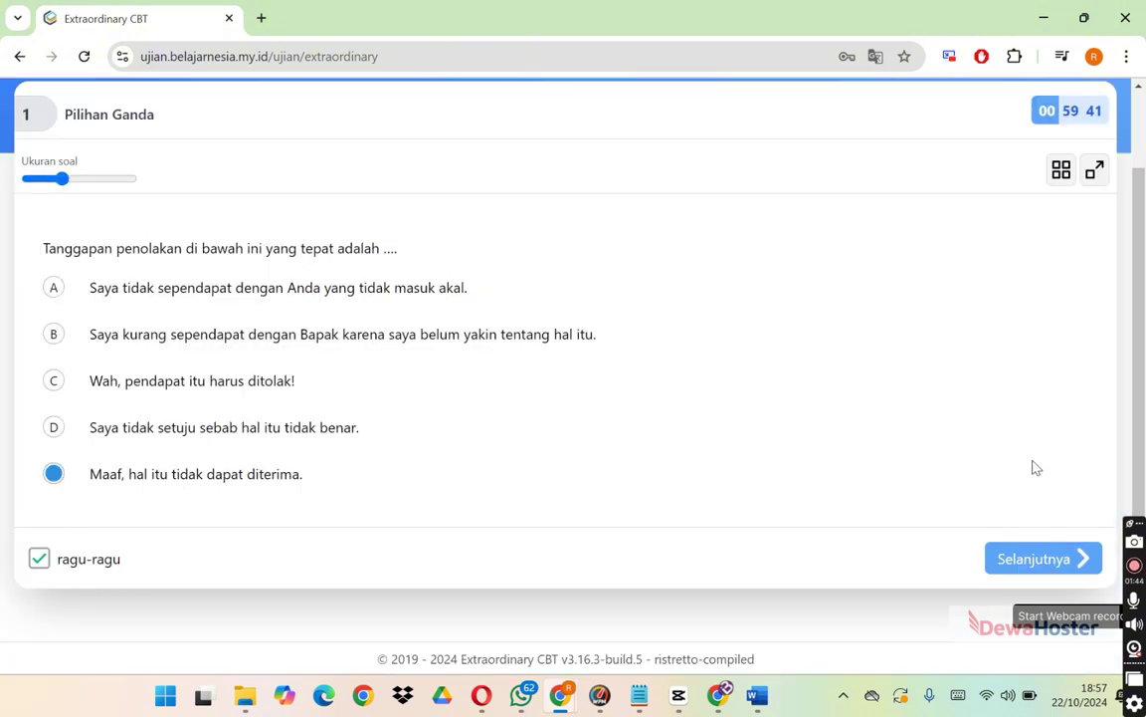
Answer question 2 'Students' gathering', question 3 'benar', and question 4 with picture A.
{"action": "left_click", "coordinate": [1026, 567]}
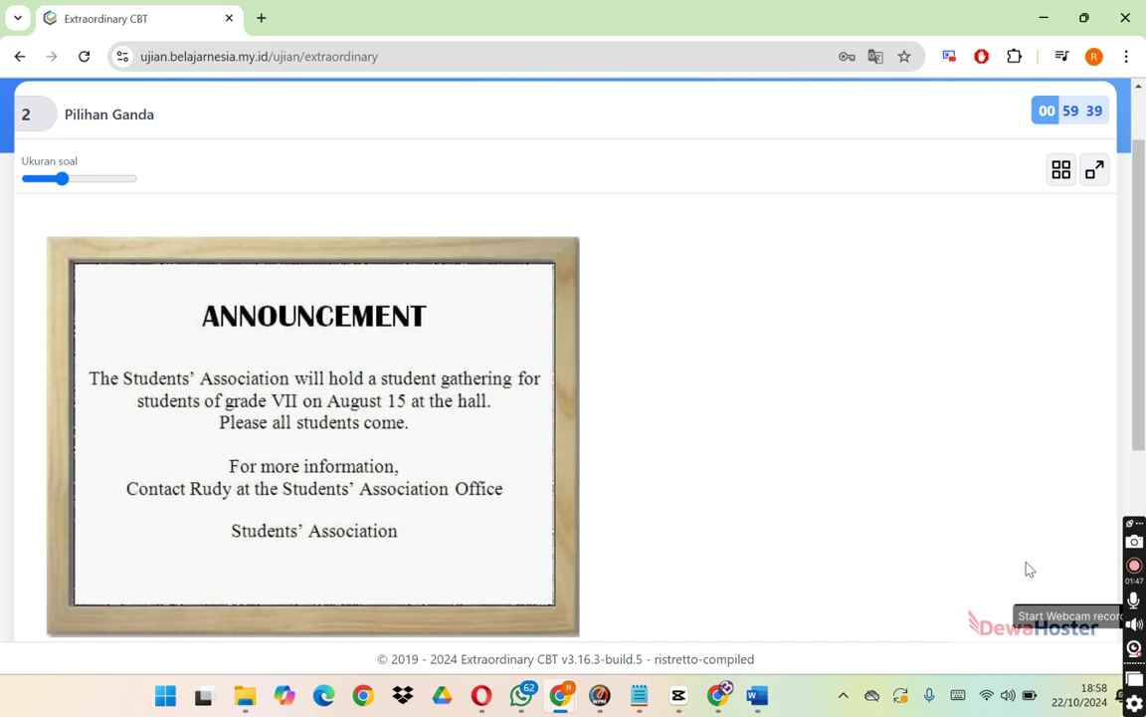
{"action": "right_click", "coordinate": [1124, 414]}
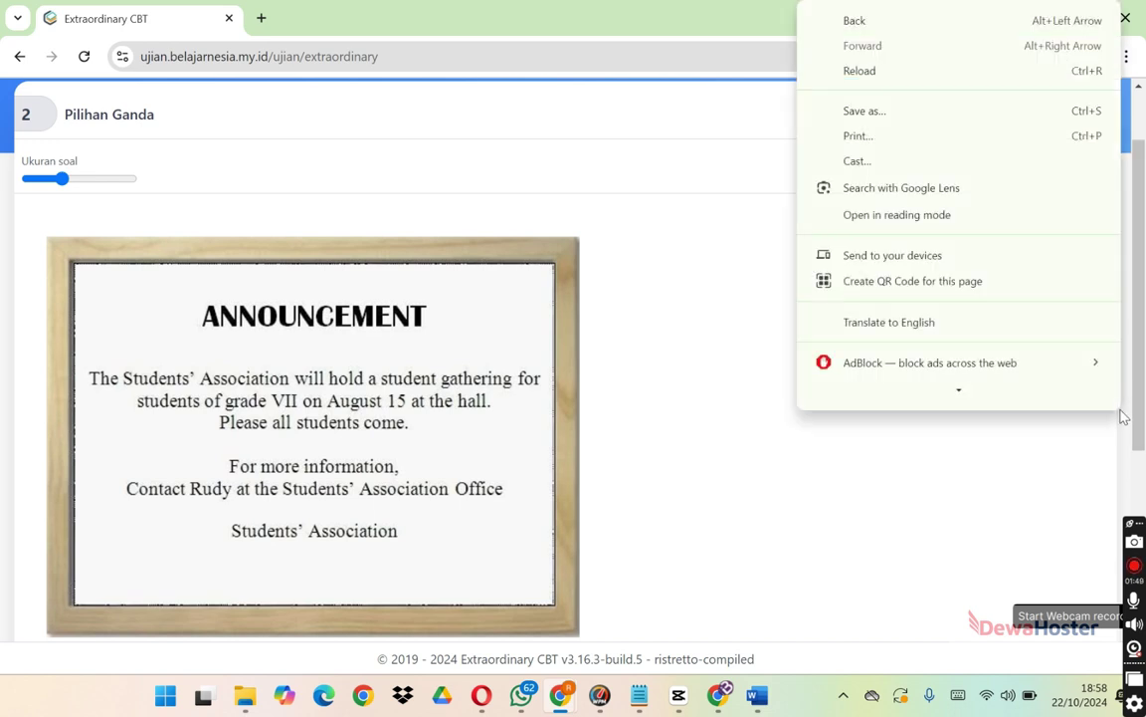
{"action": "left_click", "coordinate": [1020, 508]}
{"action": "scroll", "coordinate": [1055, 547], "scroll_direction": "down", "scroll_amount": 3}
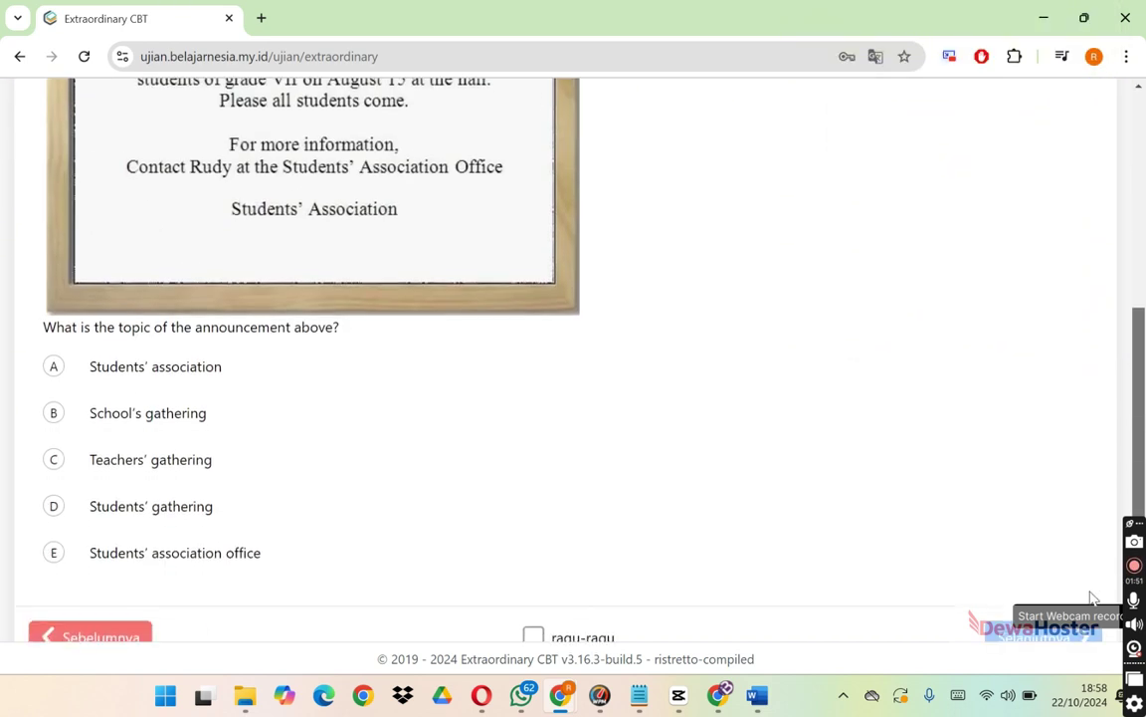
{"action": "left_click", "coordinate": [54, 507]}
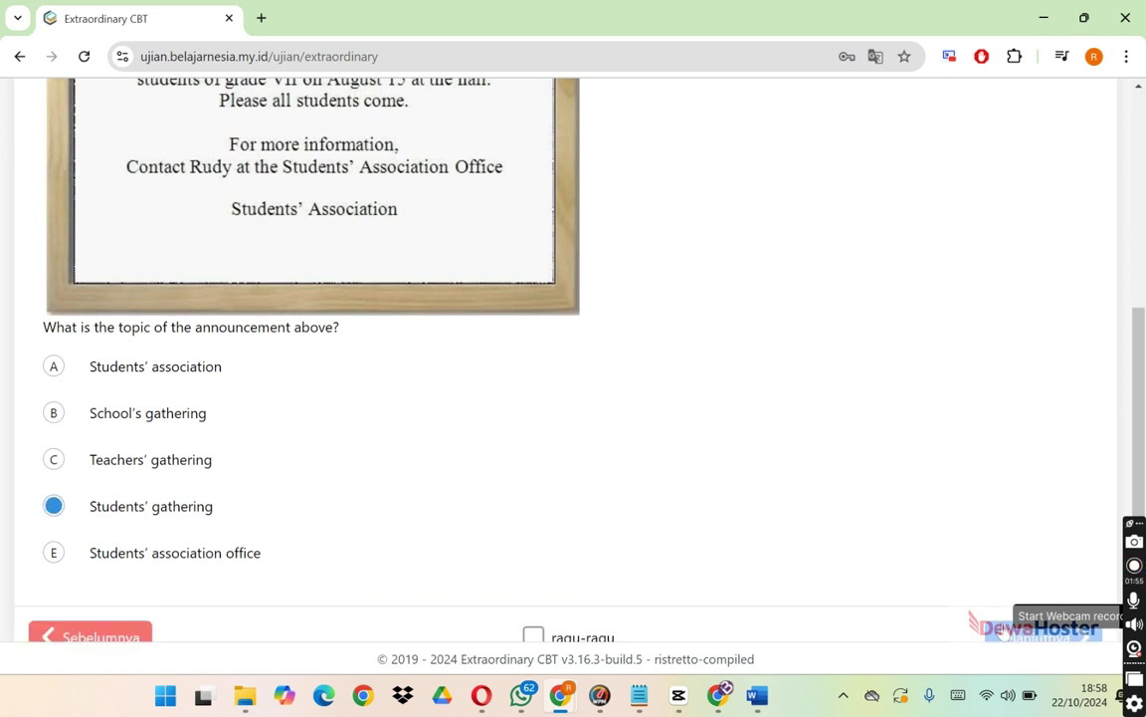
{"action": "left_click", "coordinate": [1005, 633]}
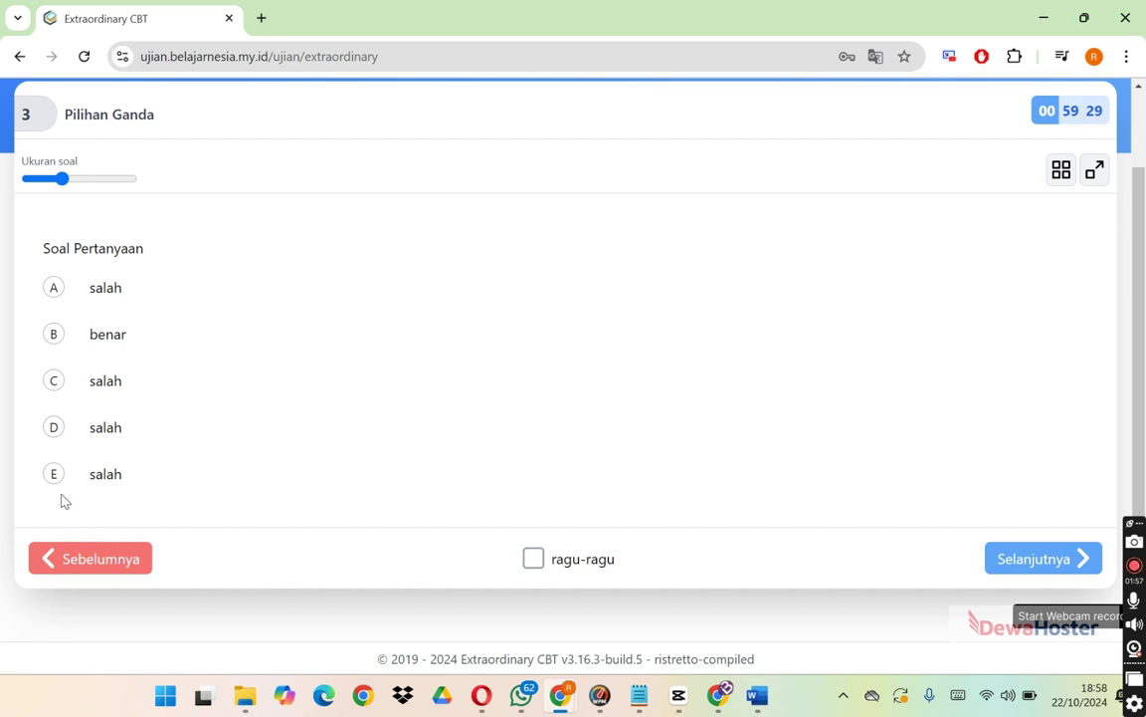
{"action": "left_click", "coordinate": [51, 339]}
{"action": "left_click", "coordinate": [1063, 560]}
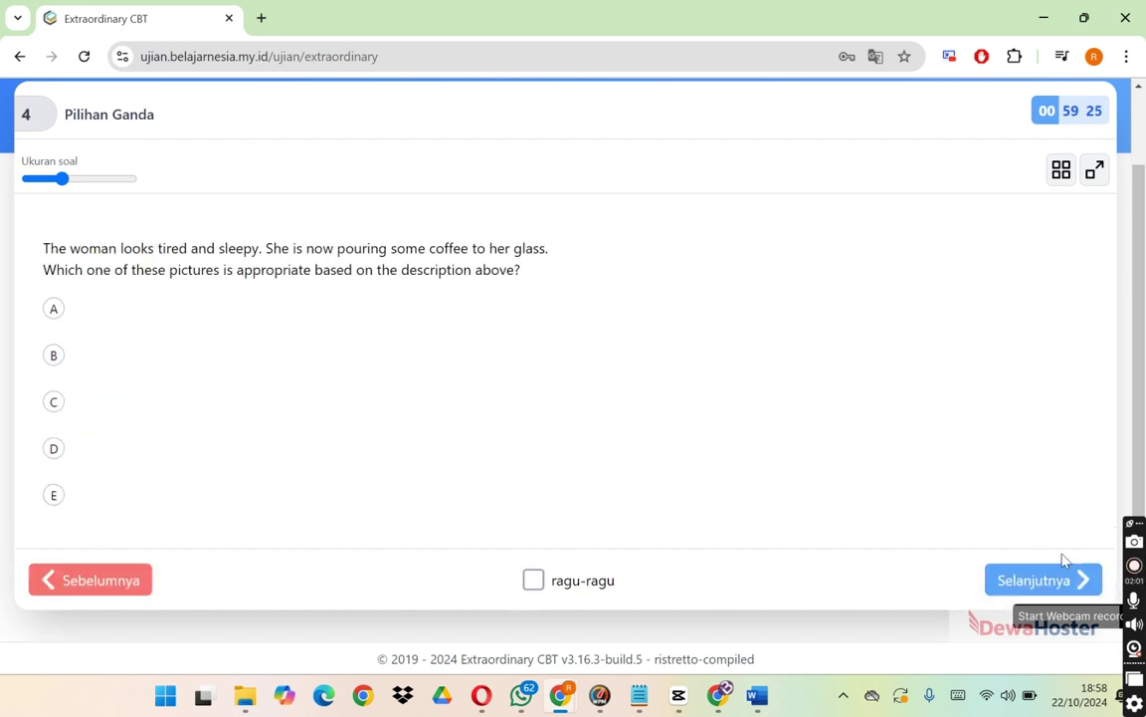
{"action": "left_click", "coordinate": [55, 310]}
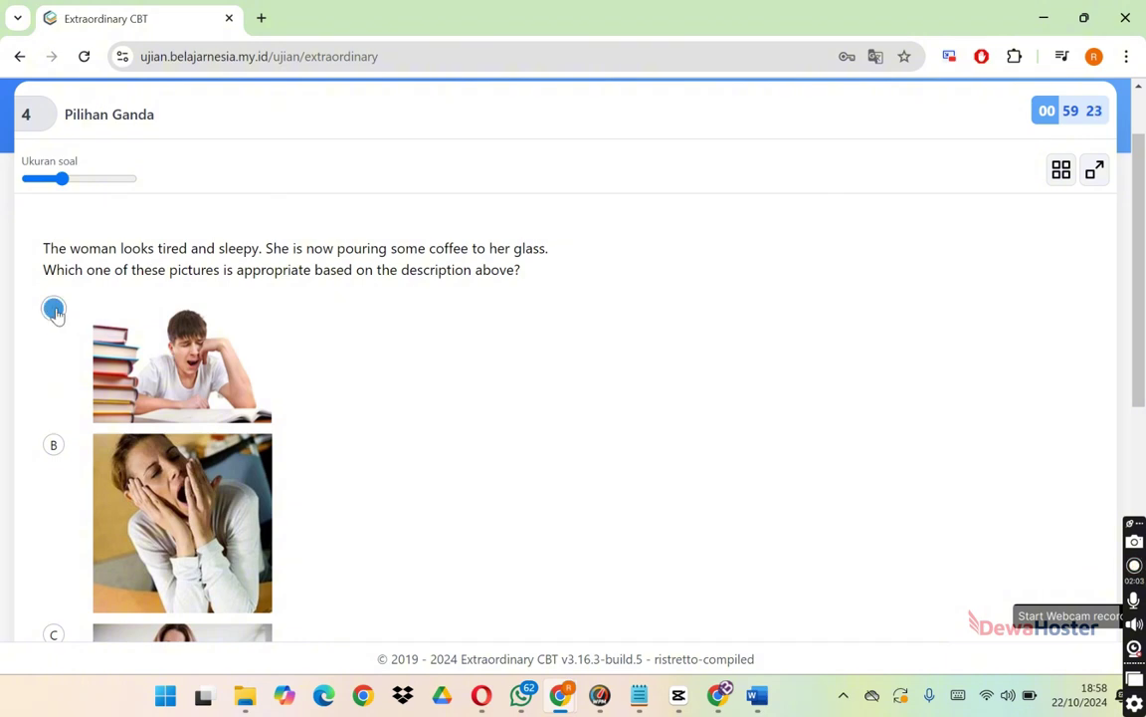
{"action": "scroll", "coordinate": [1141, 343], "scroll_direction": "down", "scroll_amount": 2}
{"action": "scroll", "coordinate": [1141, 343], "scroll_direction": "down", "scroll_amount": 4}
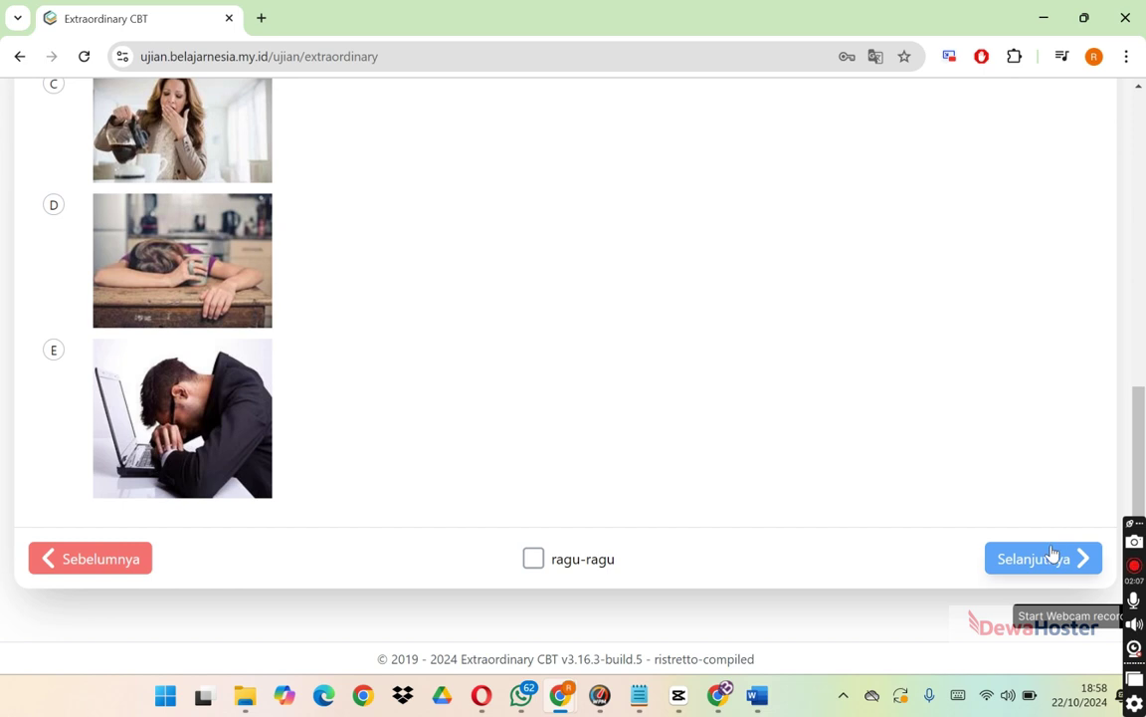
{"action": "left_click", "coordinate": [1052, 555]}
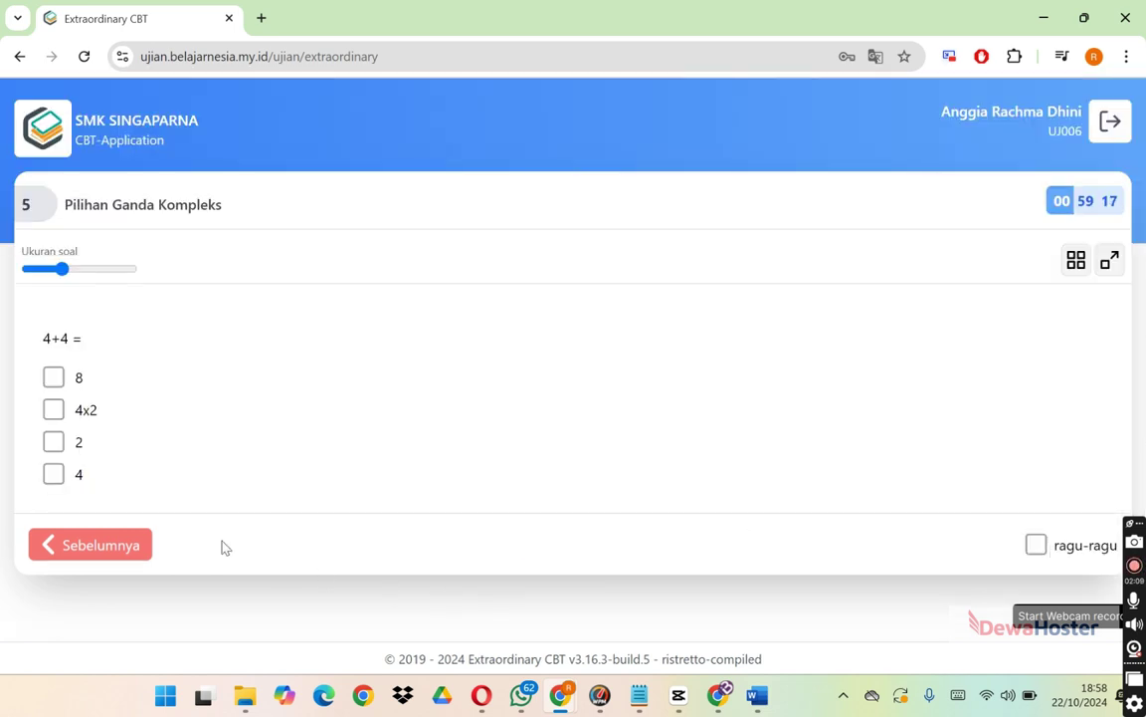
Tick both 8 and 4x2 for question 5 and dismiss the doubtful-answer warning.
{"action": "left_click", "coordinate": [54, 379]}
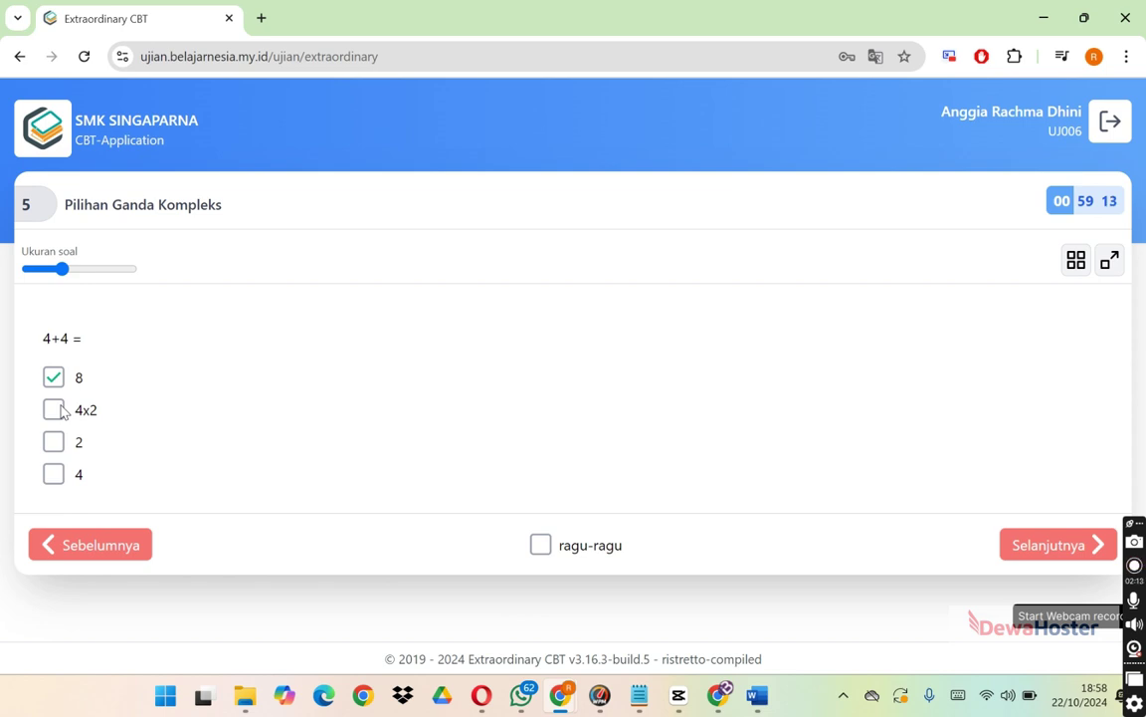
{"action": "left_click", "coordinate": [55, 412]}
{"action": "left_click", "coordinate": [1072, 539]}
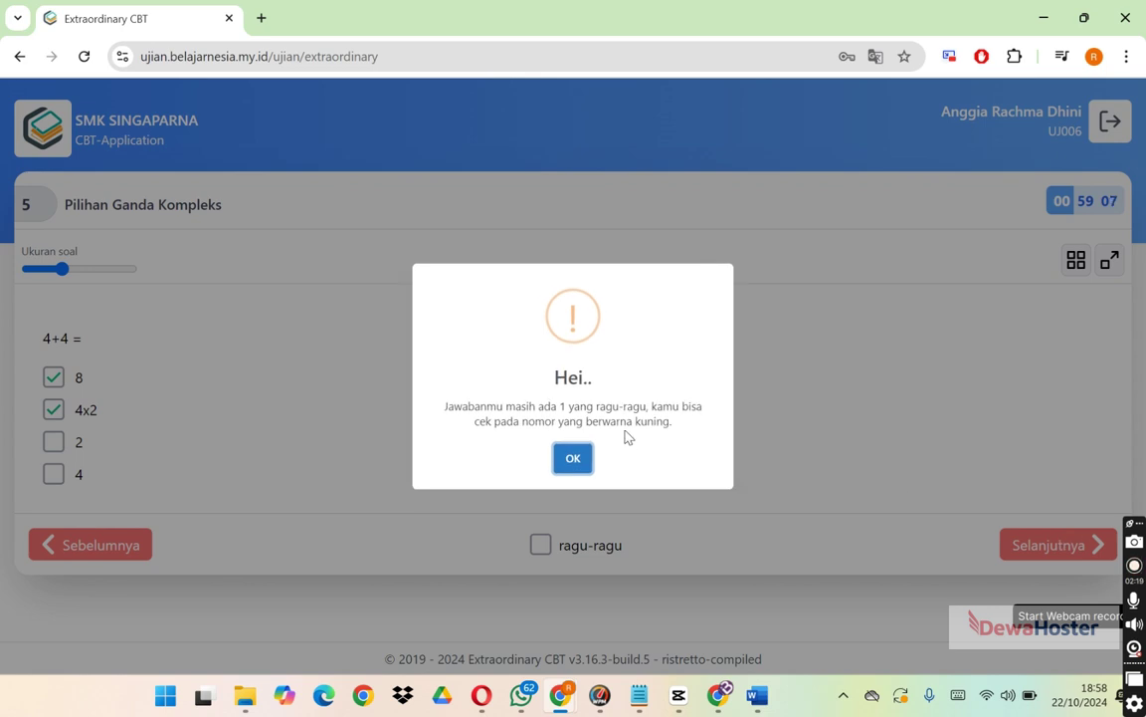
{"action": "left_click", "coordinate": [580, 459]}
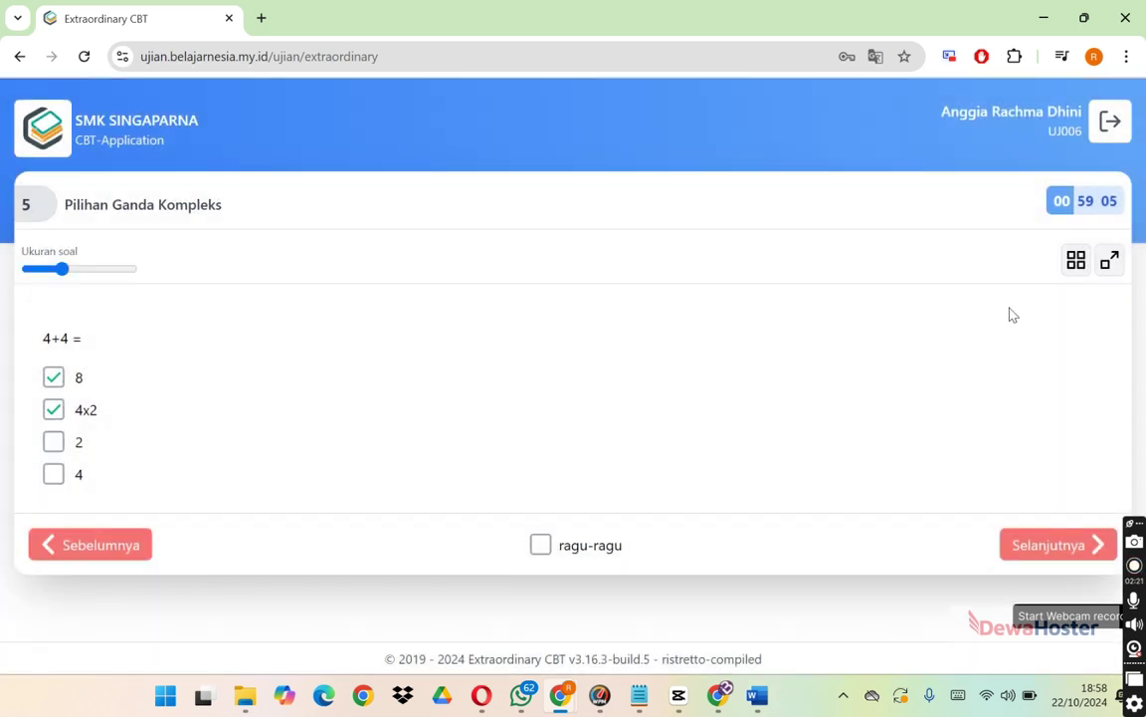
Return to question 1 via the question overview and remove its doubtful mark.
{"action": "right_click", "coordinate": [1078, 267]}
{"action": "left_click", "coordinate": [1079, 267]}
{"action": "left_click", "coordinate": [1077, 264]}
{"action": "left_click", "coordinate": [393, 197]}
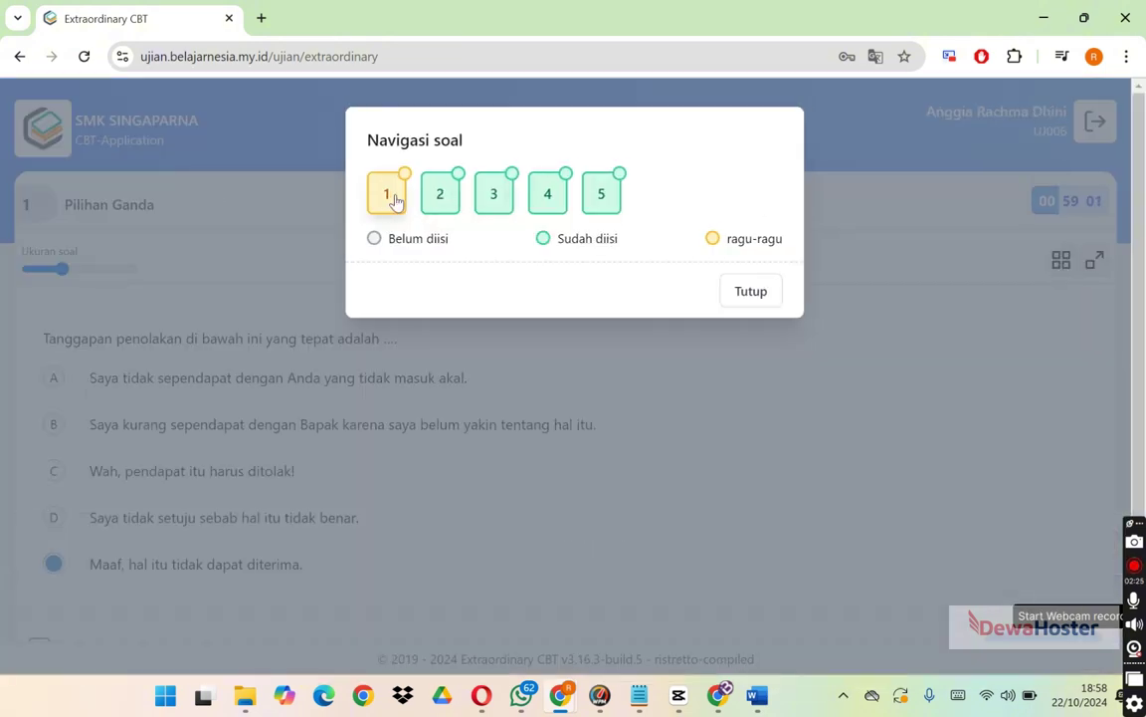
{"action": "left_click", "coordinate": [749, 291]}
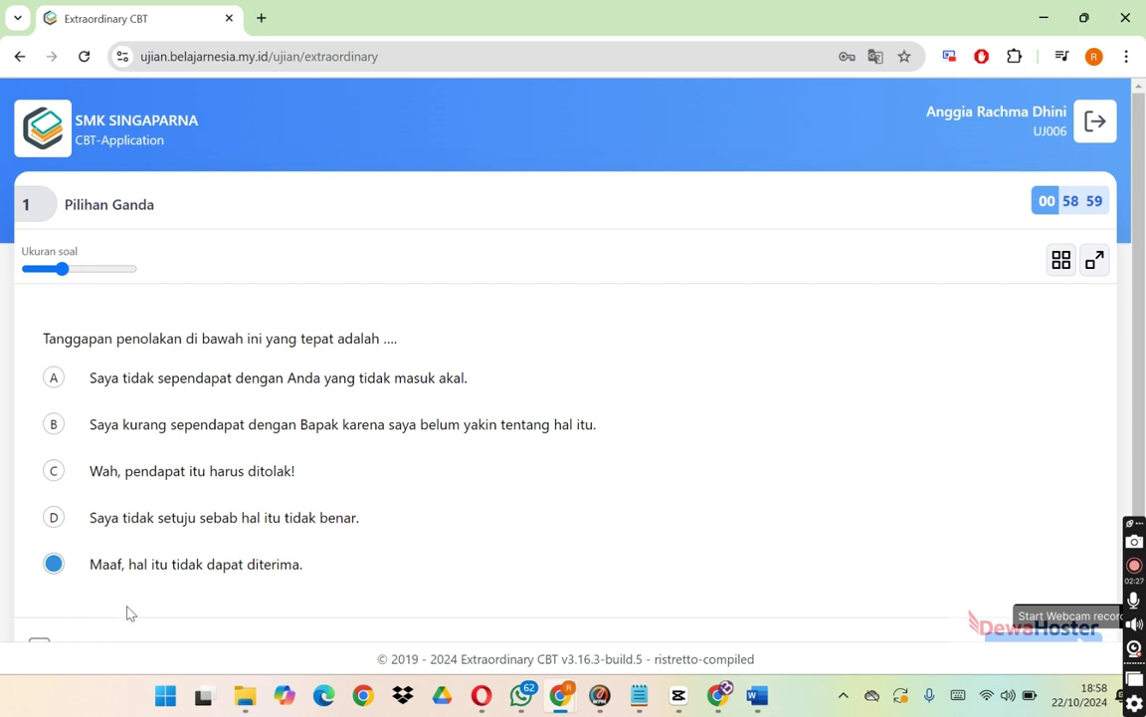
{"action": "scroll", "coordinate": [1135, 508], "scroll_direction": "down", "scroll_amount": 2}
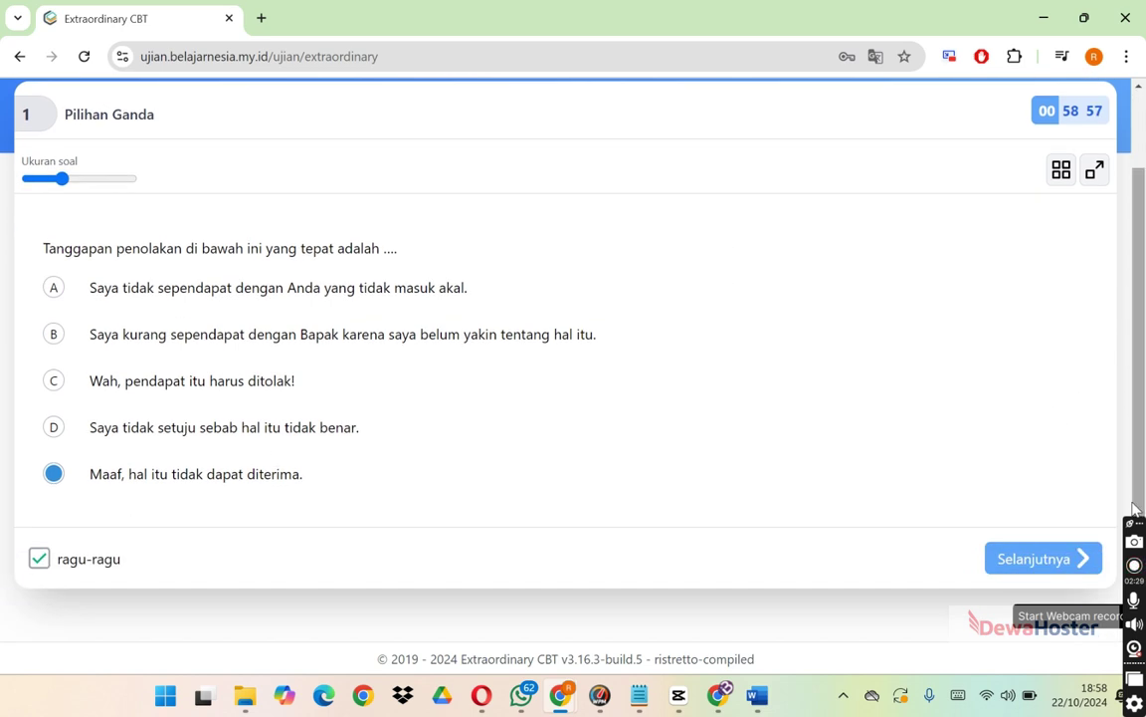
{"action": "left_click", "coordinate": [40, 558]}
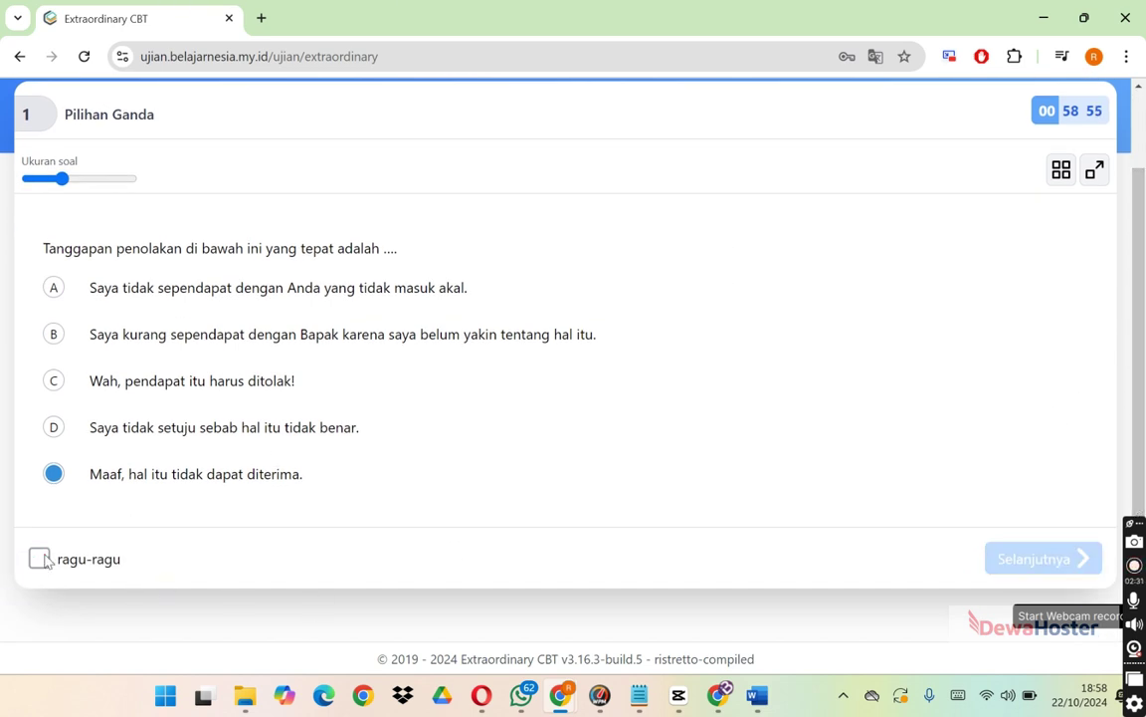
Step through questions 2 and 3, then jump to question 5 from the overview.
{"action": "left_click", "coordinate": [1025, 560]}
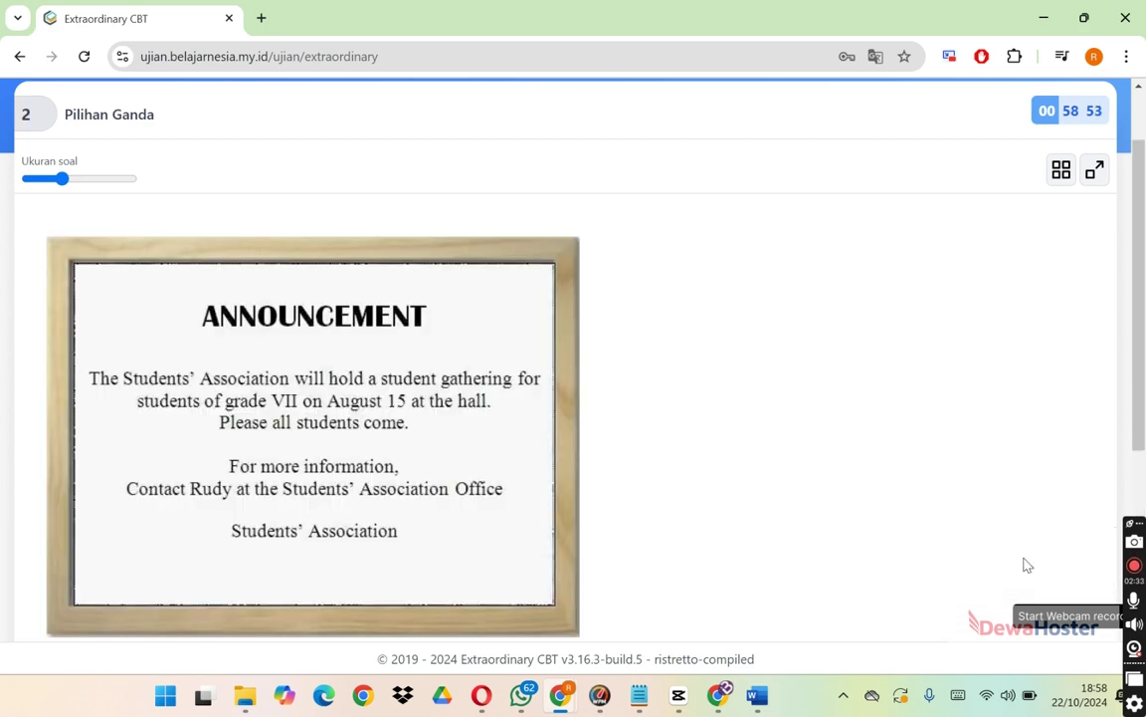
{"action": "scroll", "coordinate": [1113, 581], "scroll_direction": "down", "scroll_amount": 4}
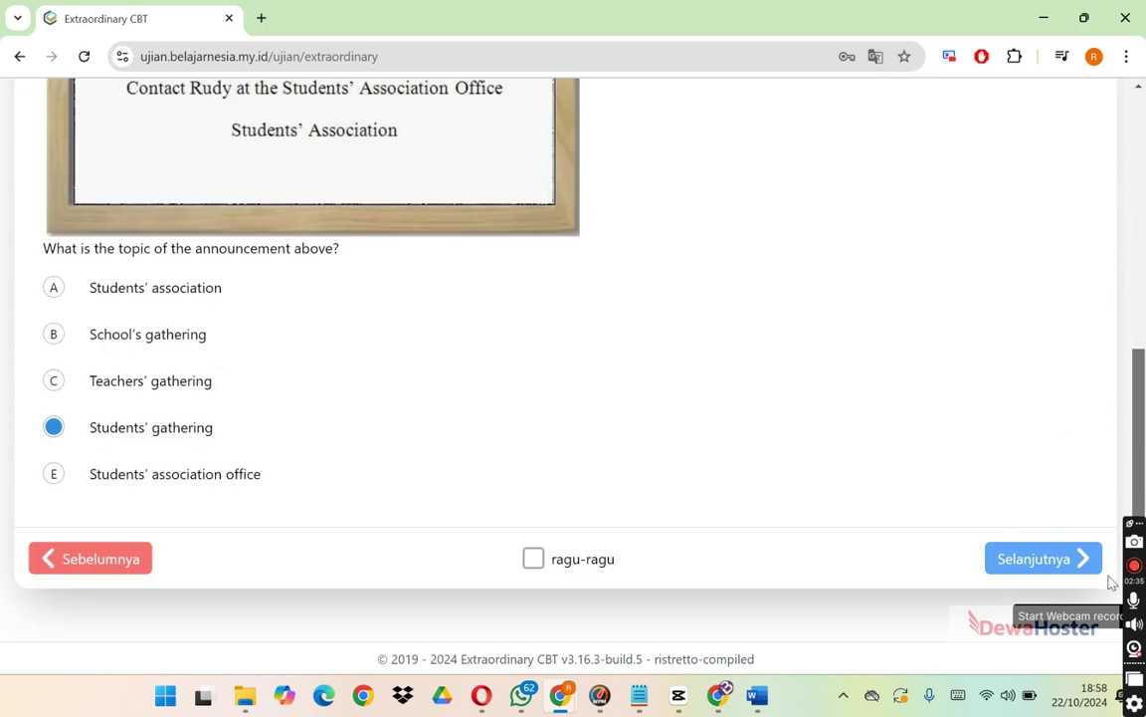
{"action": "left_click", "coordinate": [1070, 557]}
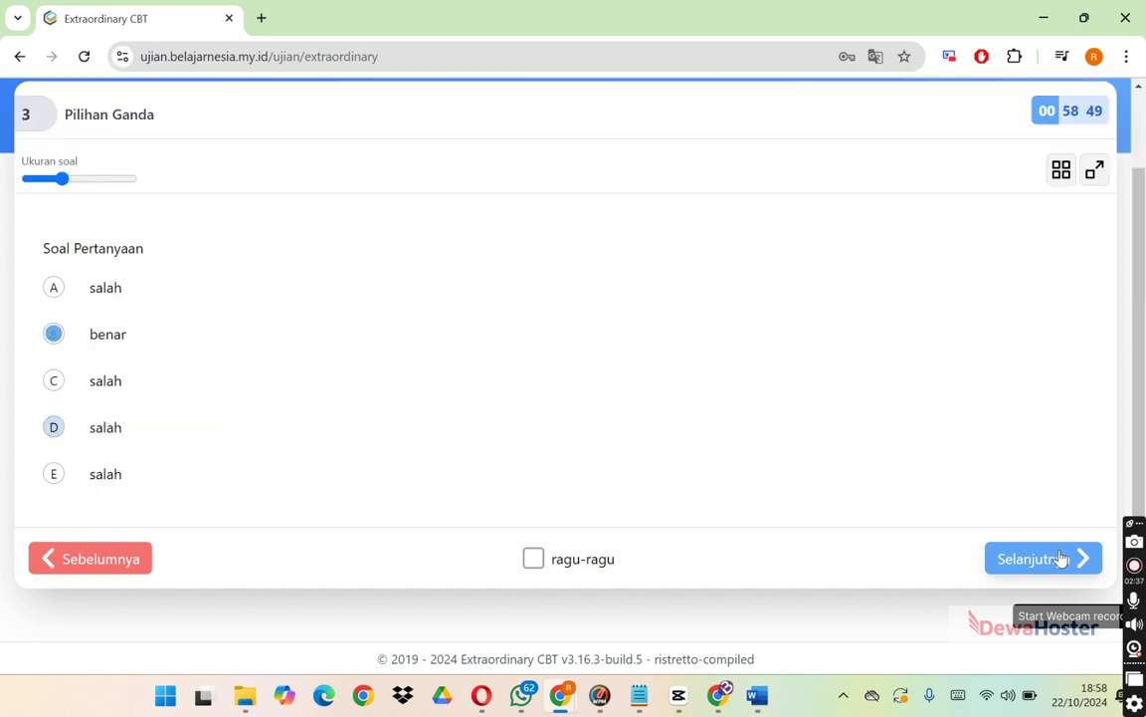
{"action": "left_click", "coordinate": [1061, 169]}
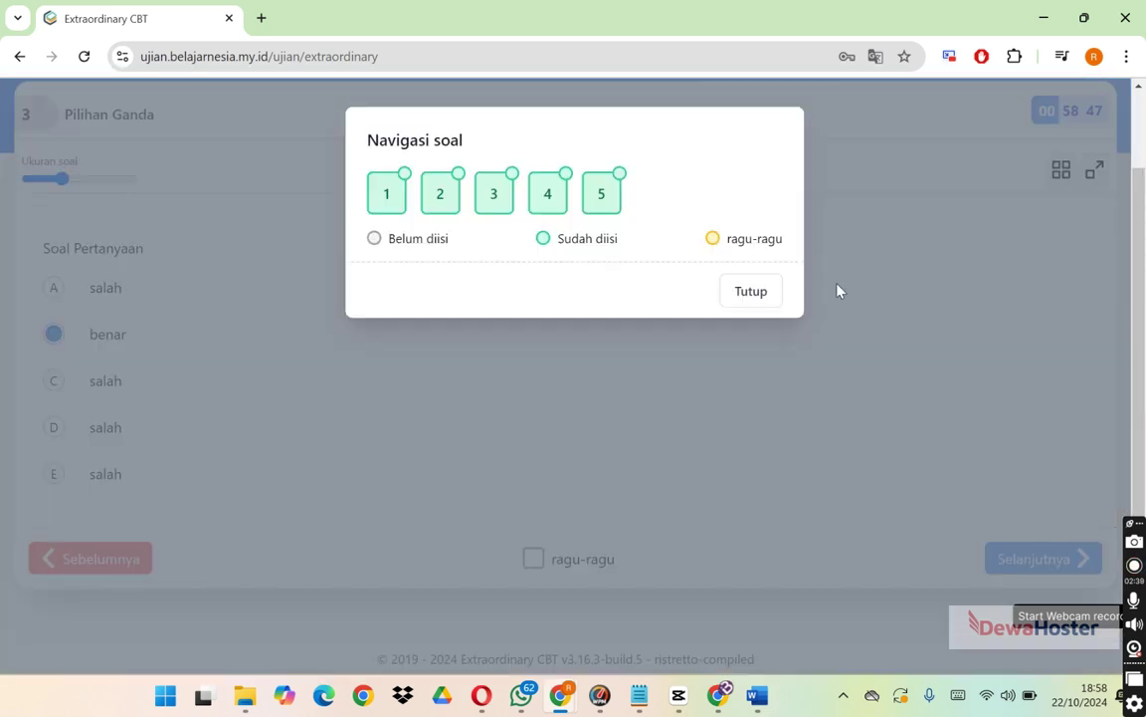
{"action": "left_click", "coordinate": [601, 204]}
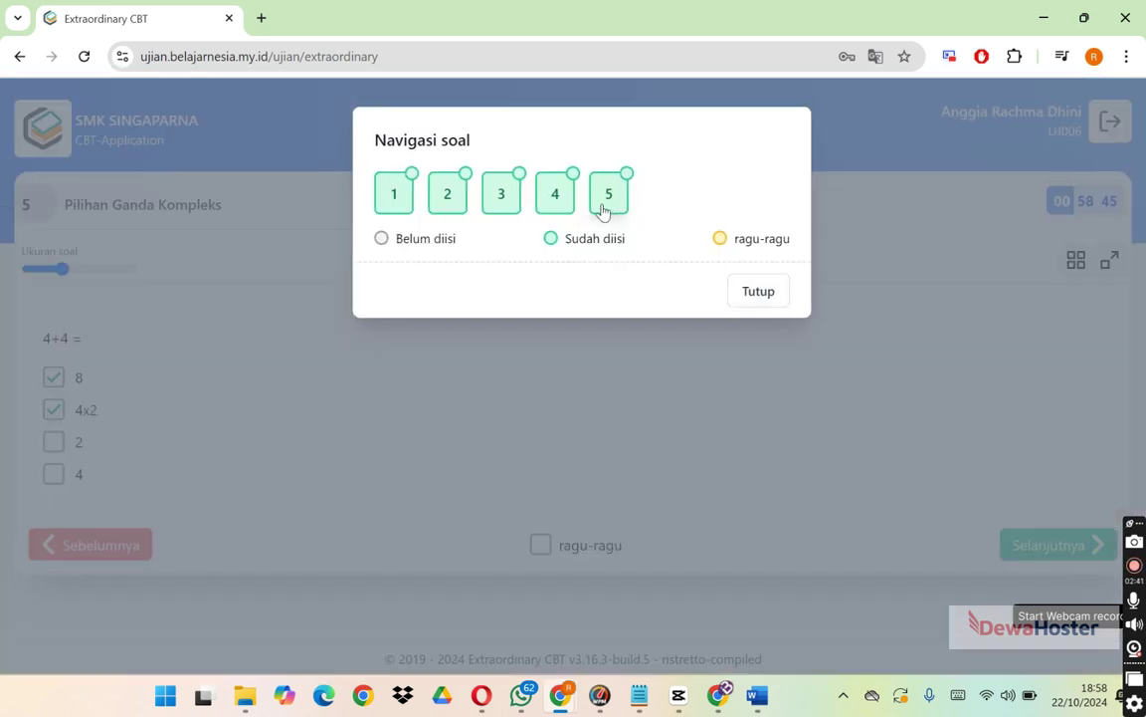
{"action": "left_click", "coordinate": [759, 292]}
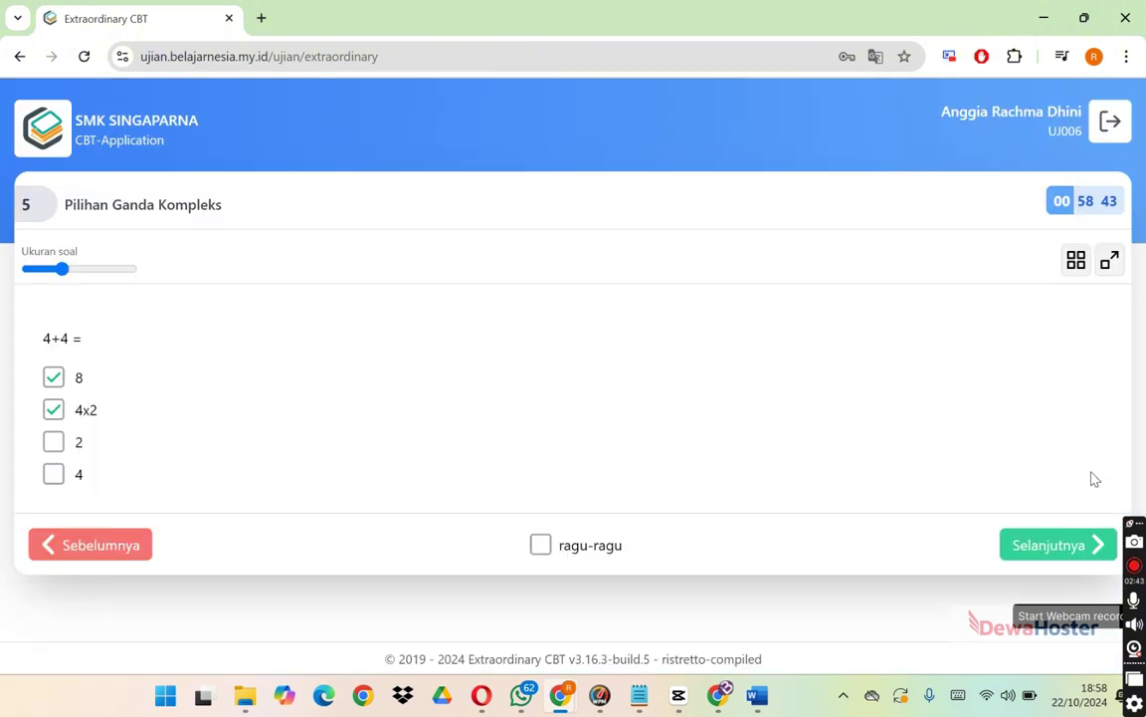
Try to end the exam after confirming answers, then dismiss the 30-minute minimum-time error.
{"action": "left_click", "coordinate": [1049, 546]}
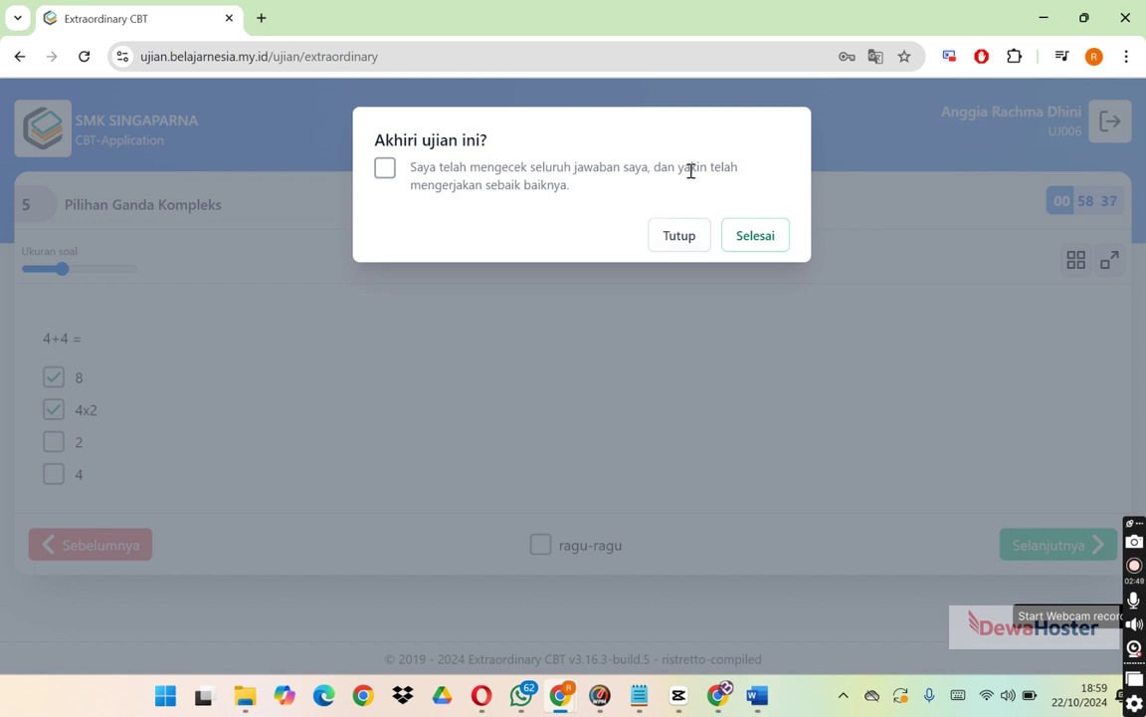
{"action": "left_click", "coordinate": [385, 167]}
{"action": "left_click", "coordinate": [749, 241]}
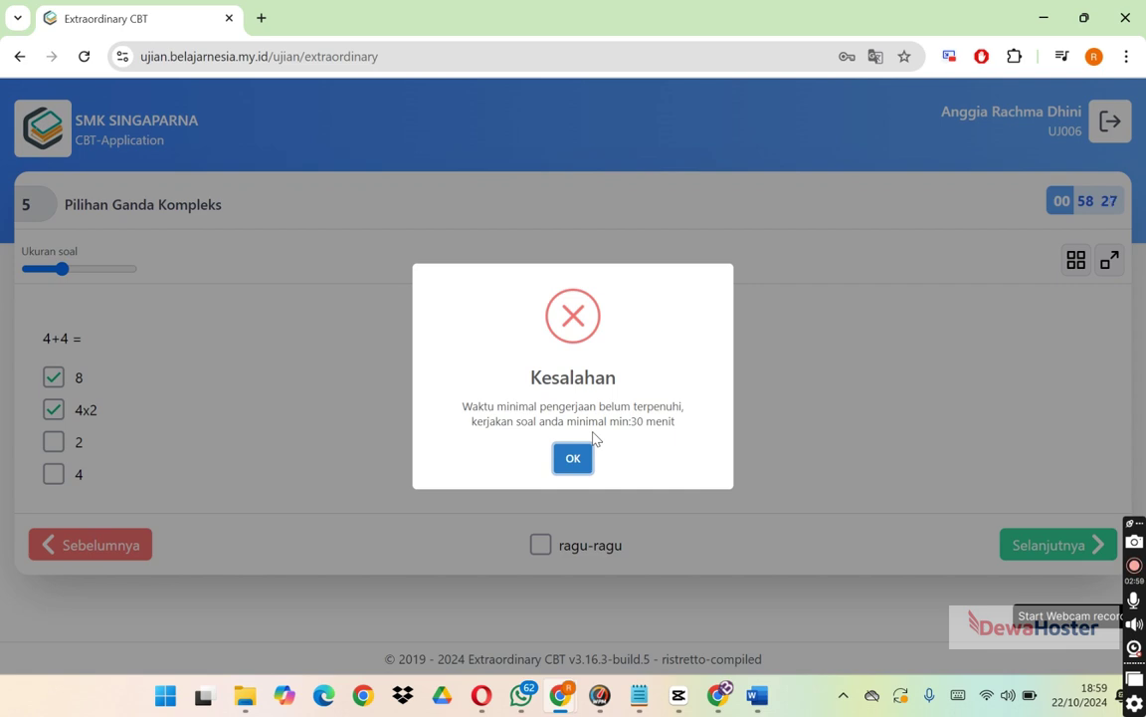
{"action": "left_click", "coordinate": [585, 461]}
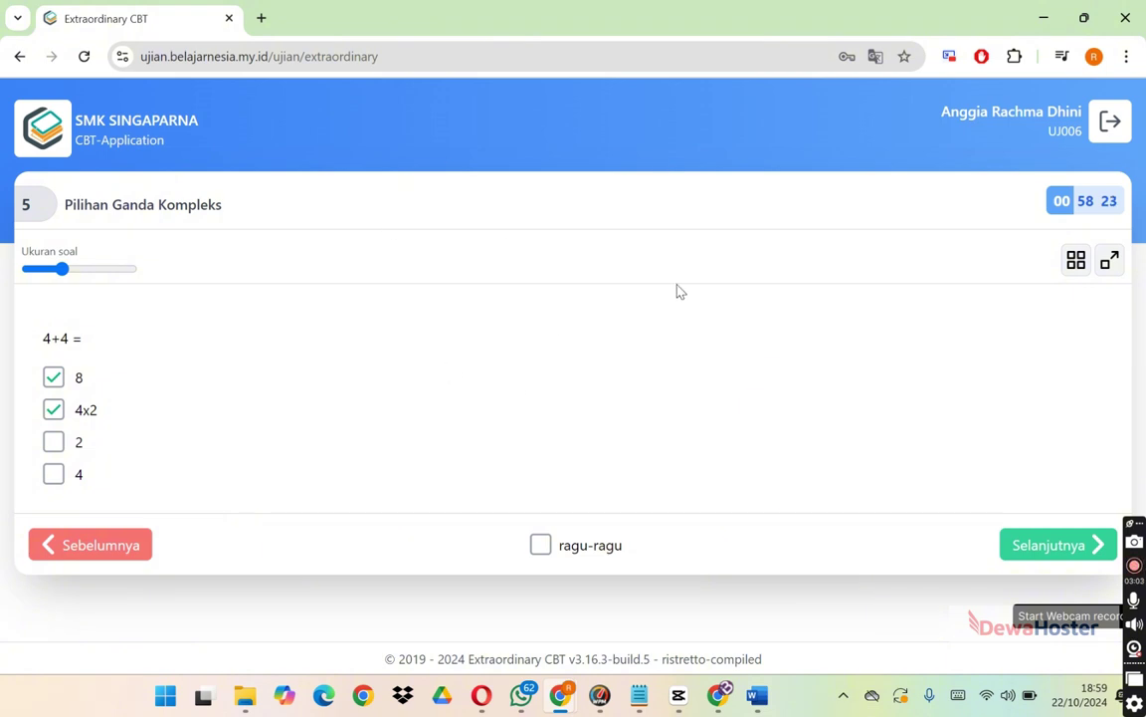
In the admin window, open the exam schedule list and edit the TENGAH SEMESTER schedule.
{"action": "left_click", "coordinate": [718, 695]}
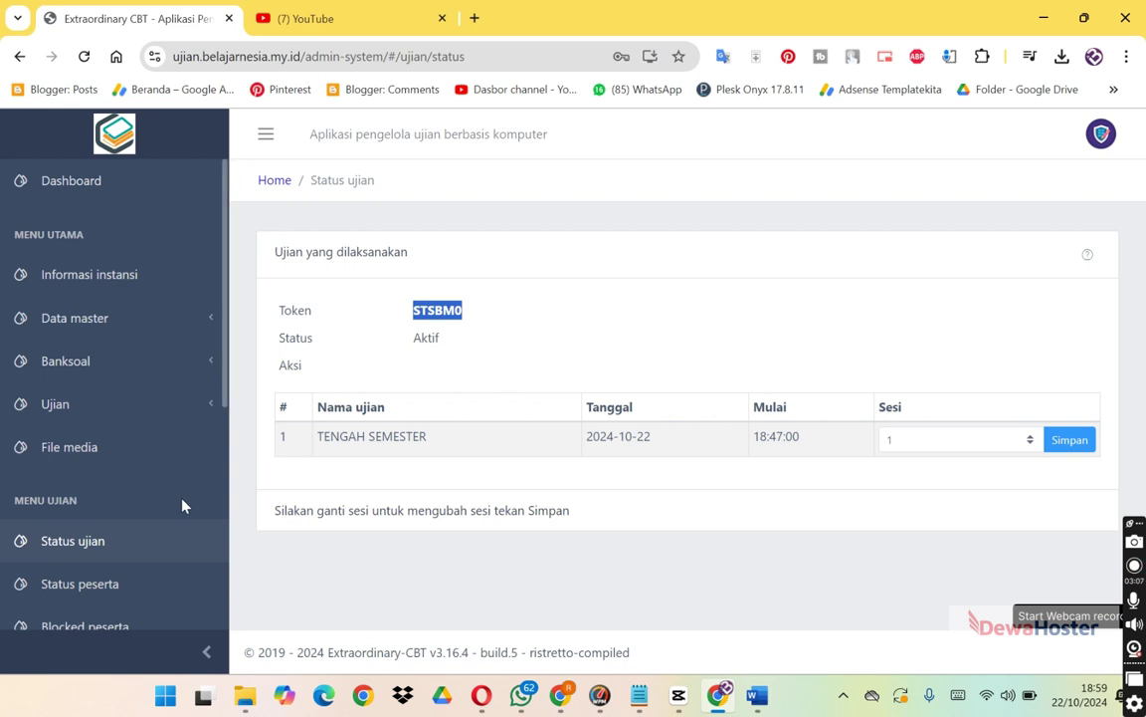
{"action": "left_click", "coordinate": [117, 424]}
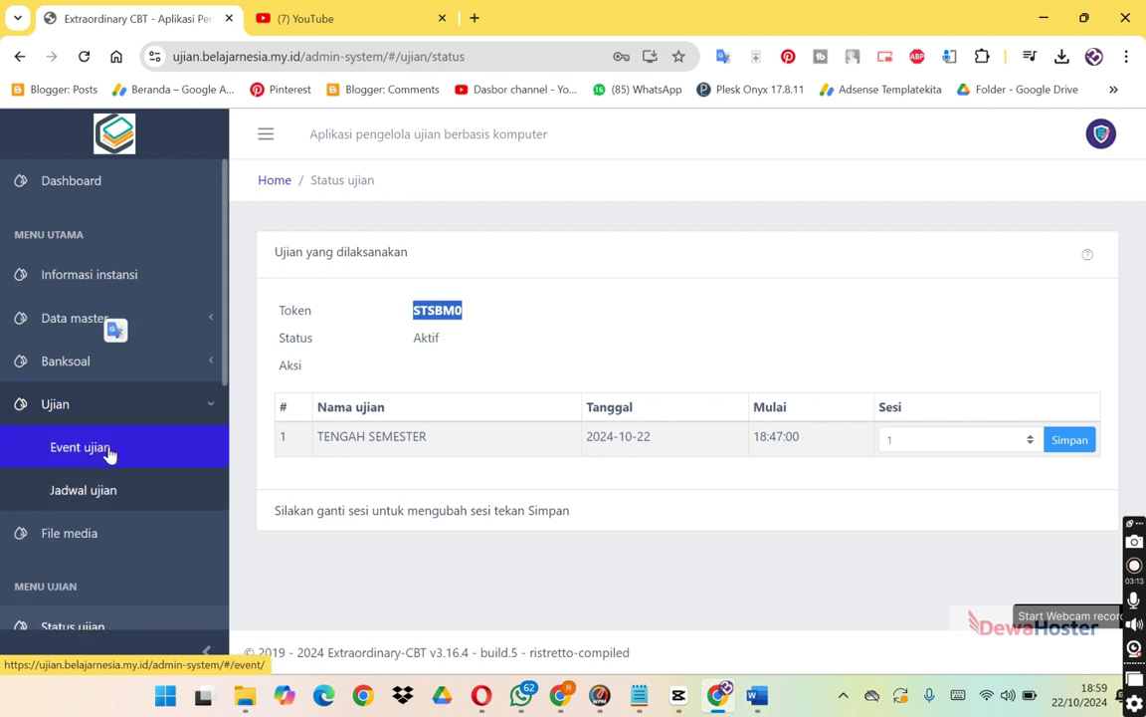
{"action": "left_click", "coordinate": [110, 453]}
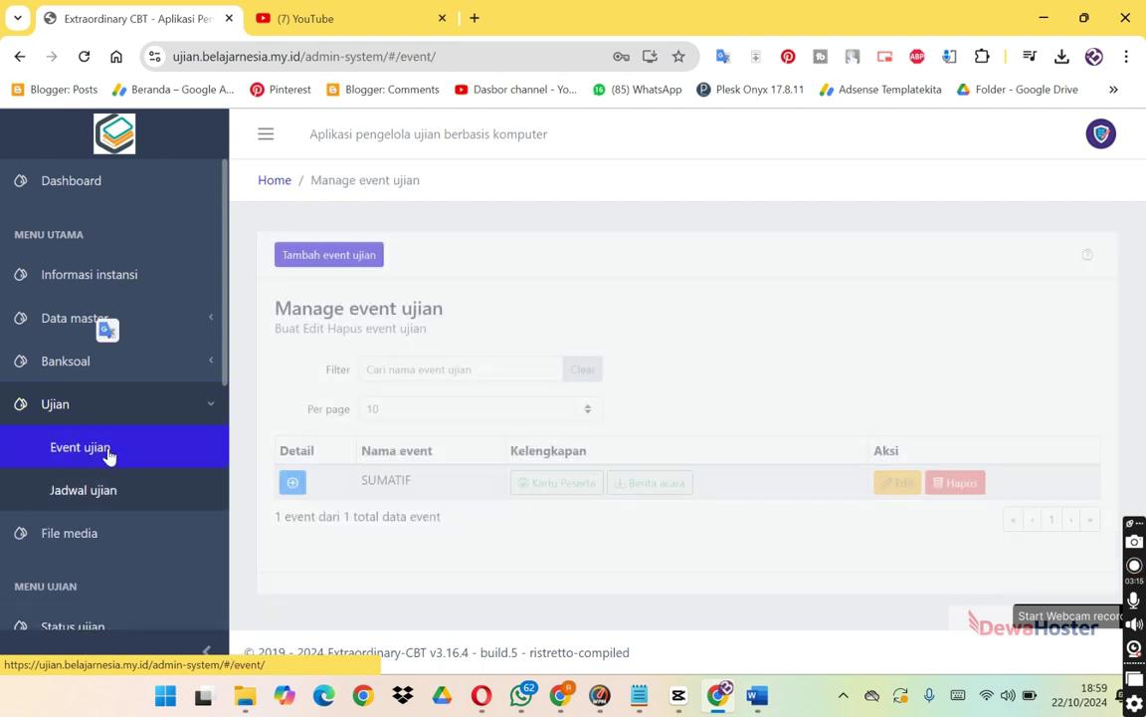
{"action": "left_click", "coordinate": [120, 488]}
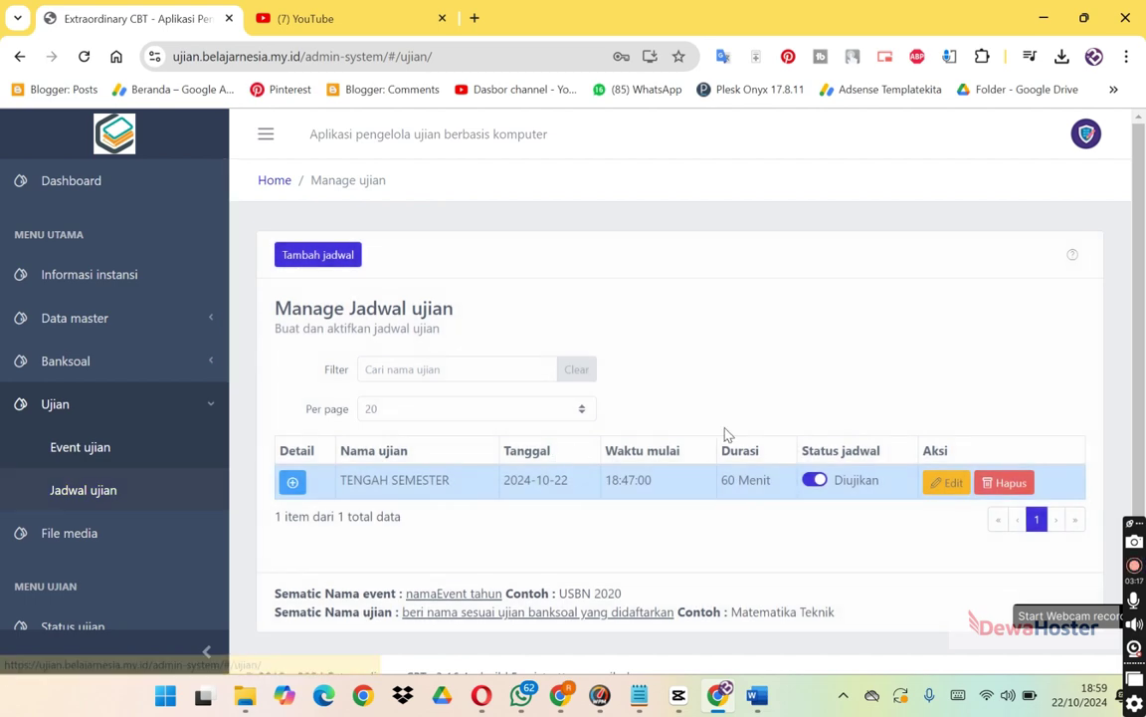
{"action": "left_click", "coordinate": [955, 492]}
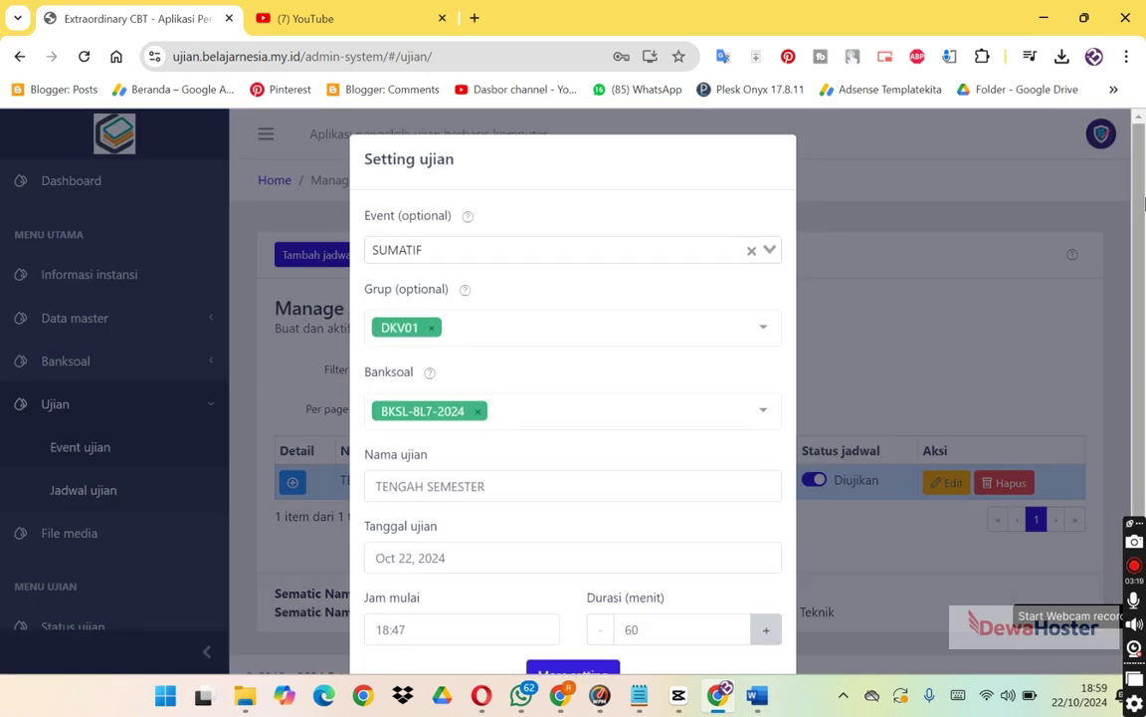
In More settings, change Minimum pengerjaan from 30 to 1 minute and save the schedule.
{"action": "scroll", "coordinate": [1142, 209], "scroll_direction": "down", "scroll_amount": 2}
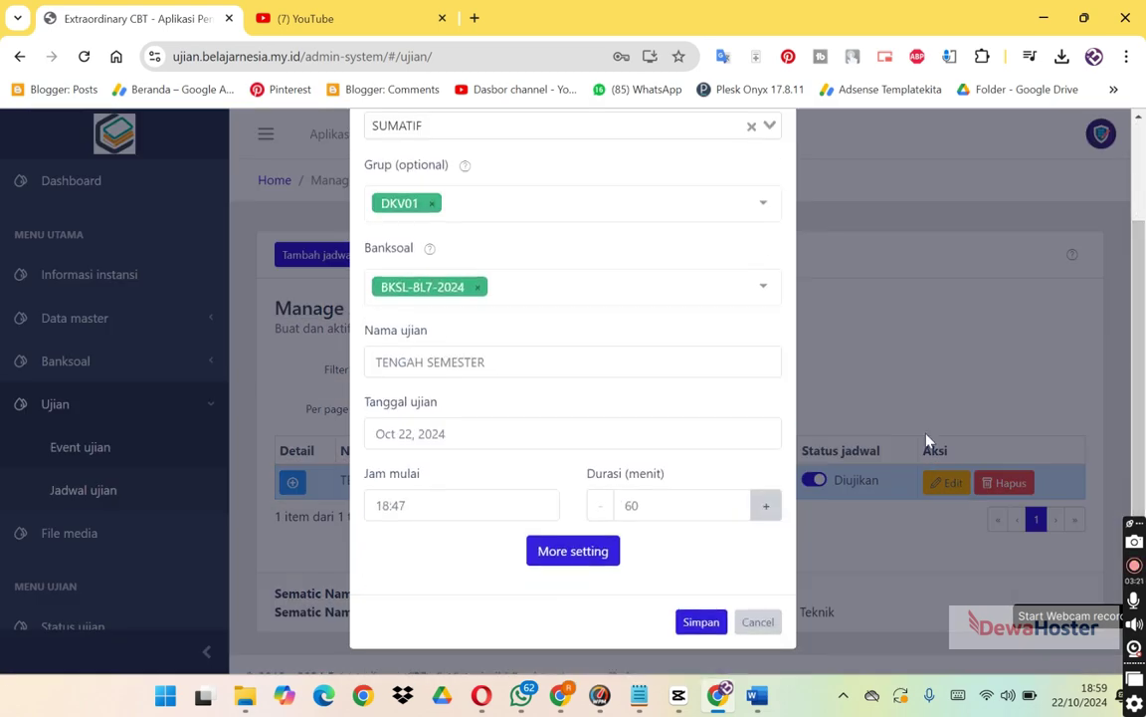
{"action": "left_click", "coordinate": [599, 560]}
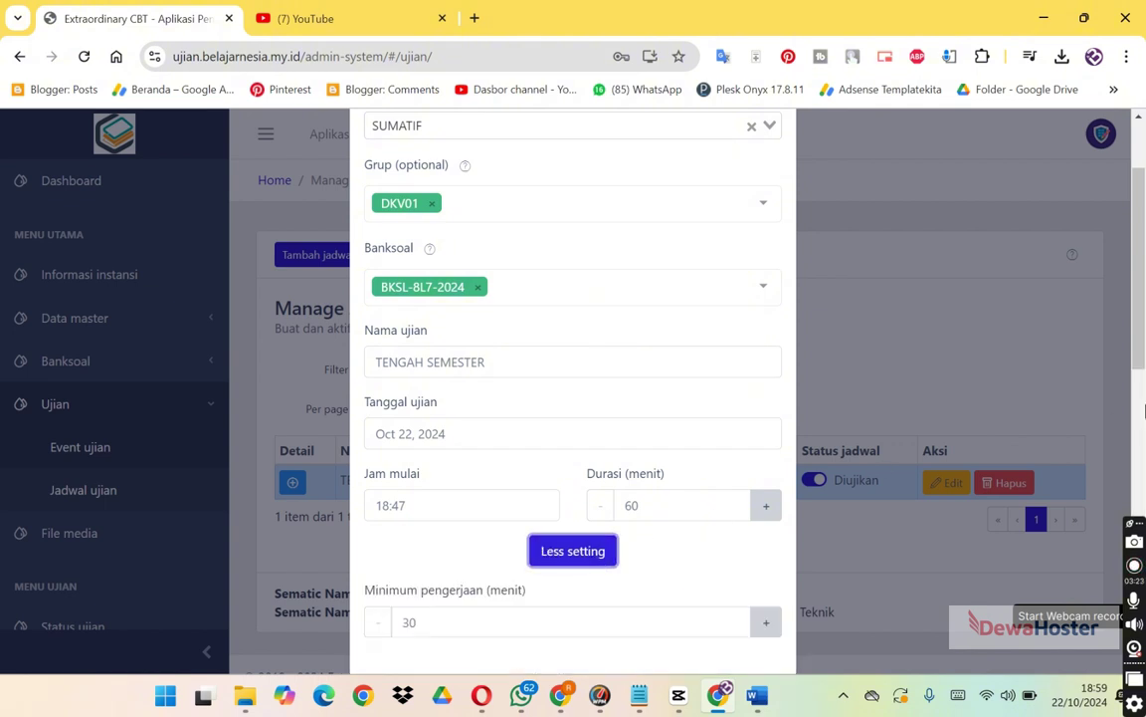
{"action": "right_click", "coordinate": [1142, 401]}
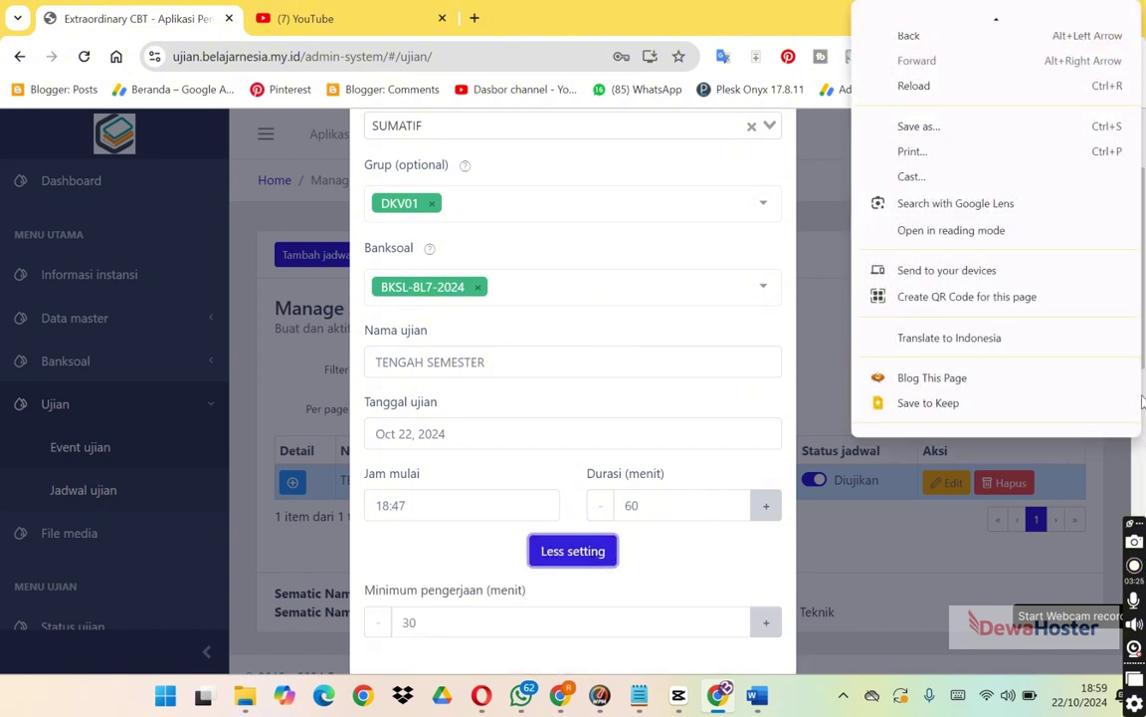
{"action": "key", "text": "Escape"}
{"action": "scroll", "coordinate": [925, 410], "scroll_direction": "down", "scroll_amount": 3}
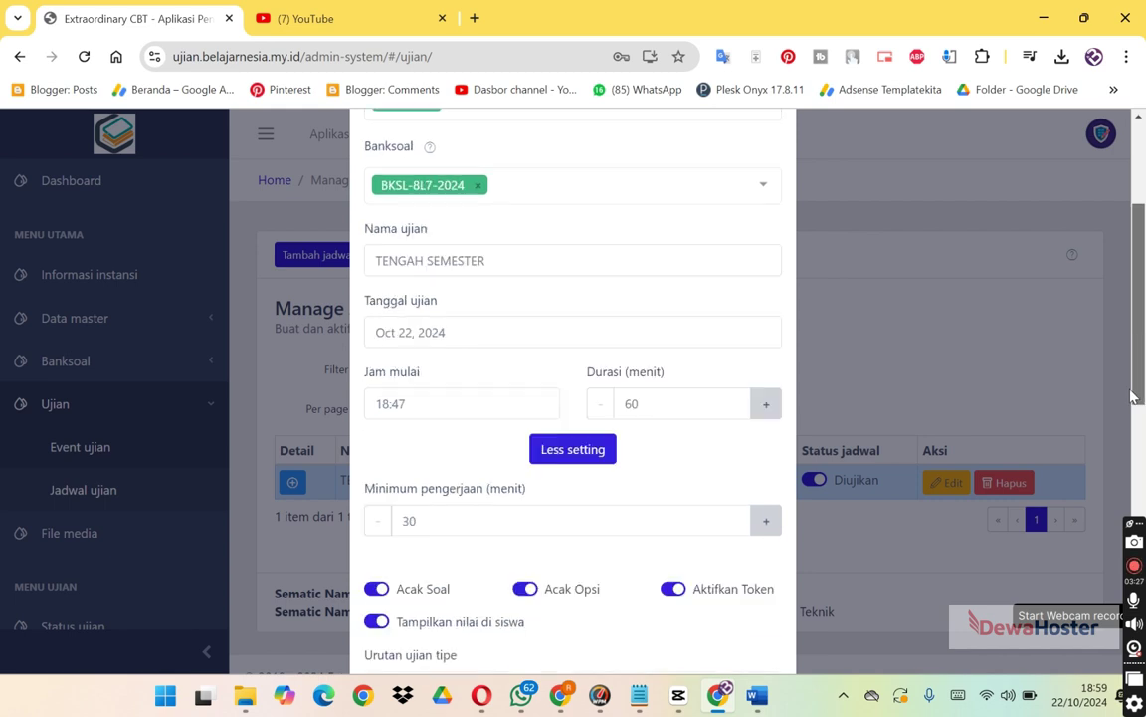
{"action": "left_click", "coordinate": [428, 423]}
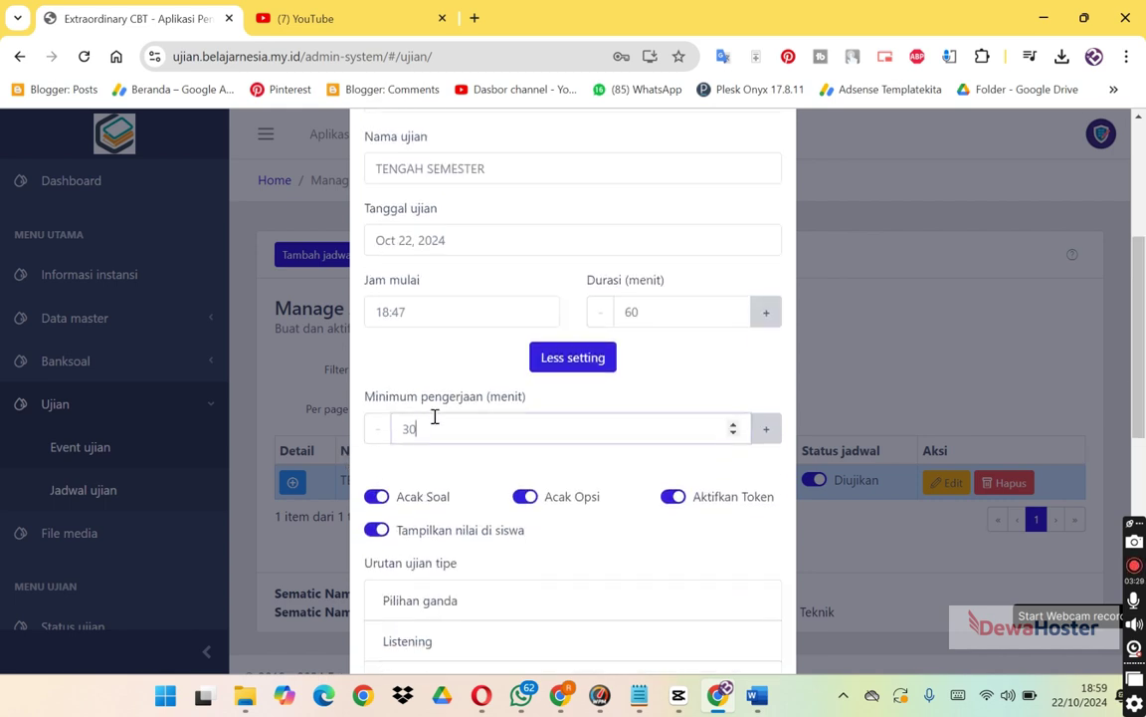
{"action": "right_click", "coordinate": [391, 430]}
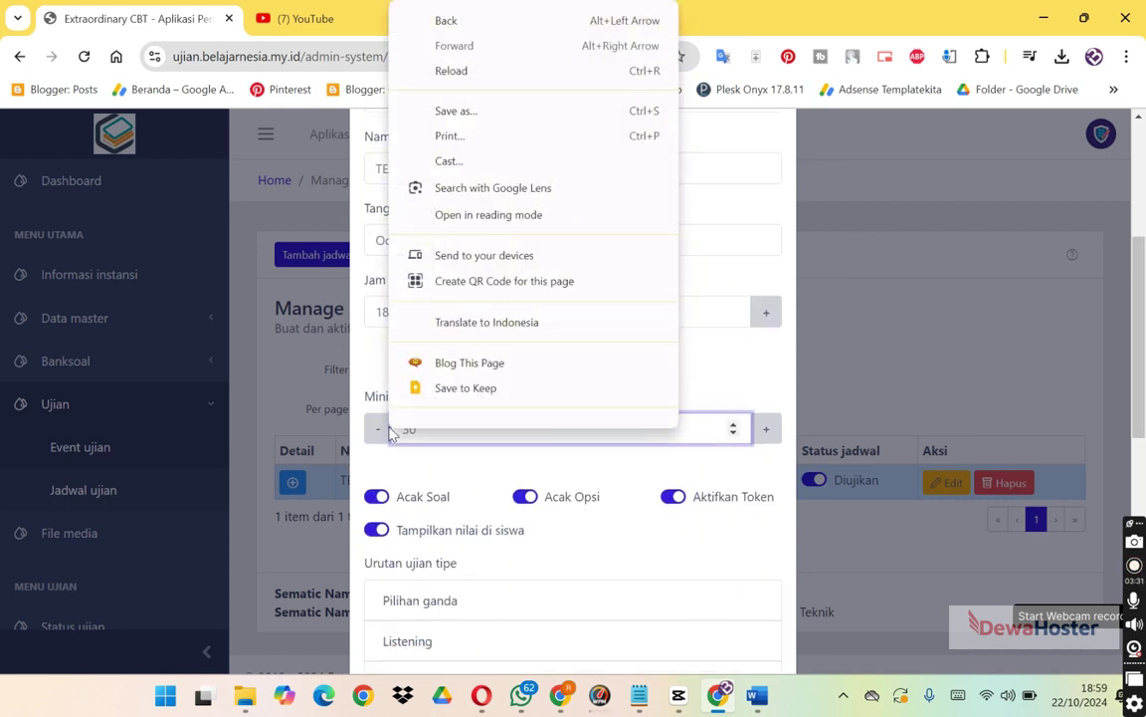
{"action": "left_click", "coordinate": [389, 432]}
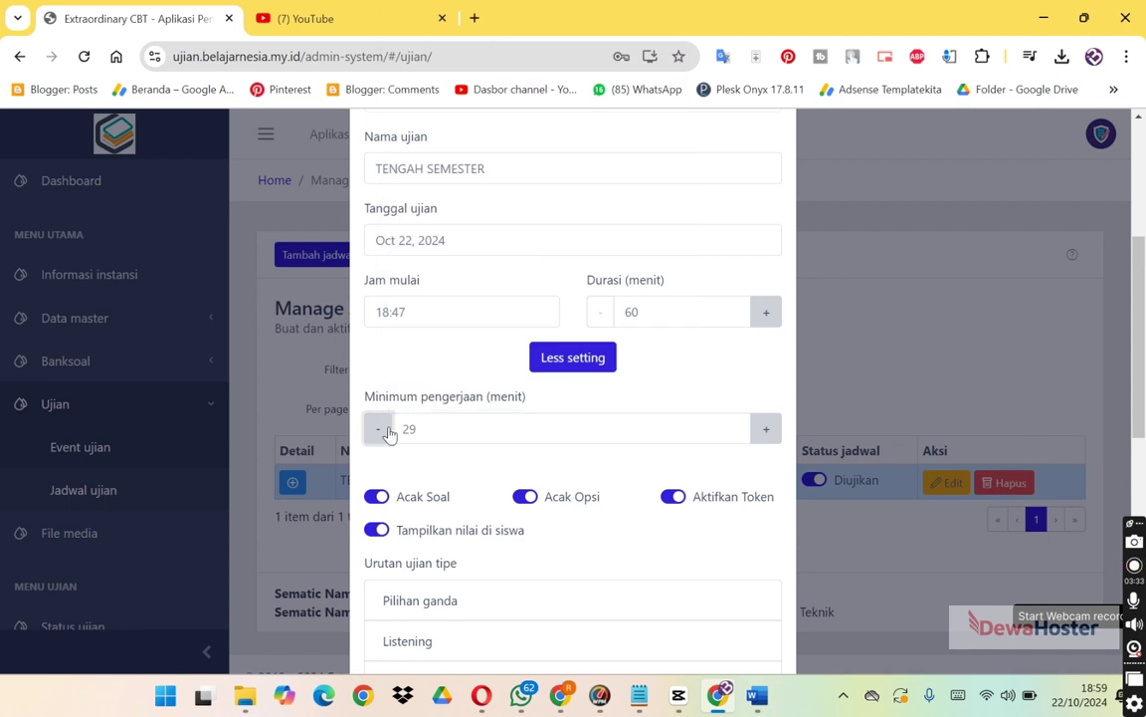
{"action": "left_click", "coordinate": [430, 430]}
{"action": "key", "text": "BackSpace"}
{"action": "key", "text": "BackSpace"}
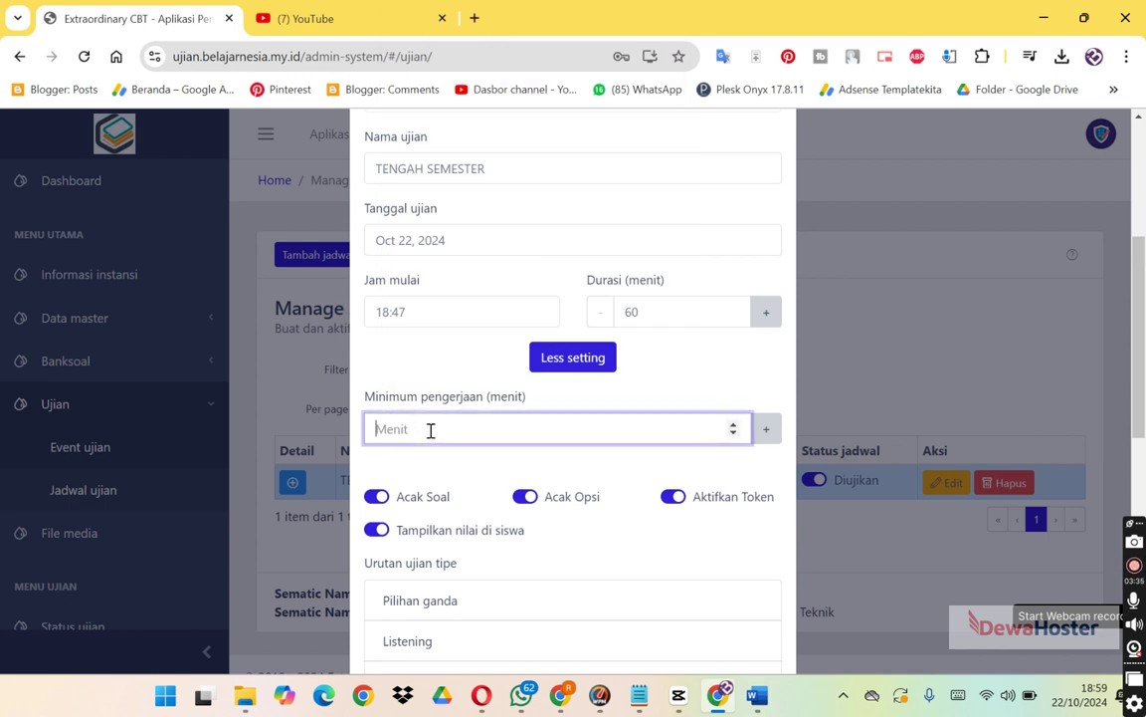
{"action": "type", "text": "1"}
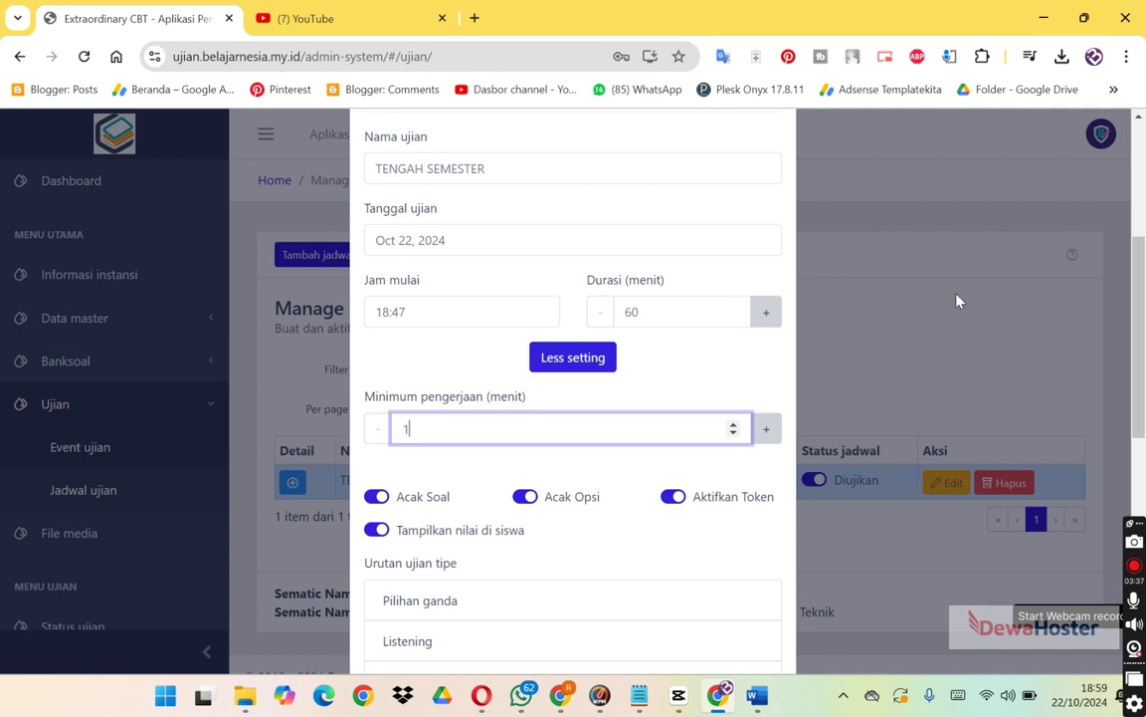
{"action": "left_click_drag", "start_coordinate": [1141, 312], "coordinate": [1118, 529]}
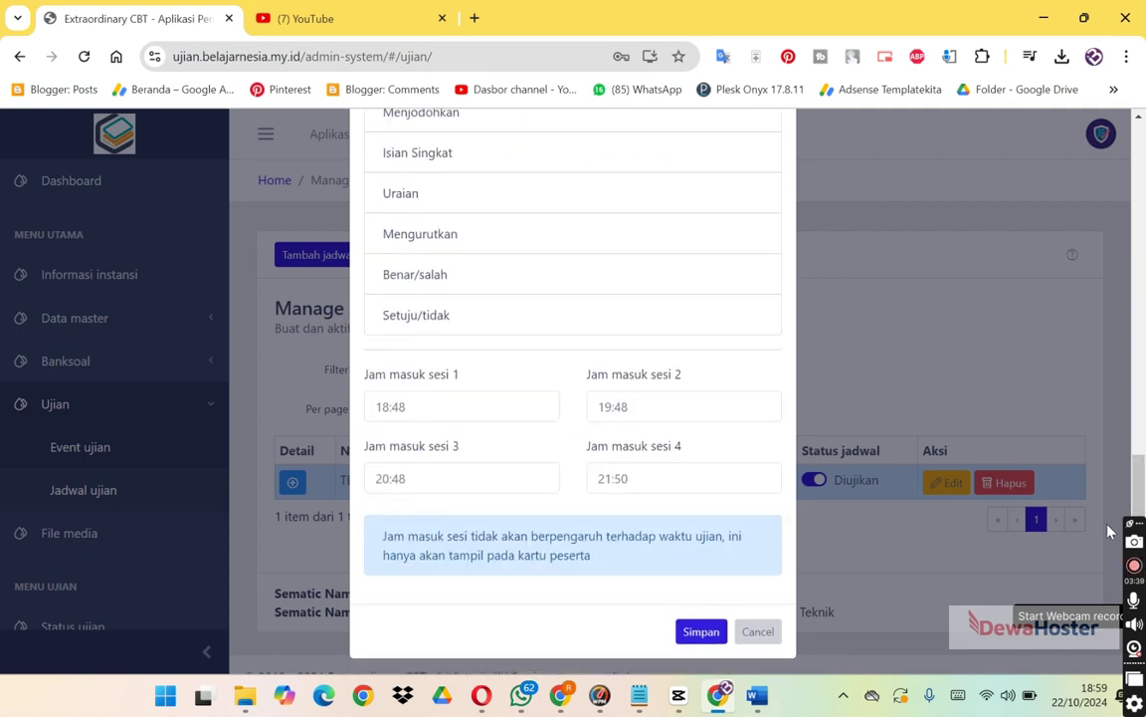
{"action": "left_click", "coordinate": [700, 633]}
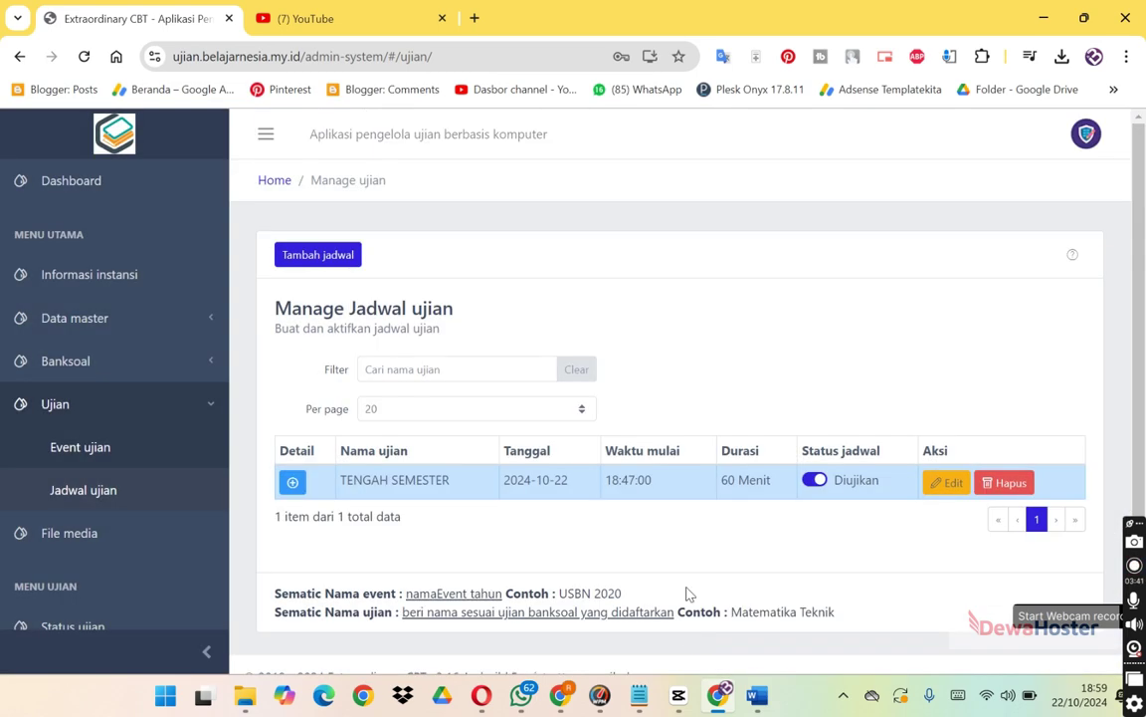
Confirm and submit the student's exam, return to the home page, then bring the admin schedule list forward.
{"action": "key", "text": "alt+Tab"}
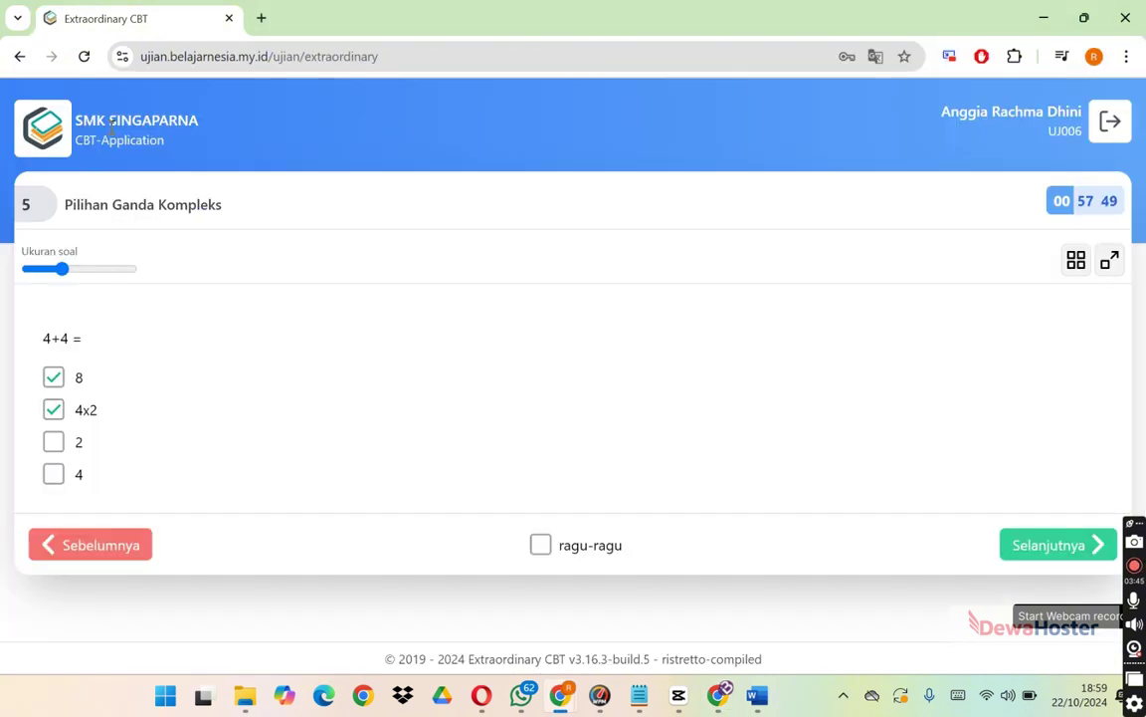
{"action": "left_click", "coordinate": [1072, 549]}
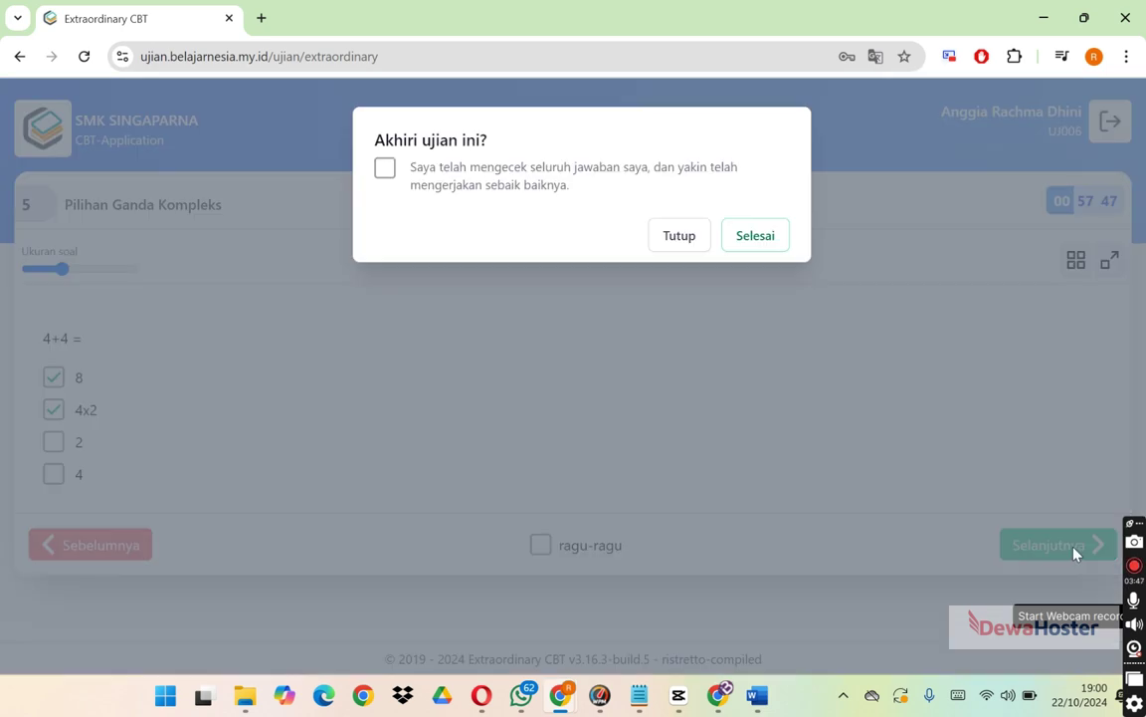
{"action": "left_click", "coordinate": [384, 169]}
{"action": "left_click", "coordinate": [757, 243]}
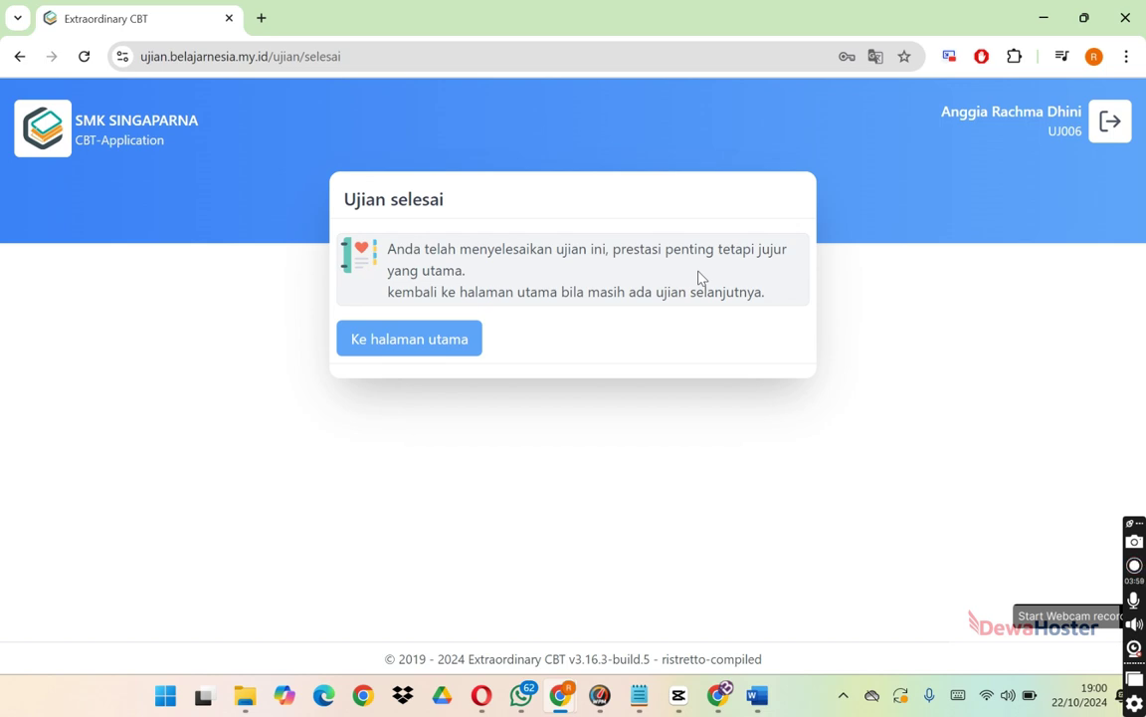
{"action": "left_click", "coordinate": [438, 341]}
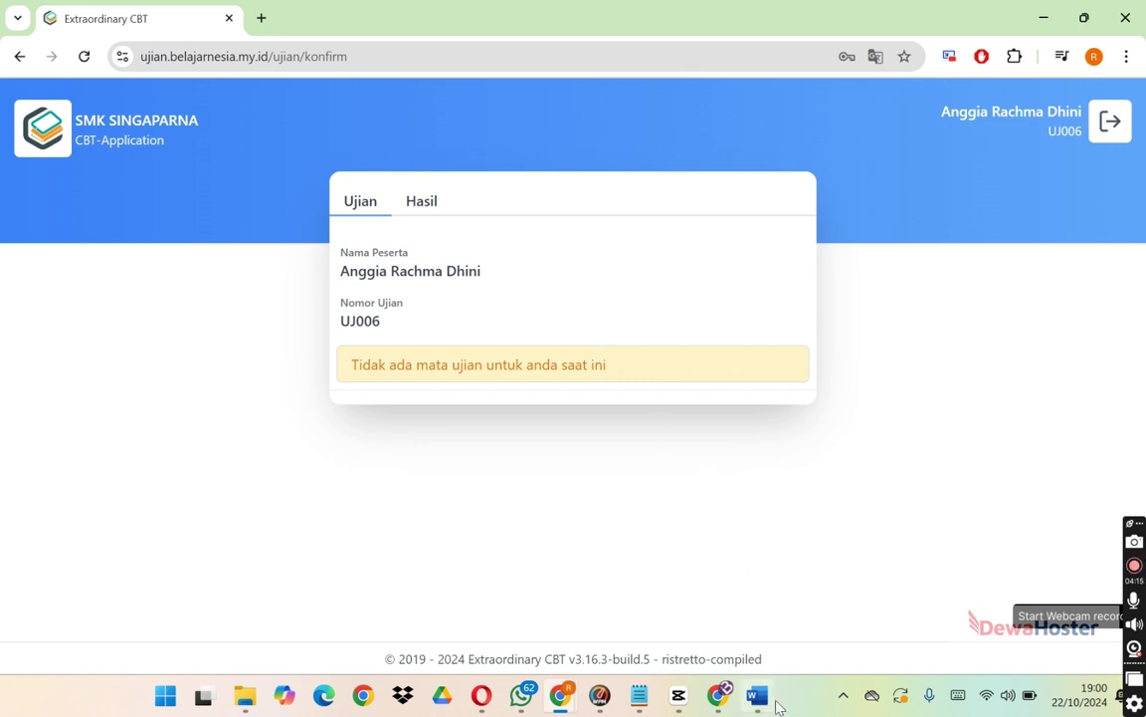
{"action": "left_click", "coordinate": [723, 708]}
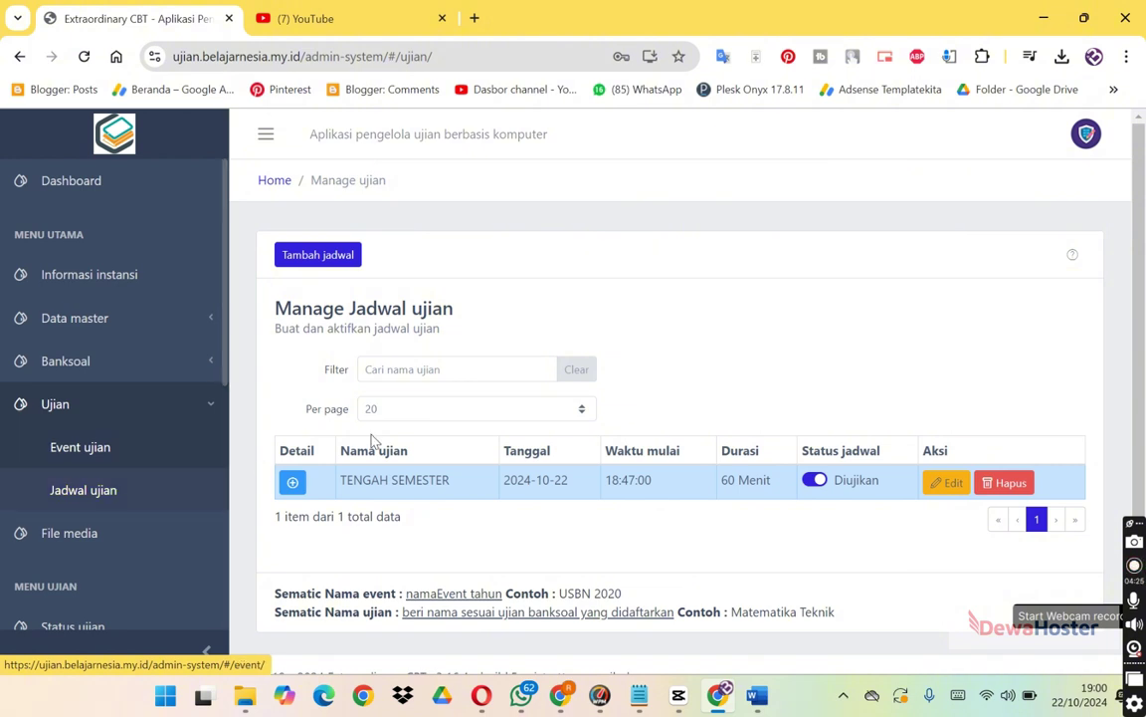
Start a new schedule with group DKV01, question bank BKSL-8L7-2024 and exam name ASTS DKV01.
{"action": "left_click", "coordinate": [320, 255]}
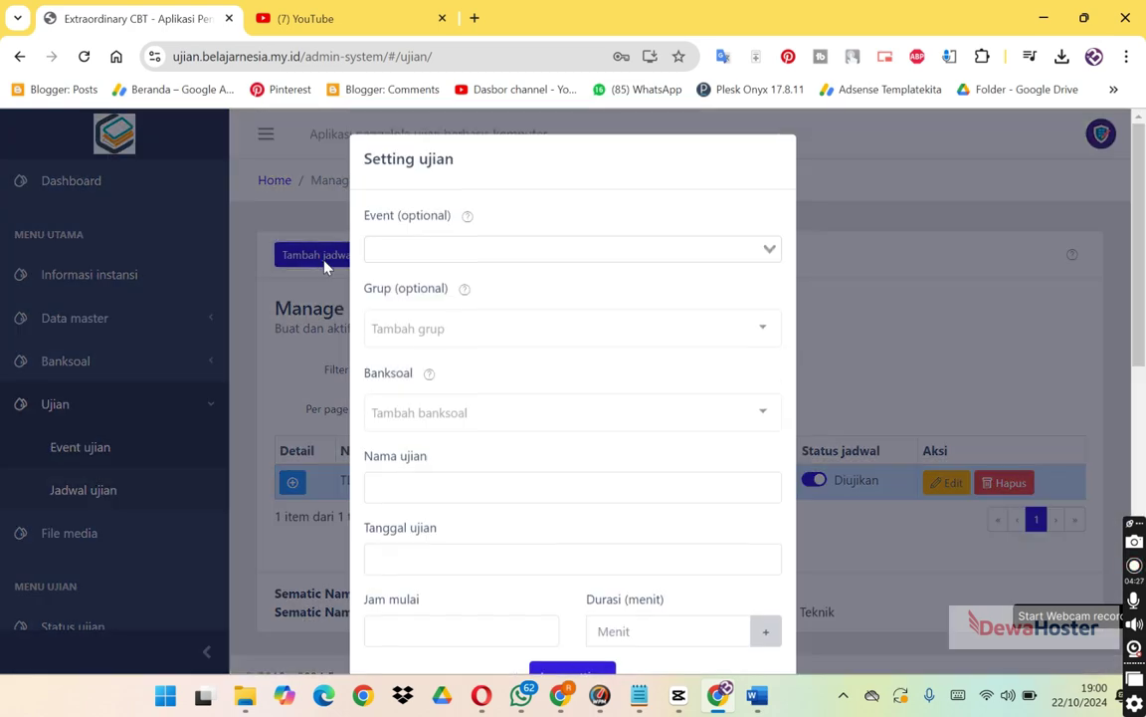
{"action": "left_click", "coordinate": [449, 236]}
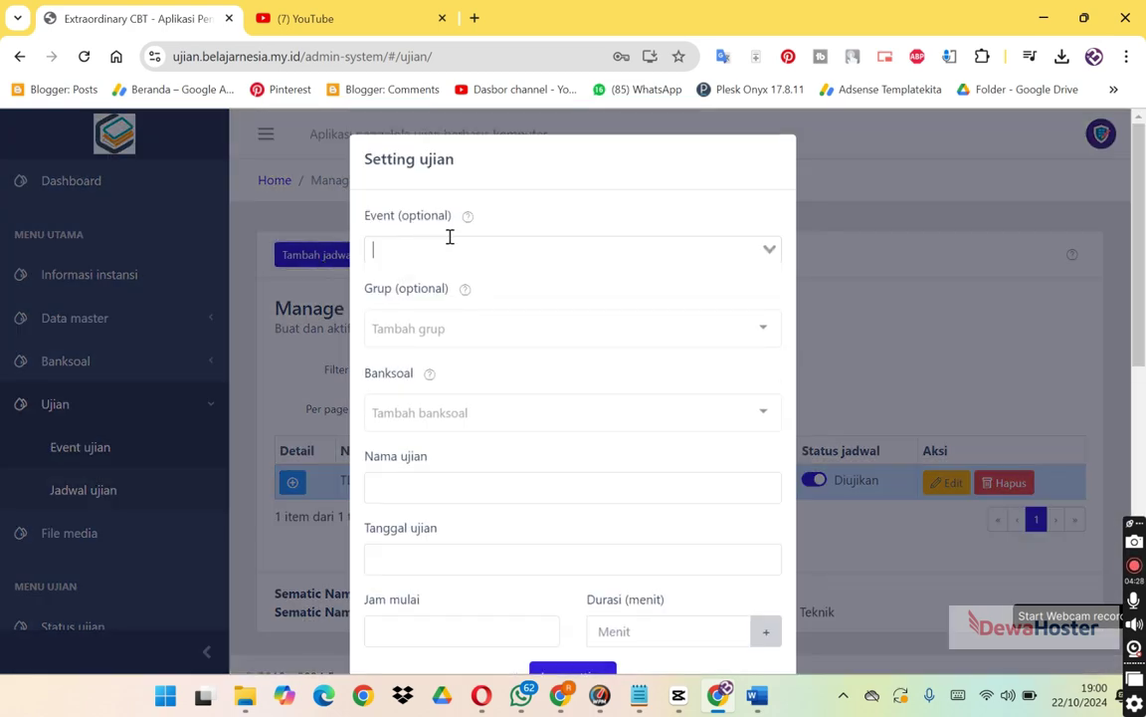
{"action": "left_click", "coordinate": [609, 179]}
{"action": "left_click", "coordinate": [531, 323]}
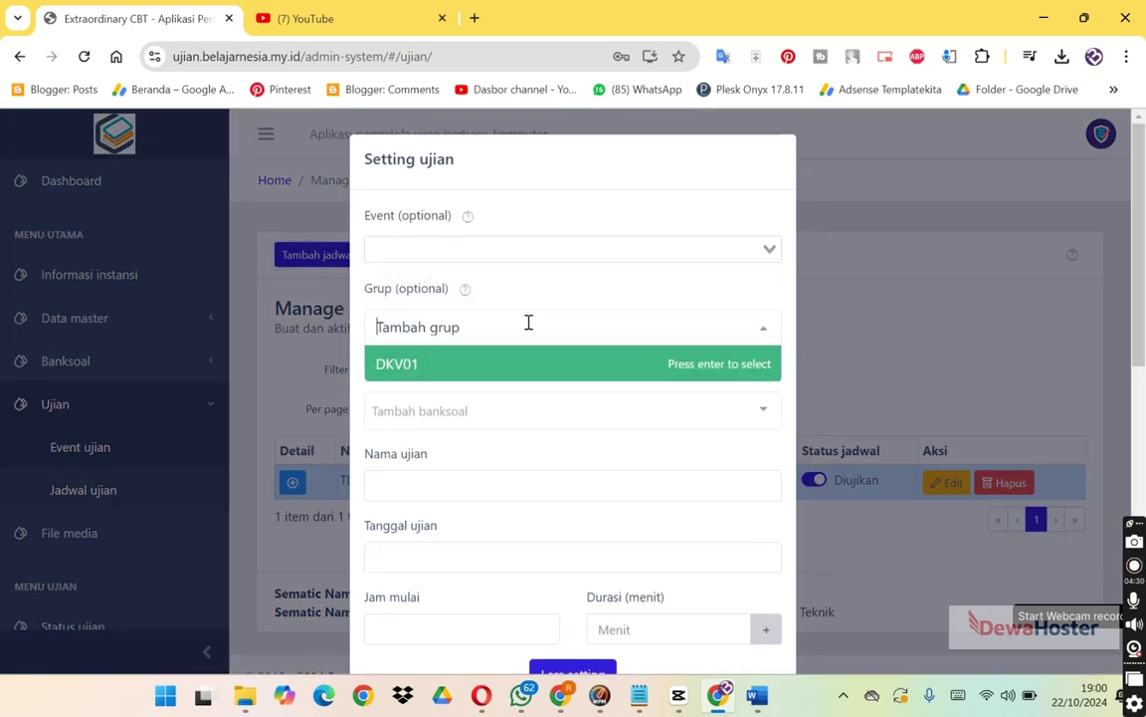
{"action": "left_click", "coordinate": [503, 369]}
{"action": "left_click", "coordinate": [501, 411]}
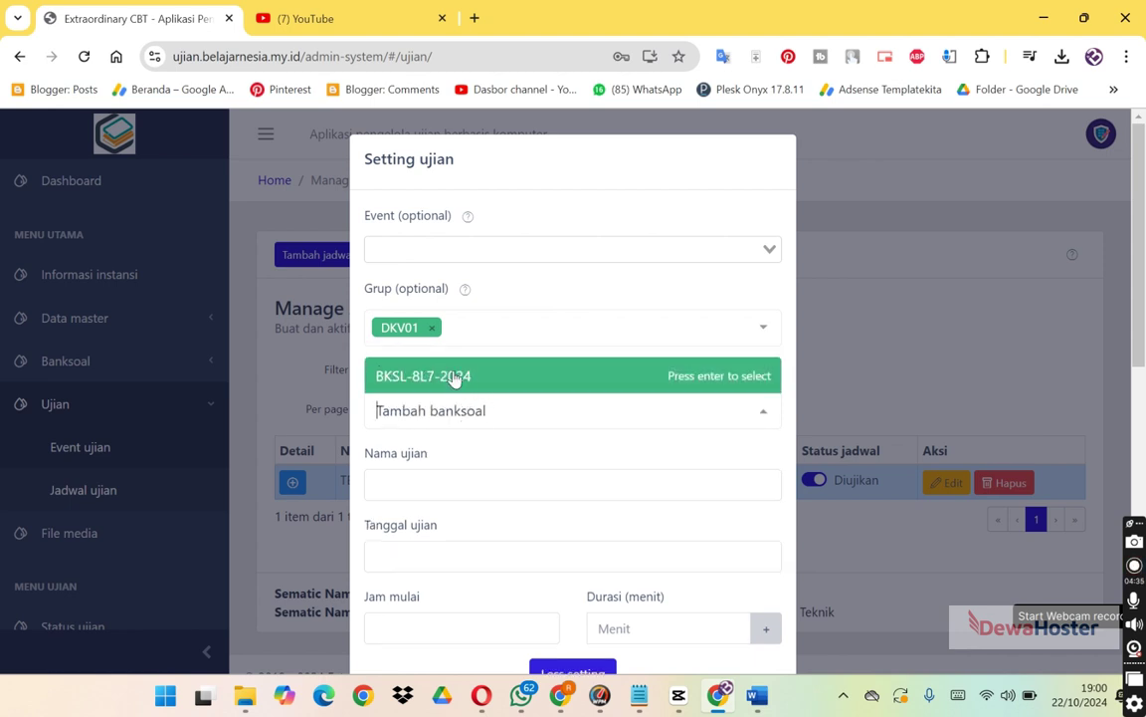
{"action": "left_click", "coordinate": [454, 378]}
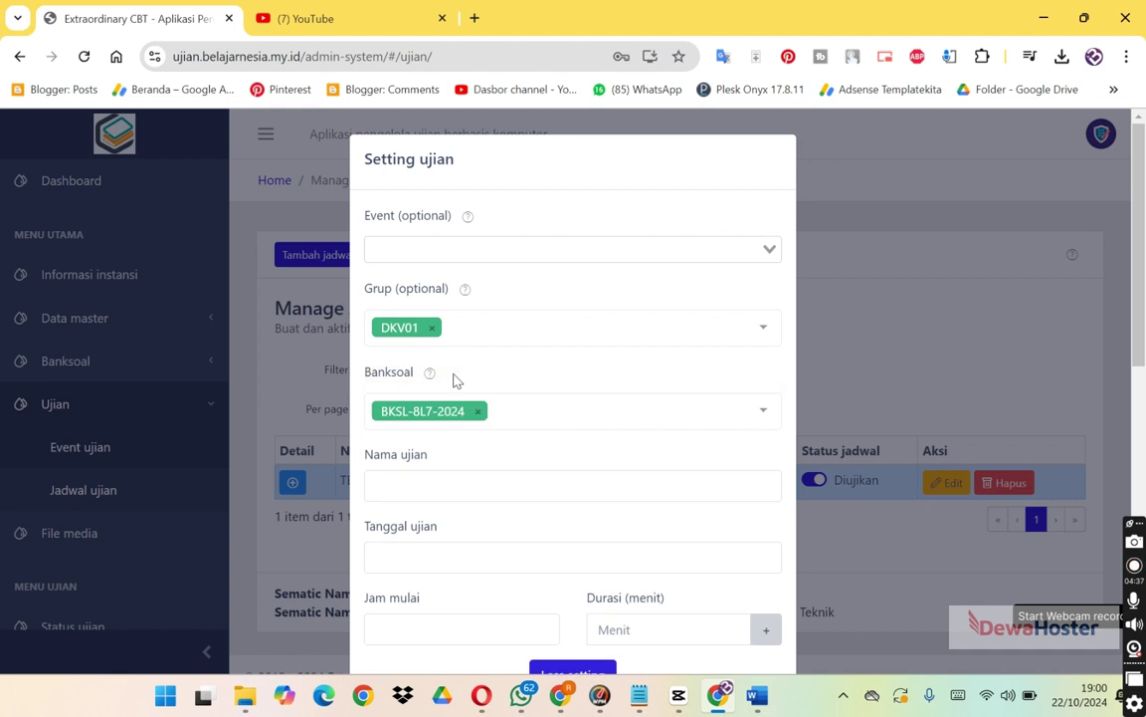
{"action": "left_click", "coordinate": [421, 486]}
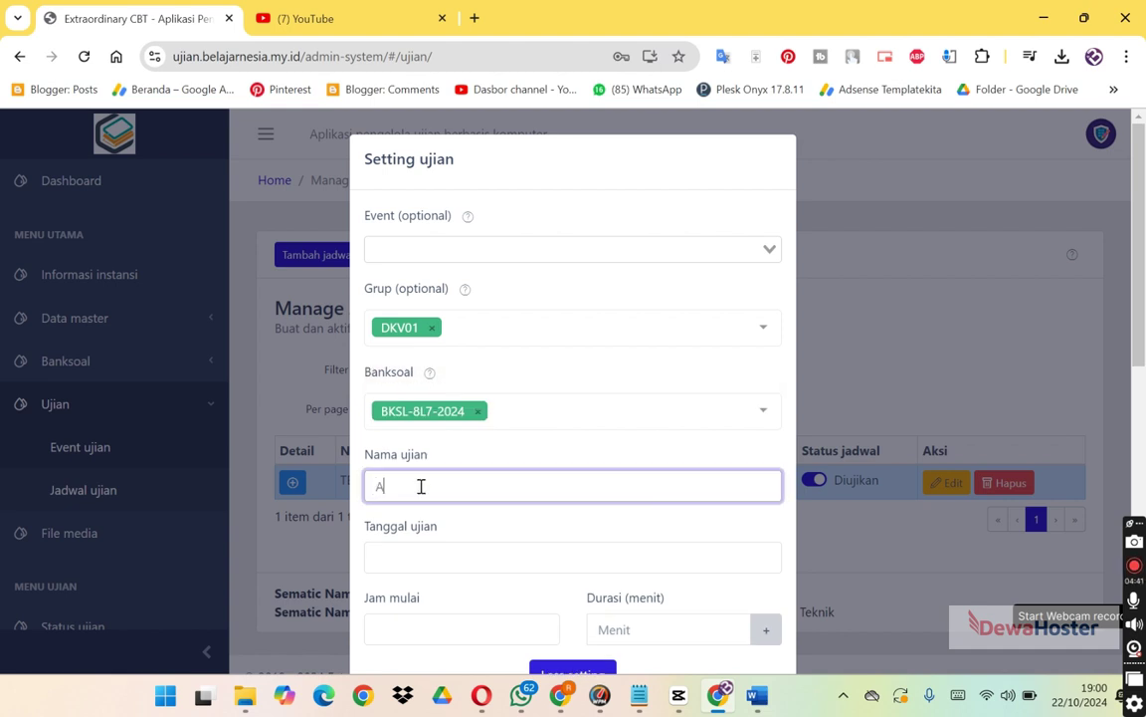
{"action": "type", "text": "ASTS DKV01"}
Set date Oct 22, 2024, start time 19:01, duration 60 and minimum working time 1 minute.
{"action": "left_click", "coordinate": [455, 559]}
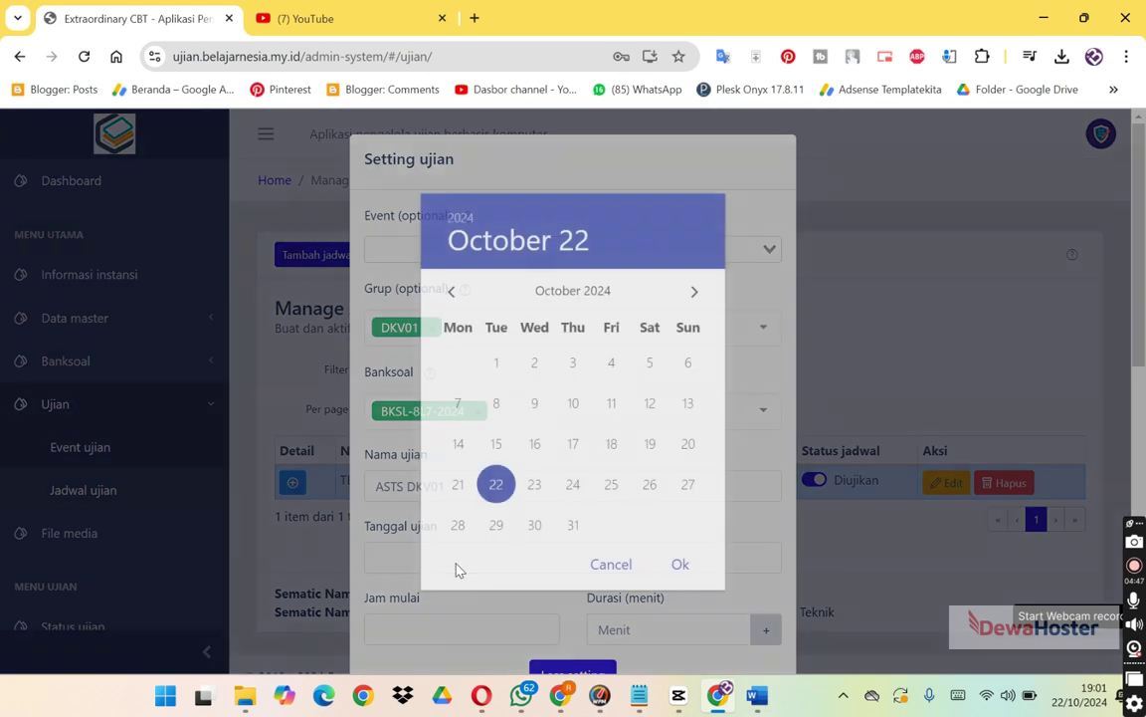
{"action": "left_click", "coordinate": [679, 566]}
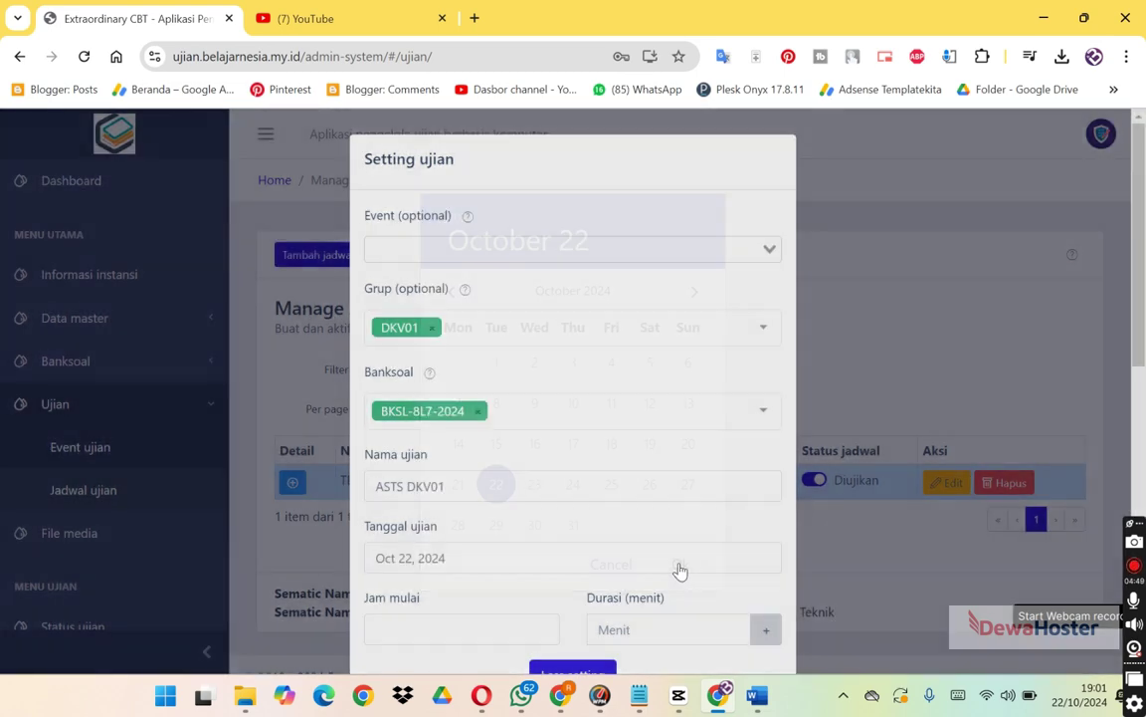
{"action": "scroll", "coordinate": [1143, 347], "scroll_direction": "down", "scroll_amount": 2}
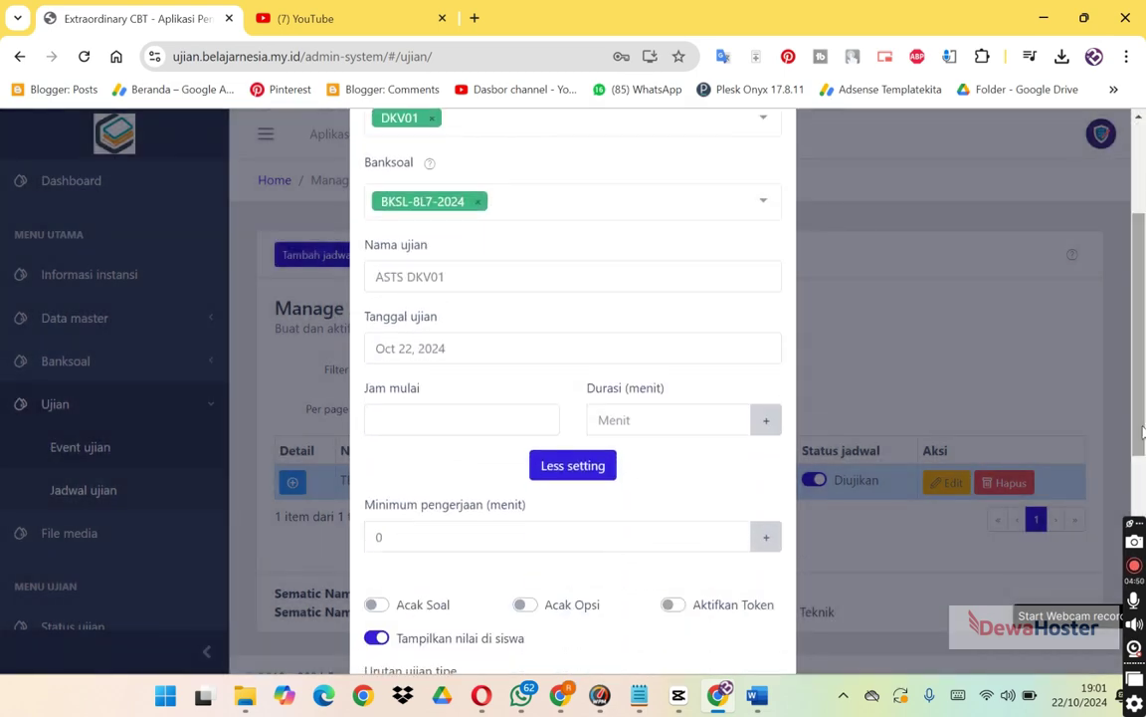
{"action": "left_click", "coordinate": [530, 430]}
{"action": "left_click", "coordinate": [680, 543]}
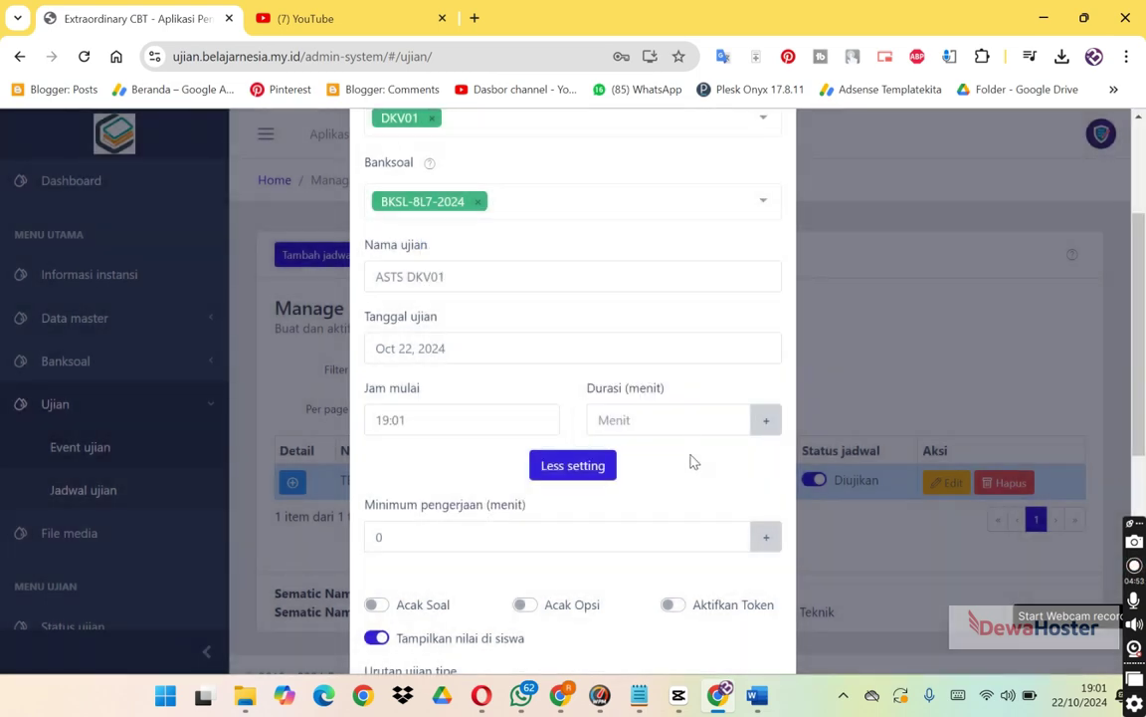
{"action": "left_click", "coordinate": [685, 422]}
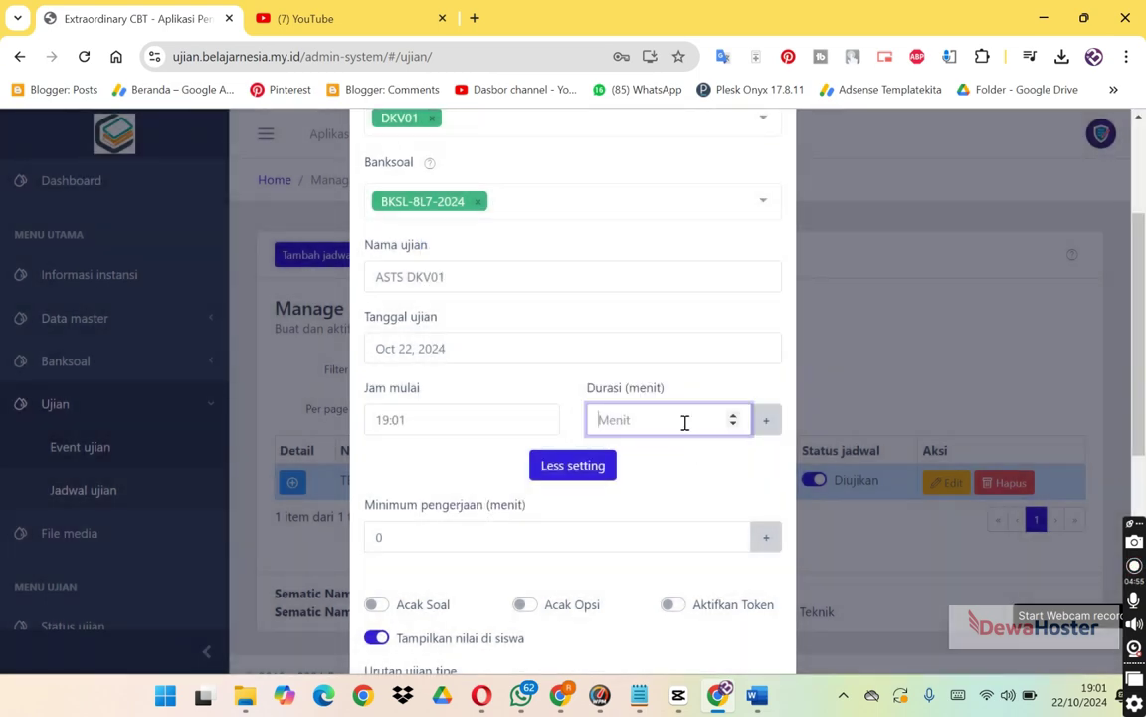
{"action": "type", "text": "60"}
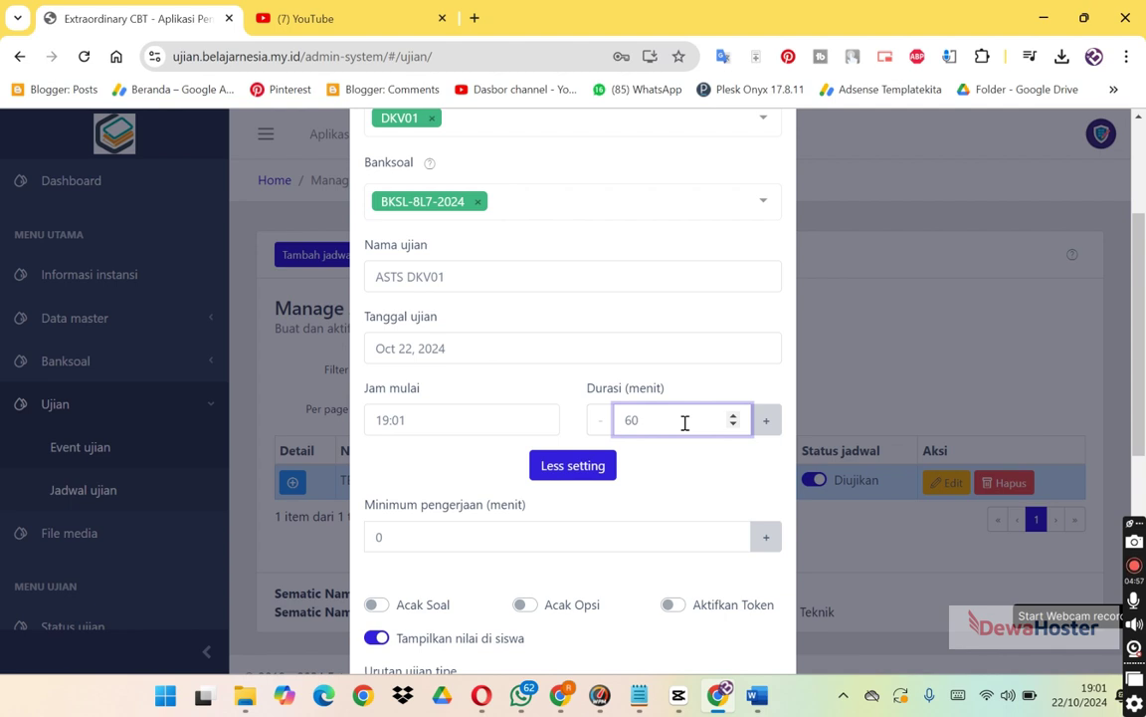
{"action": "left_click", "coordinate": [635, 544]}
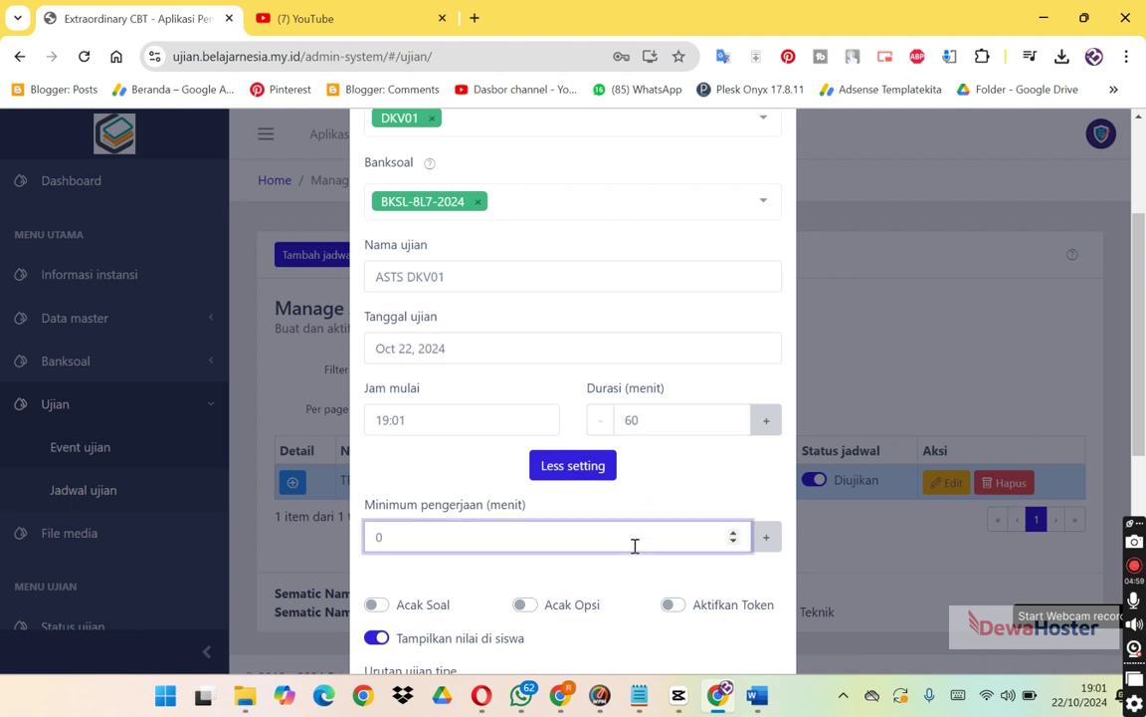
{"action": "key", "text": "BackSpace"}
{"action": "type", "text": "1"}
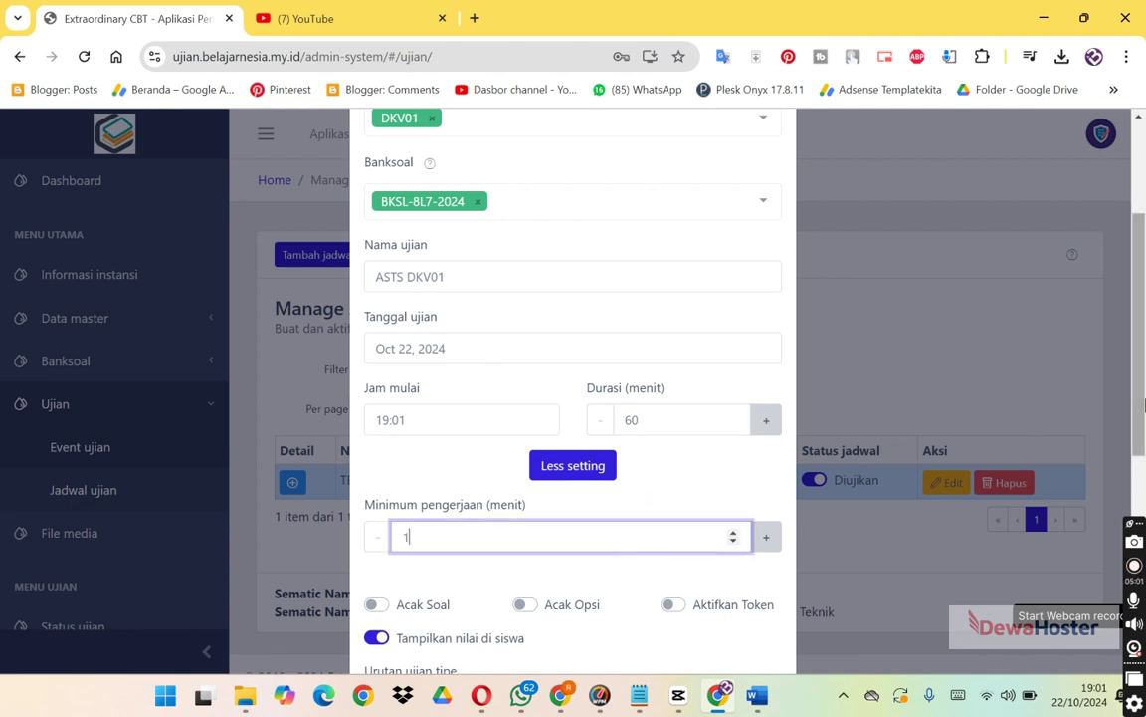
Turn on Aktifkan Token, Acak Opsi and Acak Soal, then review the rest of the form.
{"action": "scroll", "coordinate": [1143, 405], "scroll_direction": "down", "scroll_amount": 3}
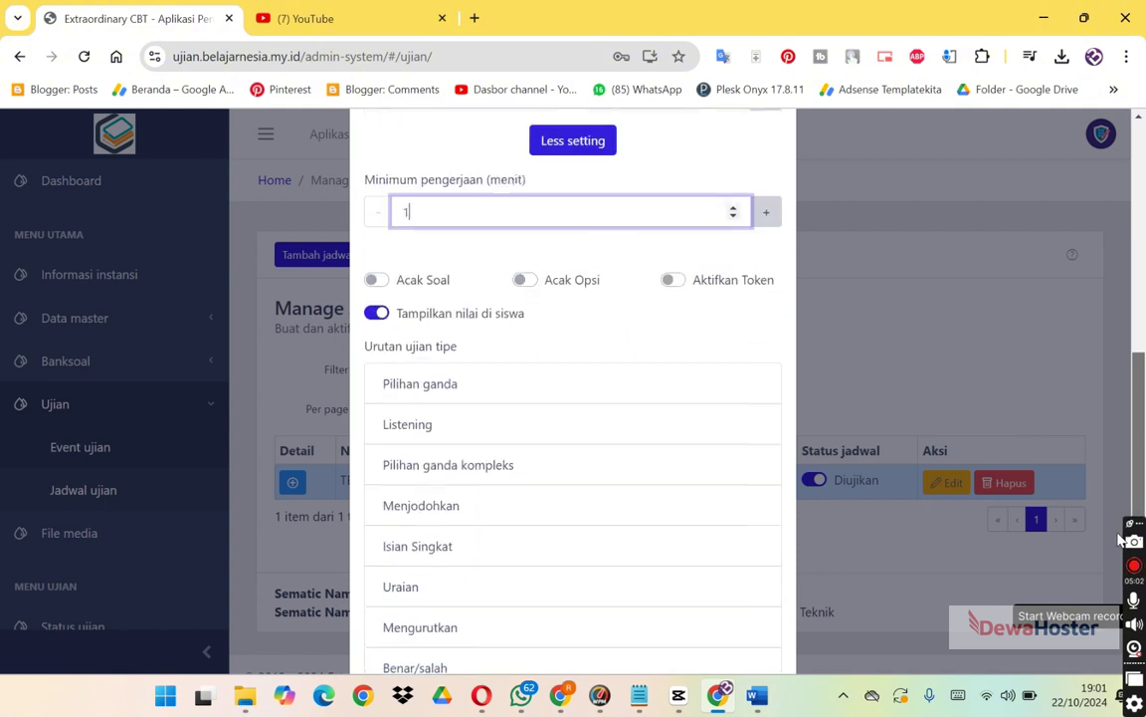
{"action": "left_click", "coordinate": [671, 277]}
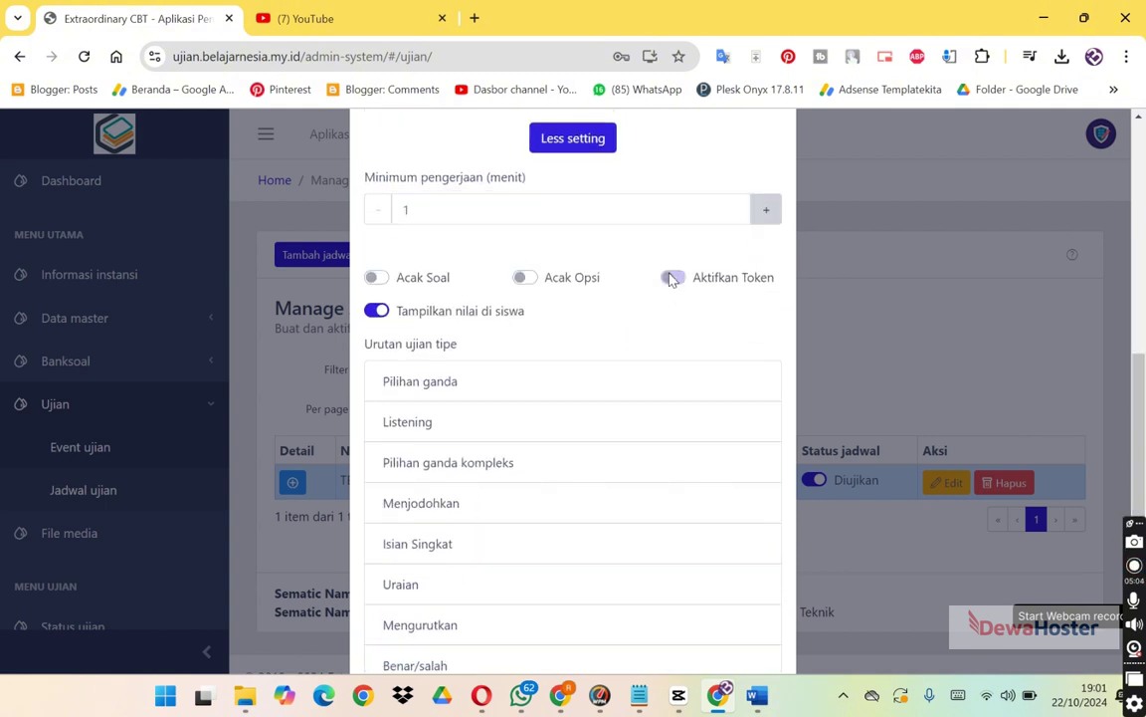
{"action": "left_click", "coordinate": [524, 276]}
{"action": "left_click", "coordinate": [377, 277]}
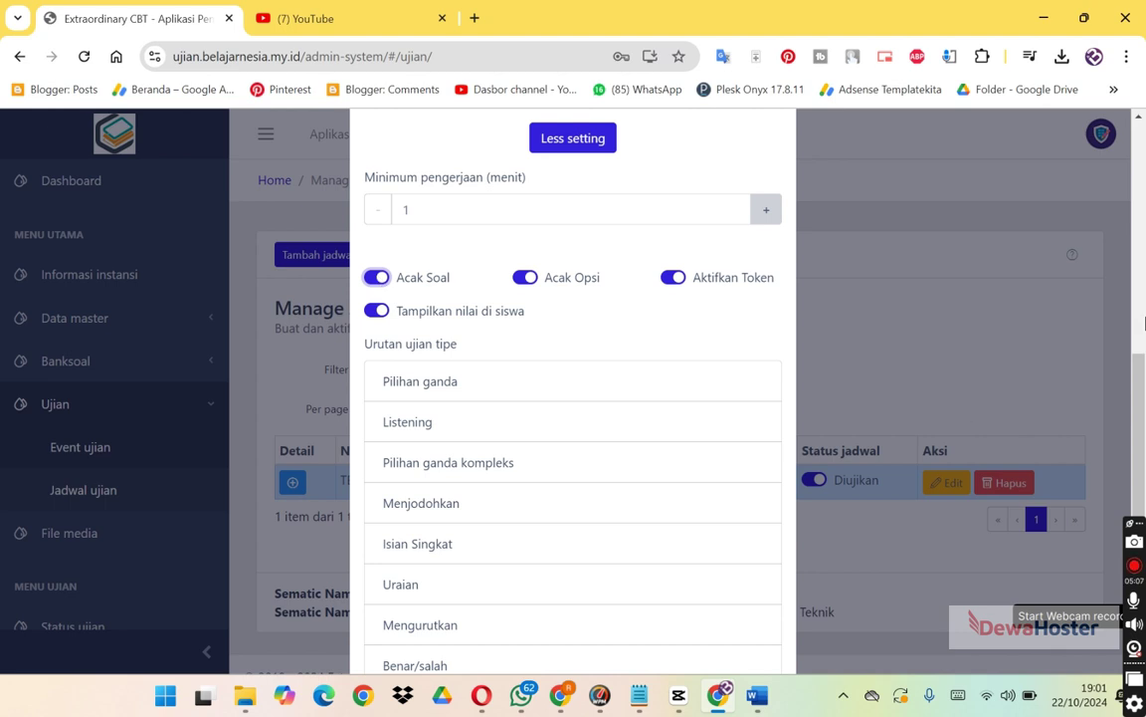
{"action": "scroll", "coordinate": [1142, 329], "scroll_direction": "down", "scroll_amount": 2}
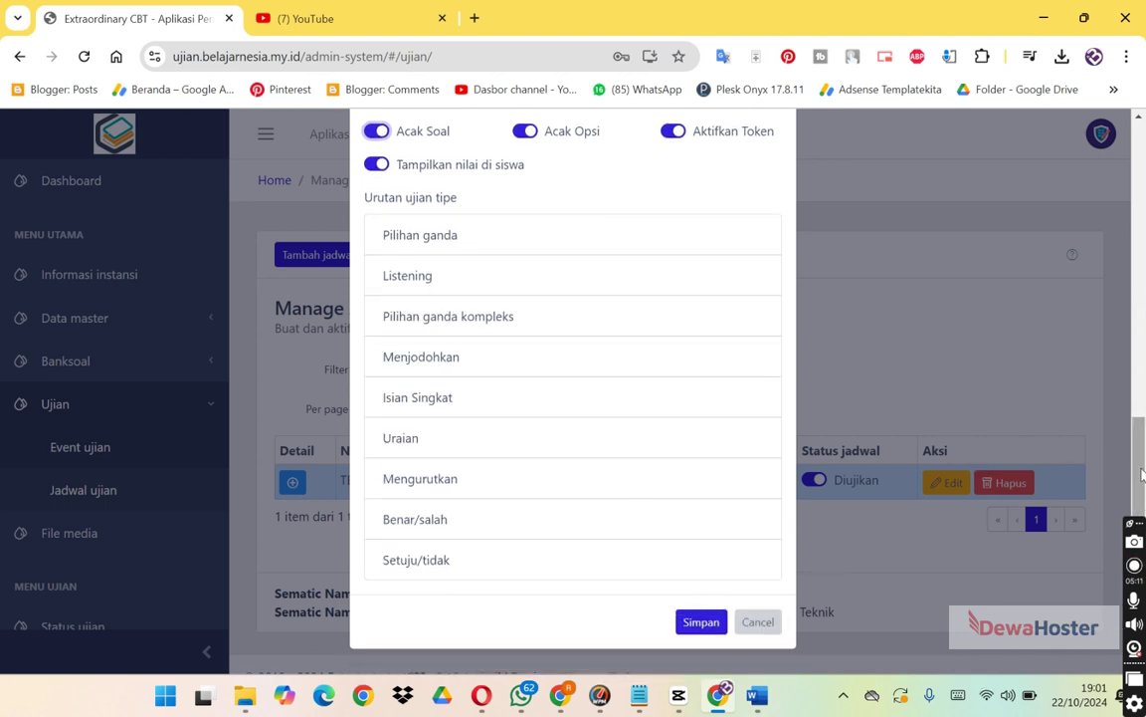
{"action": "left_click_drag", "start_coordinate": [1143, 476], "coordinate": [1113, 177]}
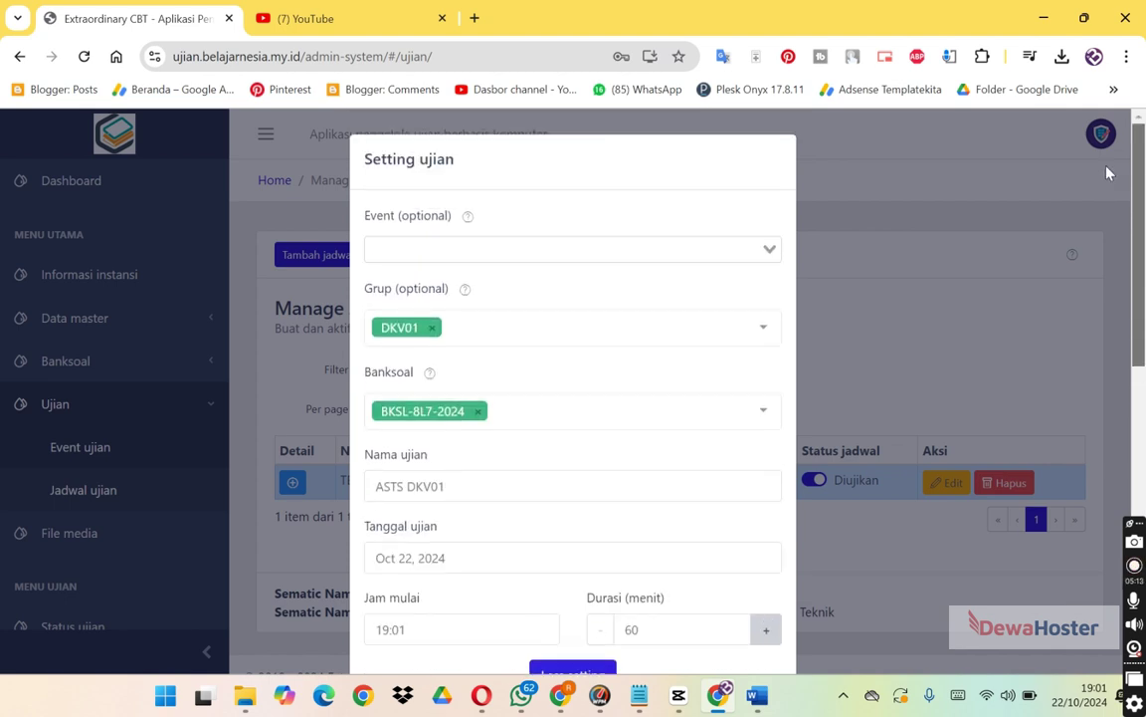
{"action": "scroll", "coordinate": [1099, 269], "scroll_direction": "down", "scroll_amount": 6}
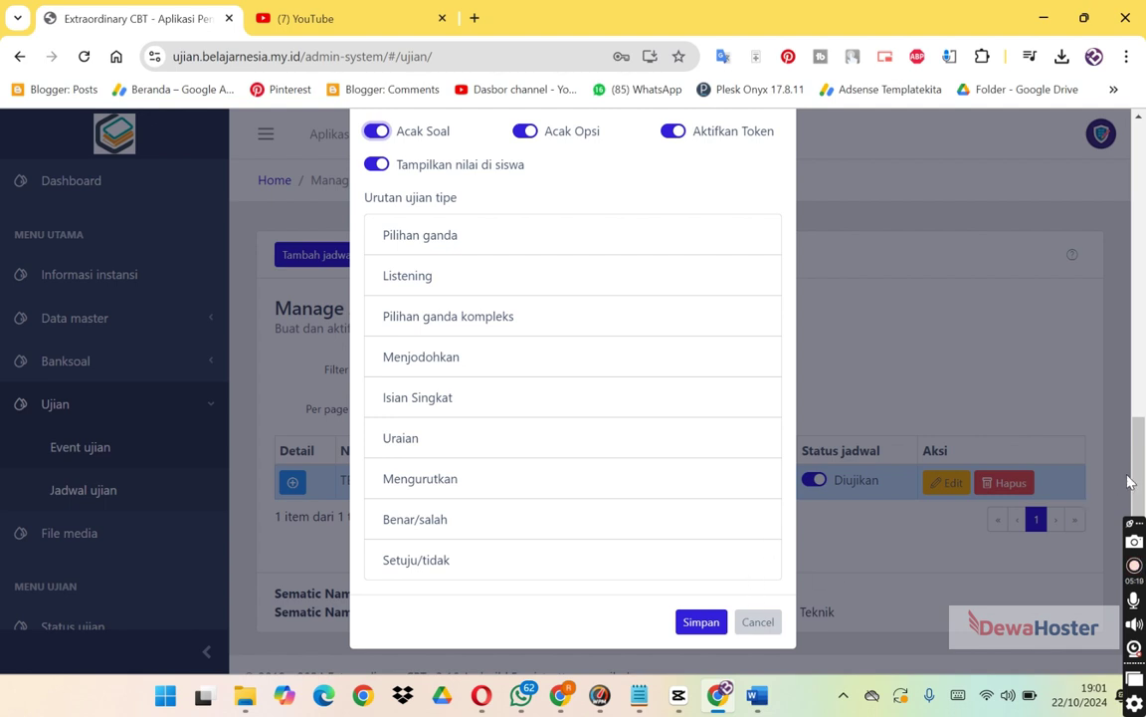
{"action": "right_click", "coordinate": [1143, 401]}
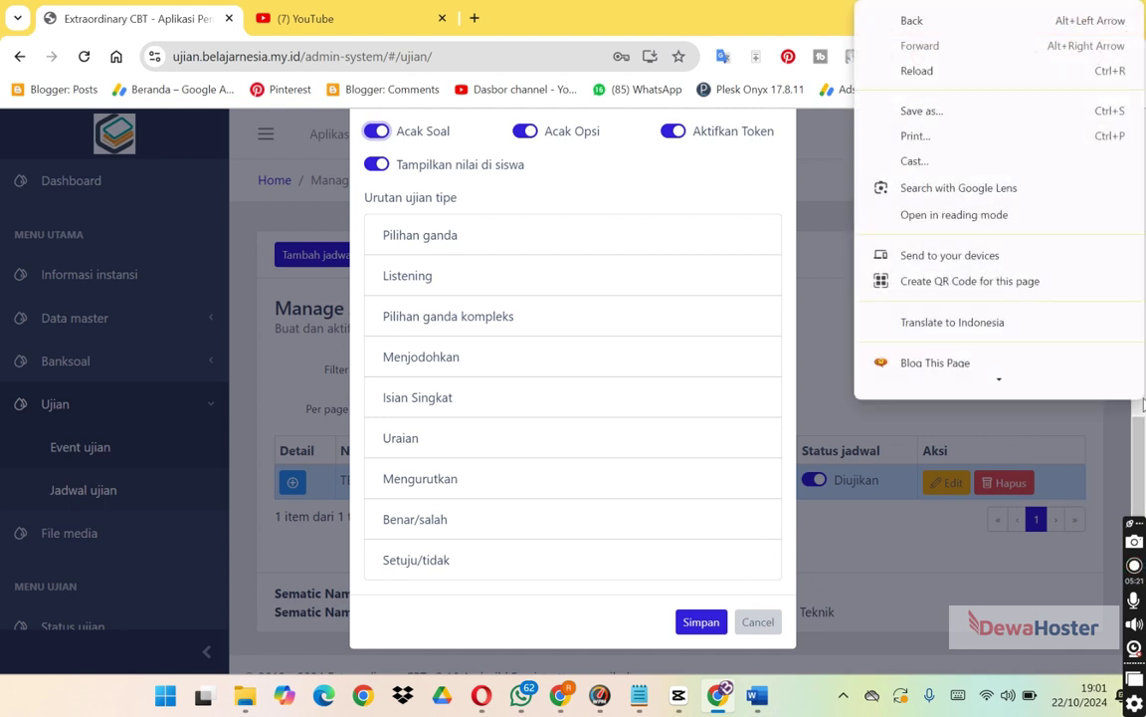
{"action": "left_click", "coordinate": [1142, 402]}
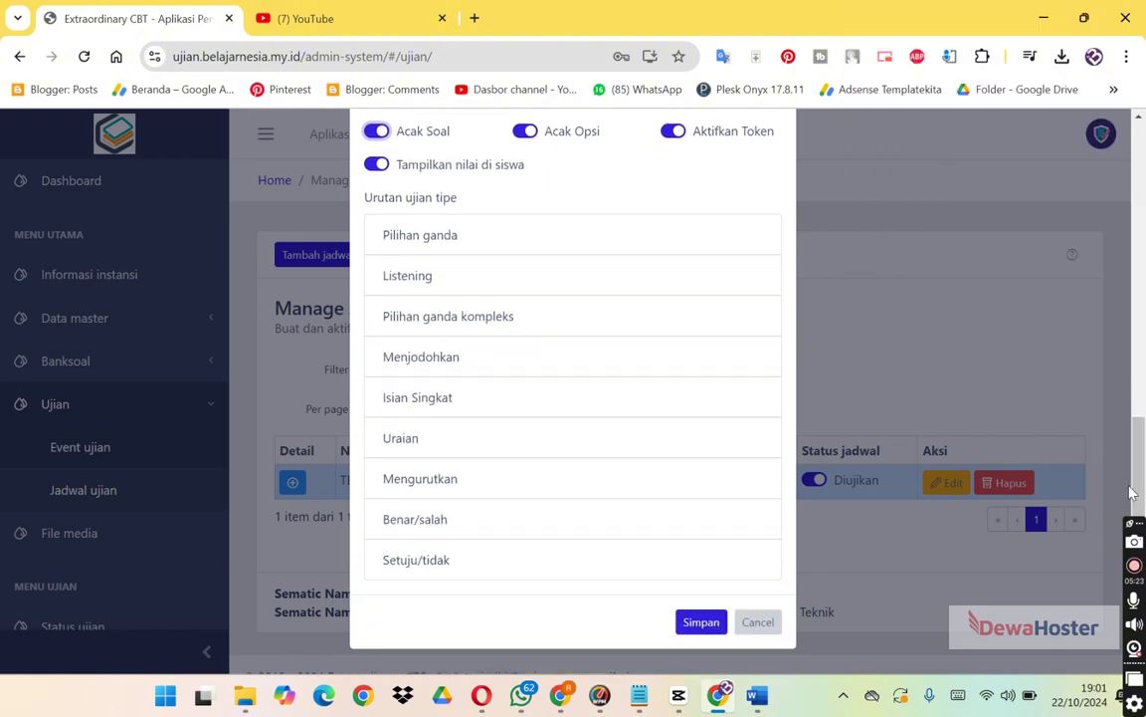
Save ASTS DKV01, switch its schedule status to Diujikan, and go to the Status ujian page.
{"action": "left_click", "coordinate": [694, 622]}
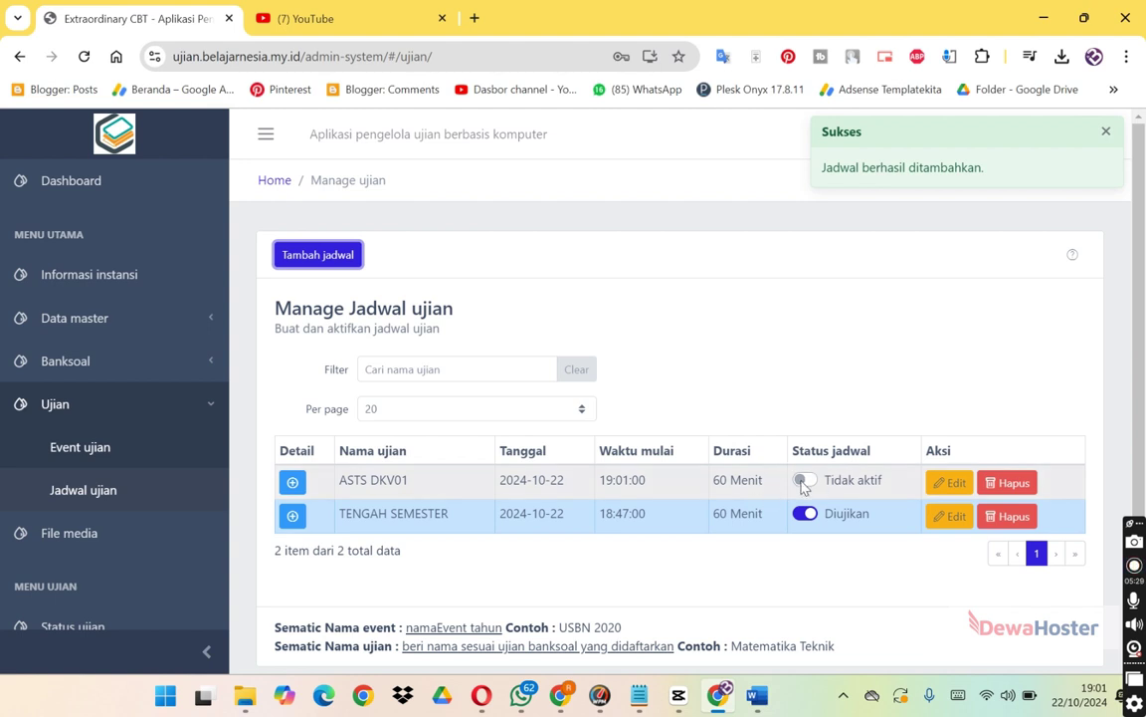
{"action": "left_click", "coordinate": [804, 484]}
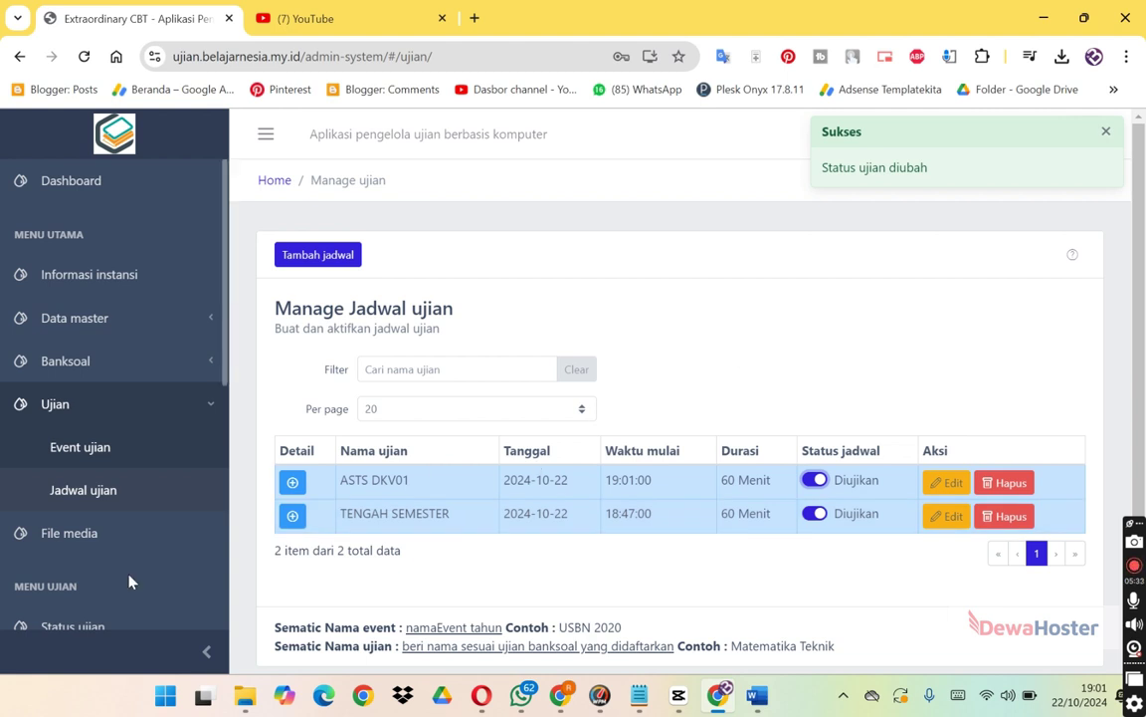
{"action": "left_click_drag", "start_coordinate": [225, 373], "coordinate": [223, 443]}
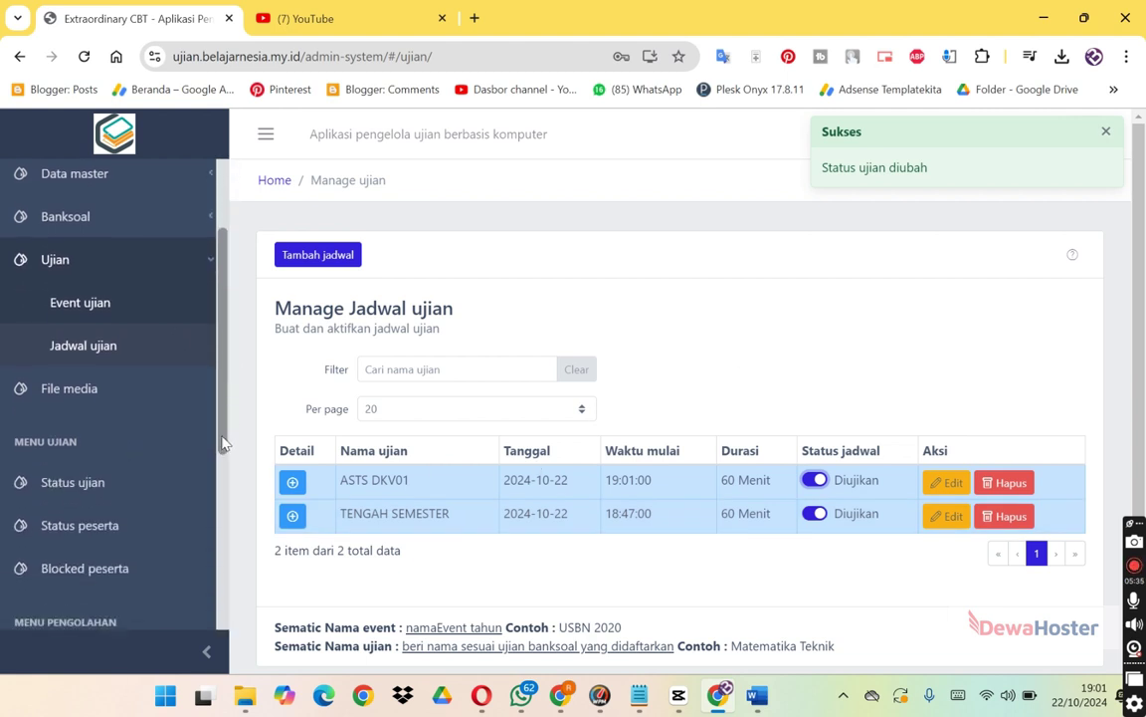
{"action": "left_click", "coordinate": [109, 486]}
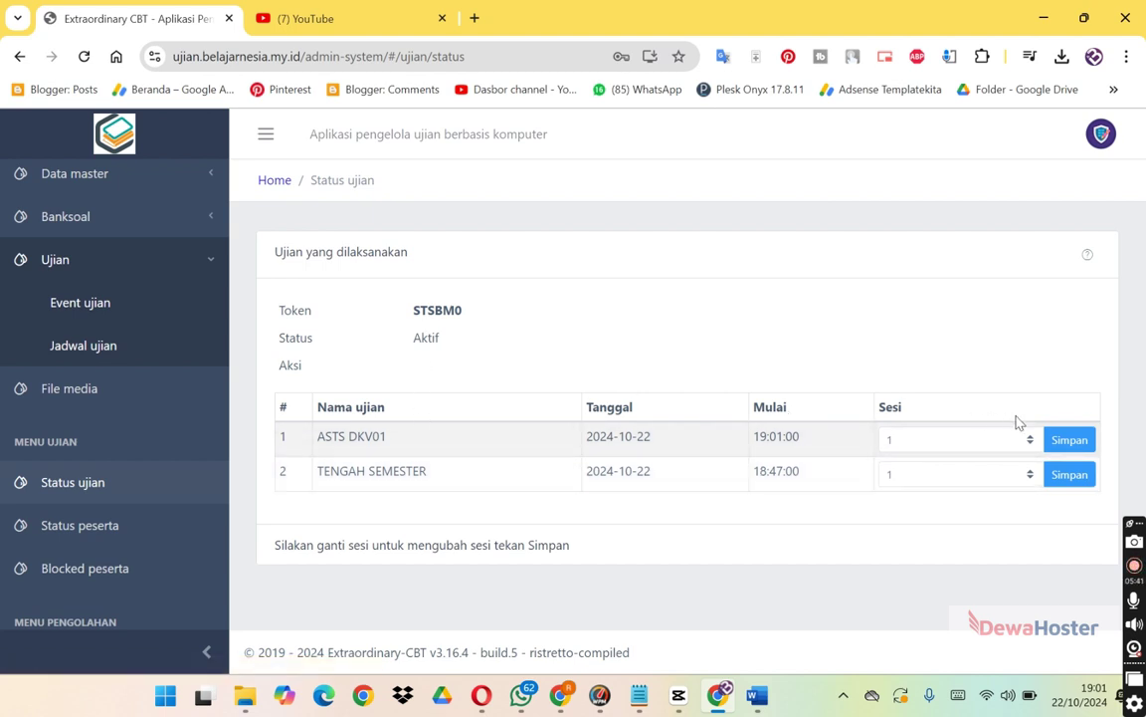
Save session 1 for ASTS DKV01, copy its exam token, and return to the student window.
{"action": "left_click", "coordinate": [1070, 442]}
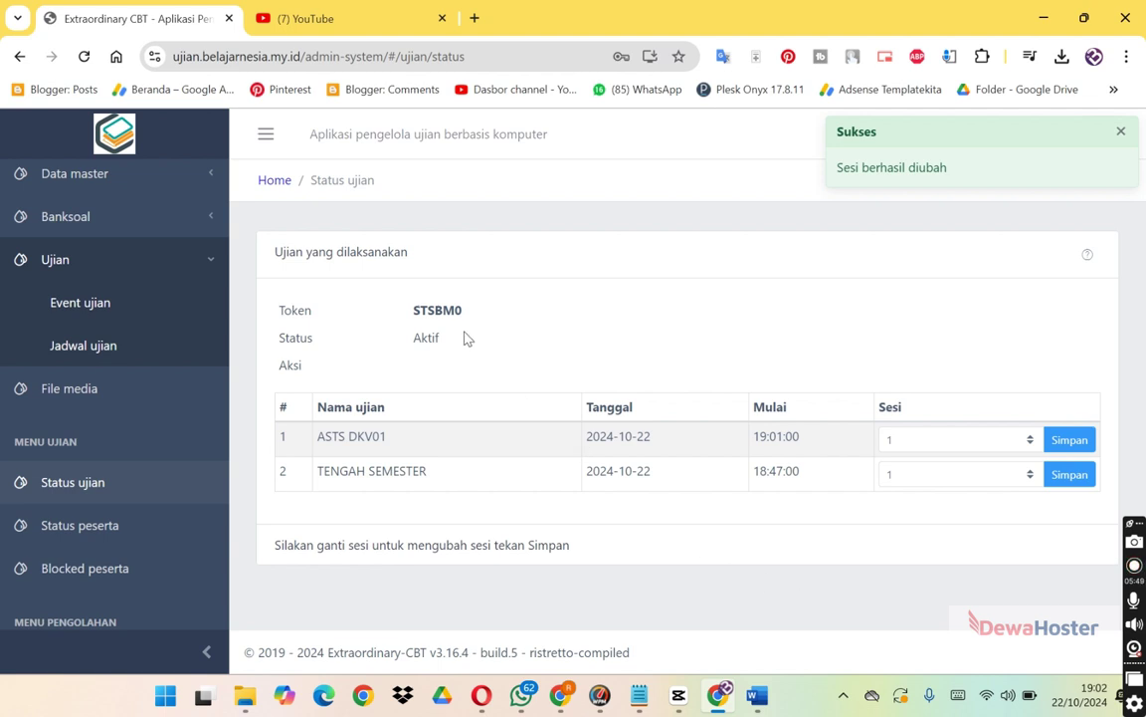
{"action": "double_click", "coordinate": [446, 310]}
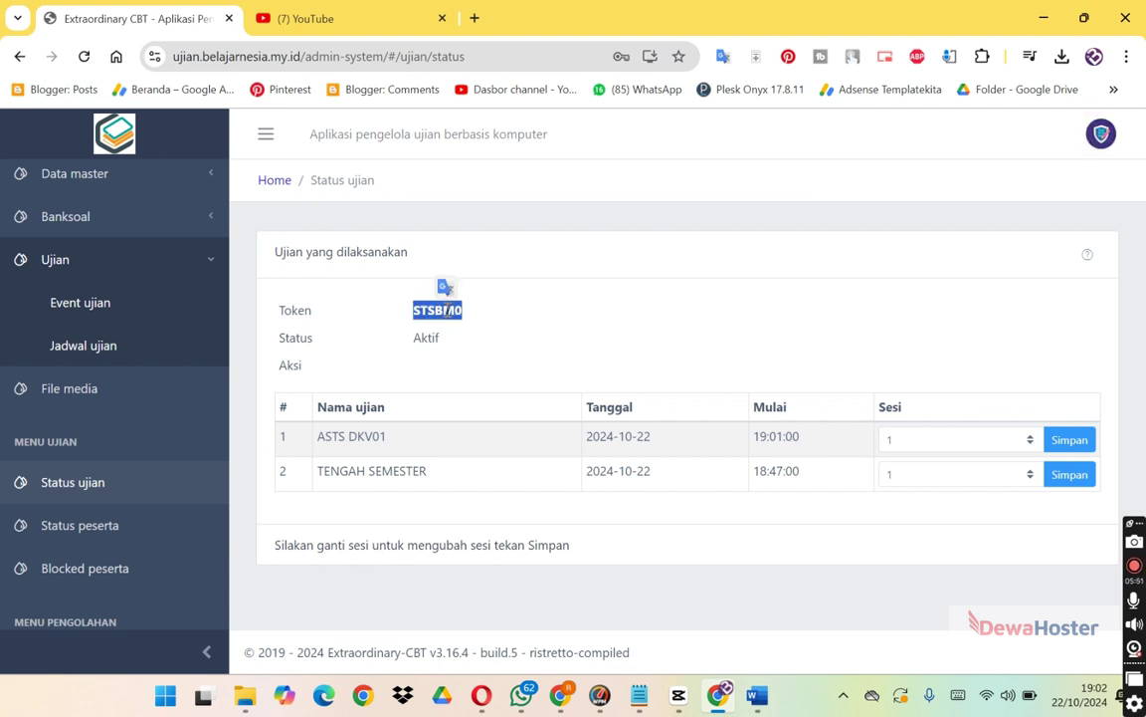
{"action": "right_click", "coordinate": [447, 310]}
{"action": "left_click", "coordinate": [476, 330]}
{"action": "left_click", "coordinate": [408, 472]}
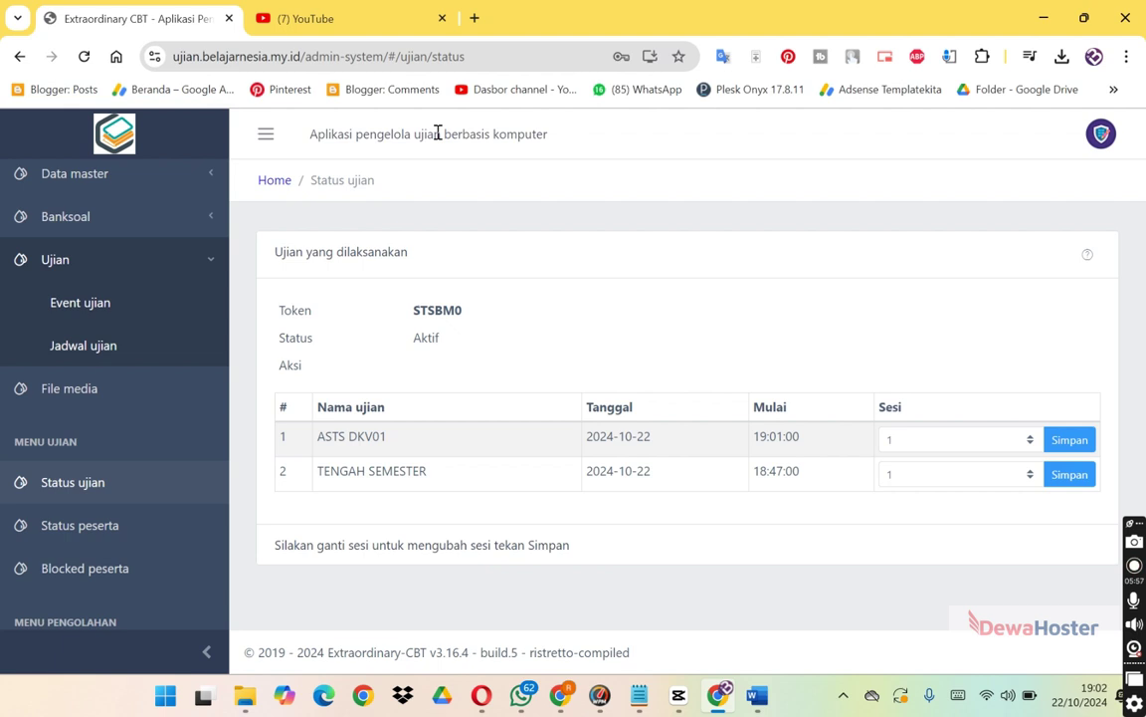
{"action": "key", "text": "alt+Tab"}
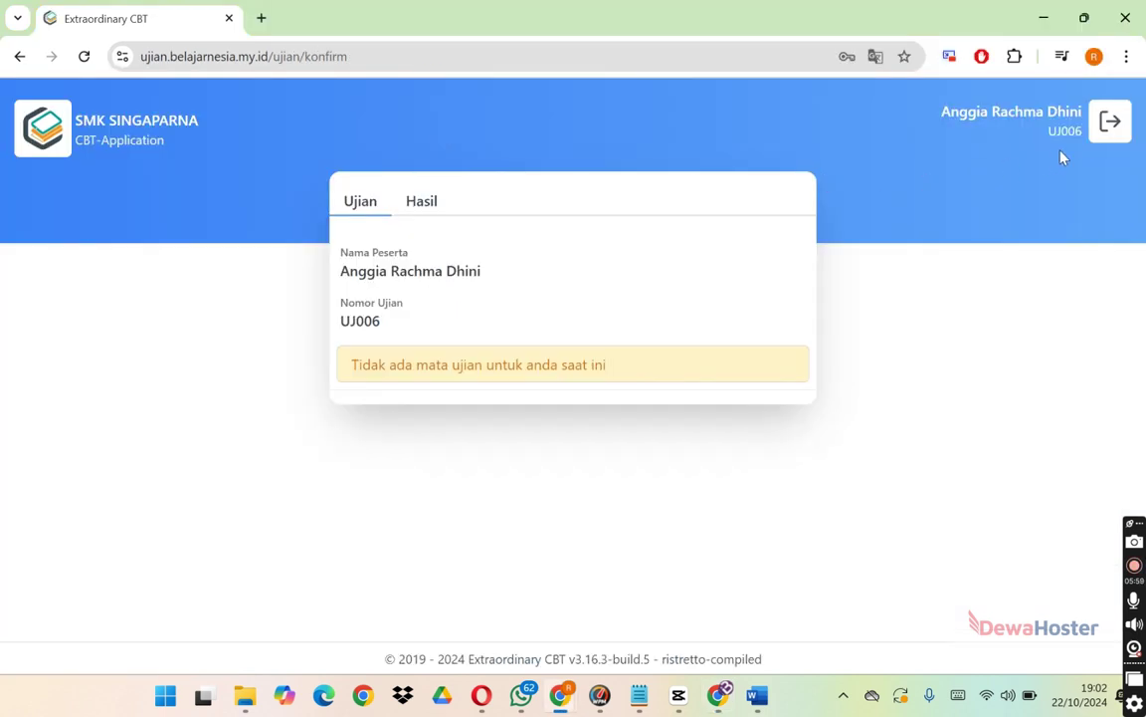
Log out the current student, then sign in with the new student's exam number and password.
{"action": "left_click", "coordinate": [1112, 125]}
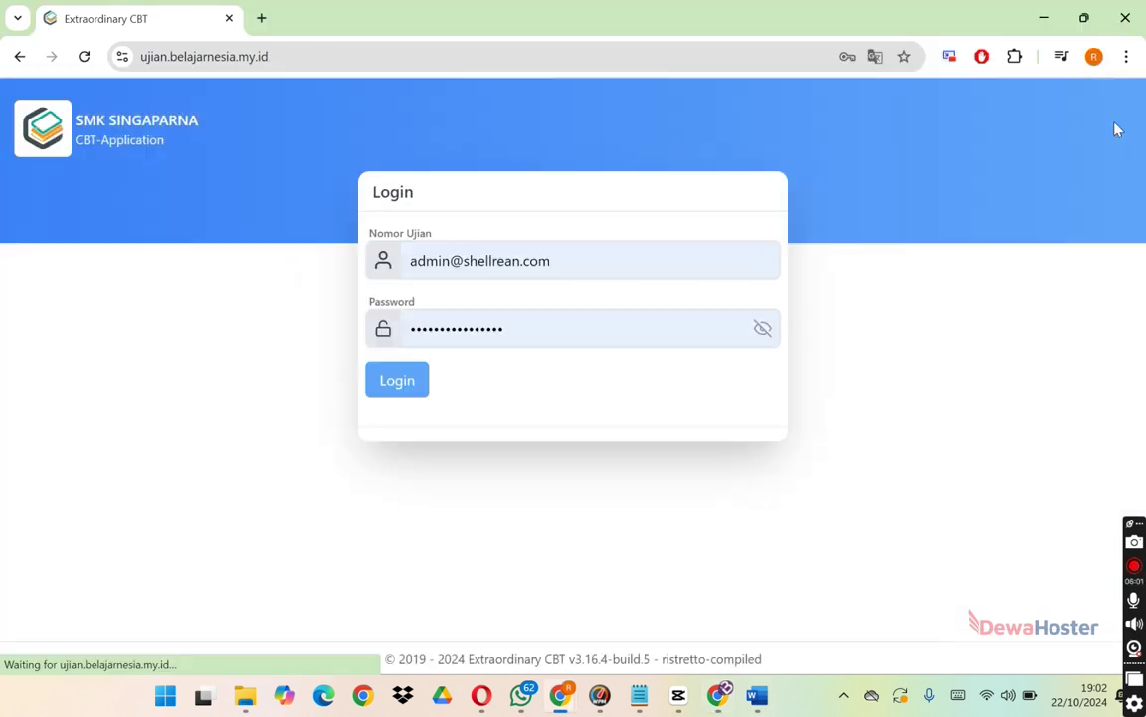
{"action": "left_click", "coordinate": [654, 254]}
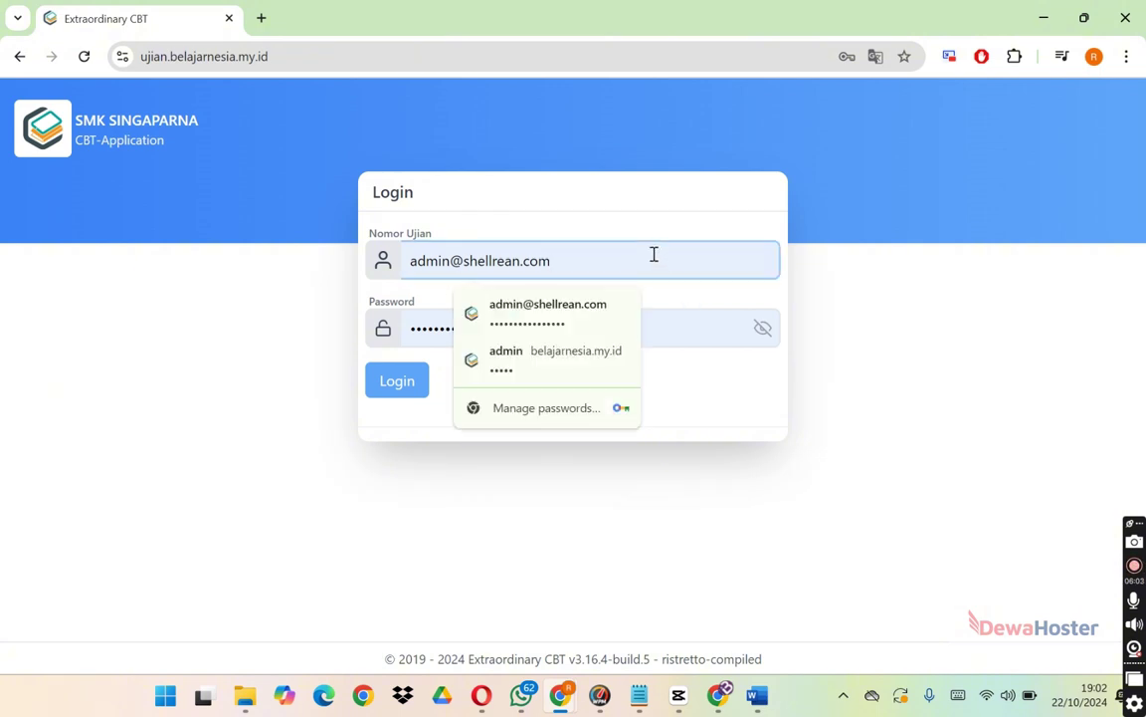
{"action": "key", "text": "ctrl+a"}
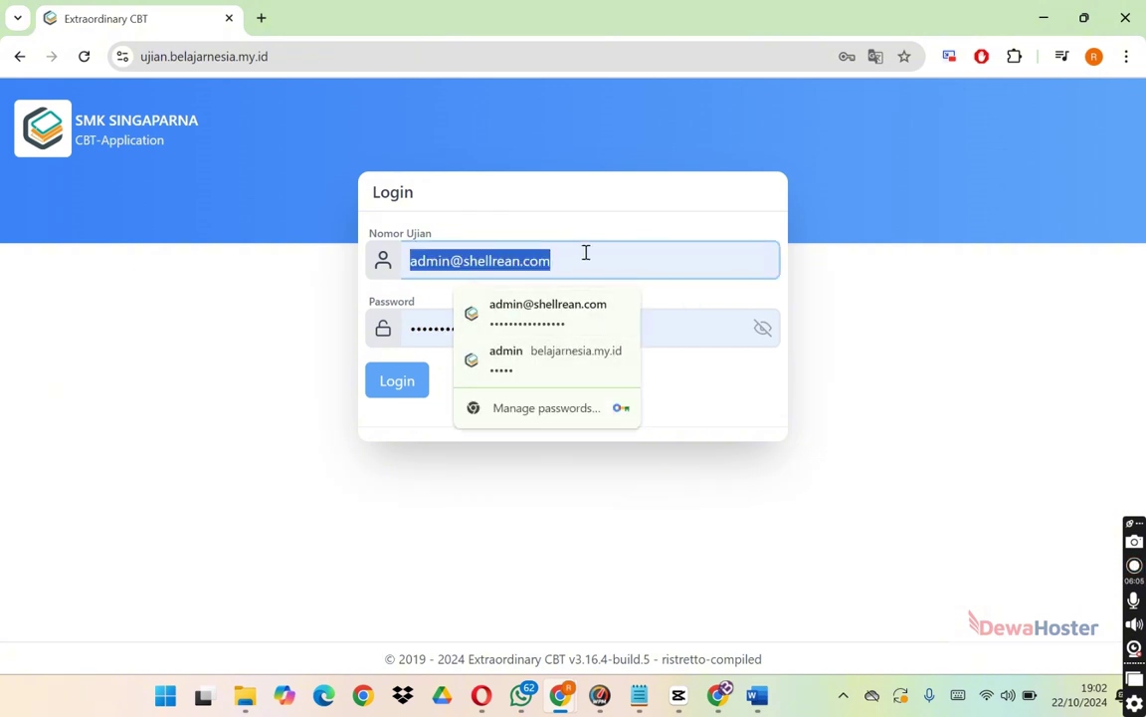
{"action": "key", "text": "BackSpace"}
{"action": "type", "text": "UJ"}
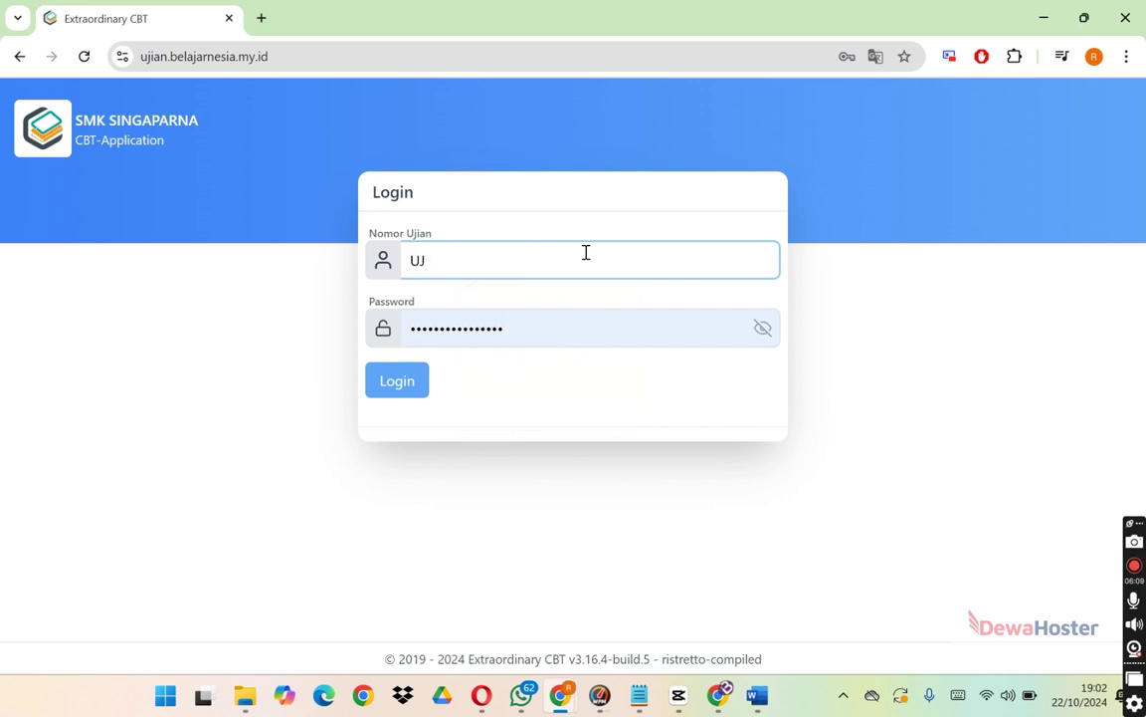
{"action": "type", "text": "003"}
{"action": "double_click", "coordinate": [597, 327]}
{"action": "key", "text": "BackSpace"}
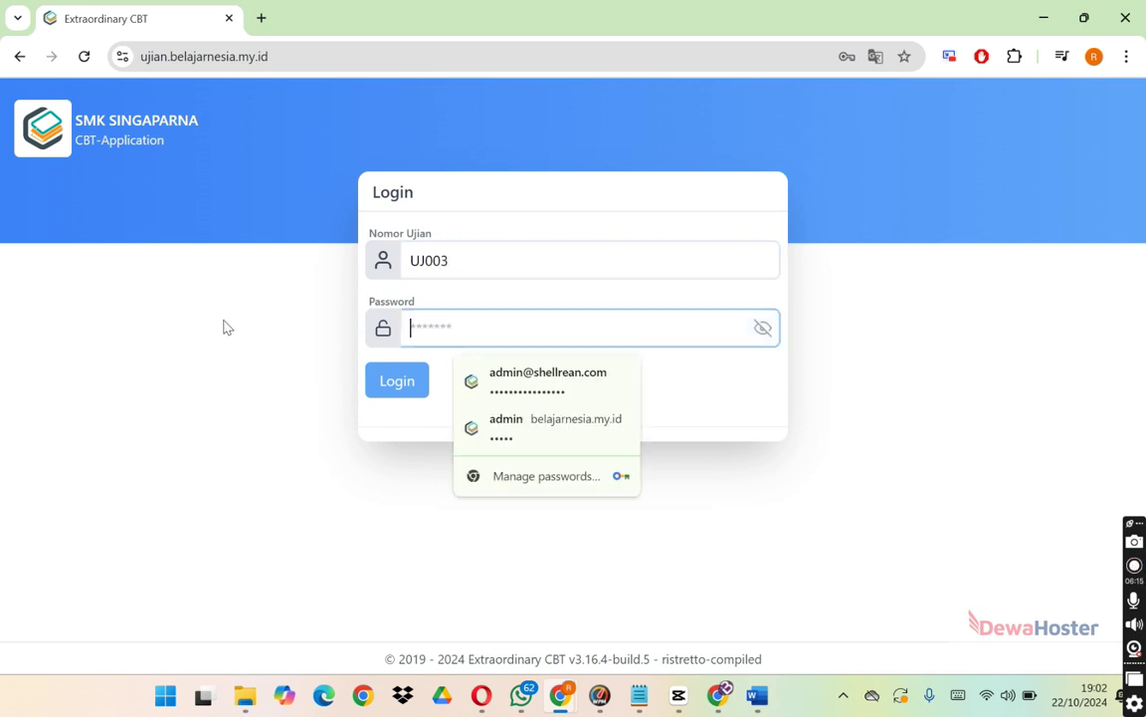
{"action": "type", "text": "123"}
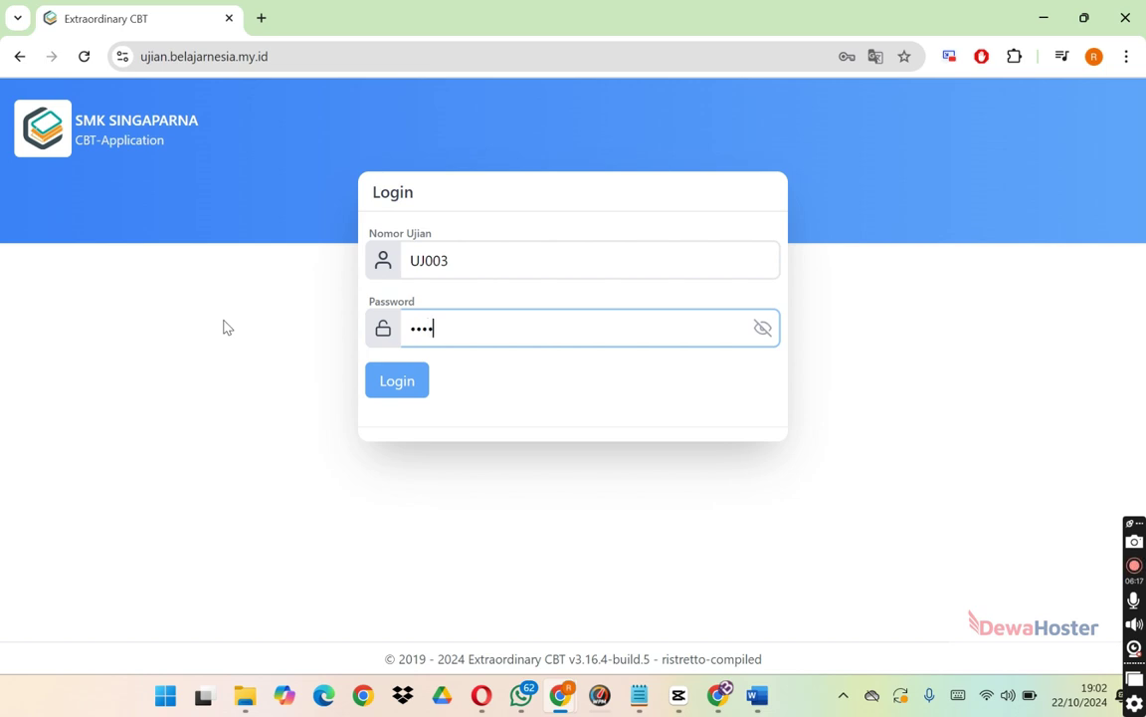
{"action": "key", "text": "BackSpace"}
{"action": "key", "text": "BackSpace"}
{"action": "key", "text": "BackSpace"}
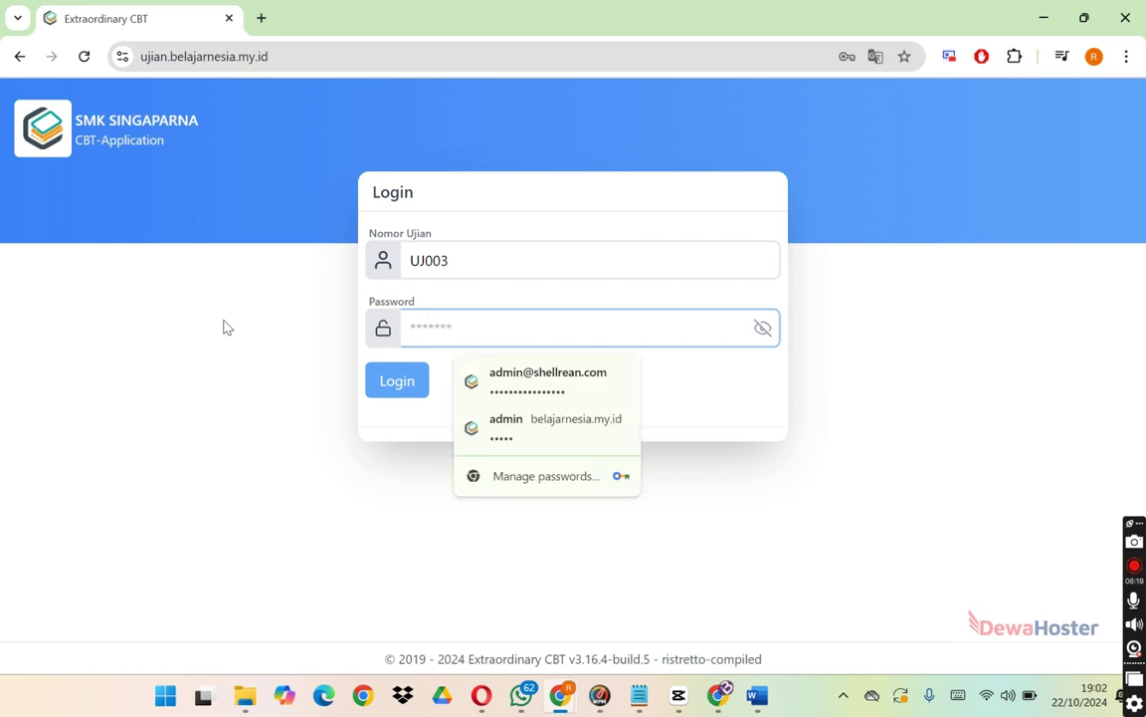
{"action": "type", "text": "1234"}
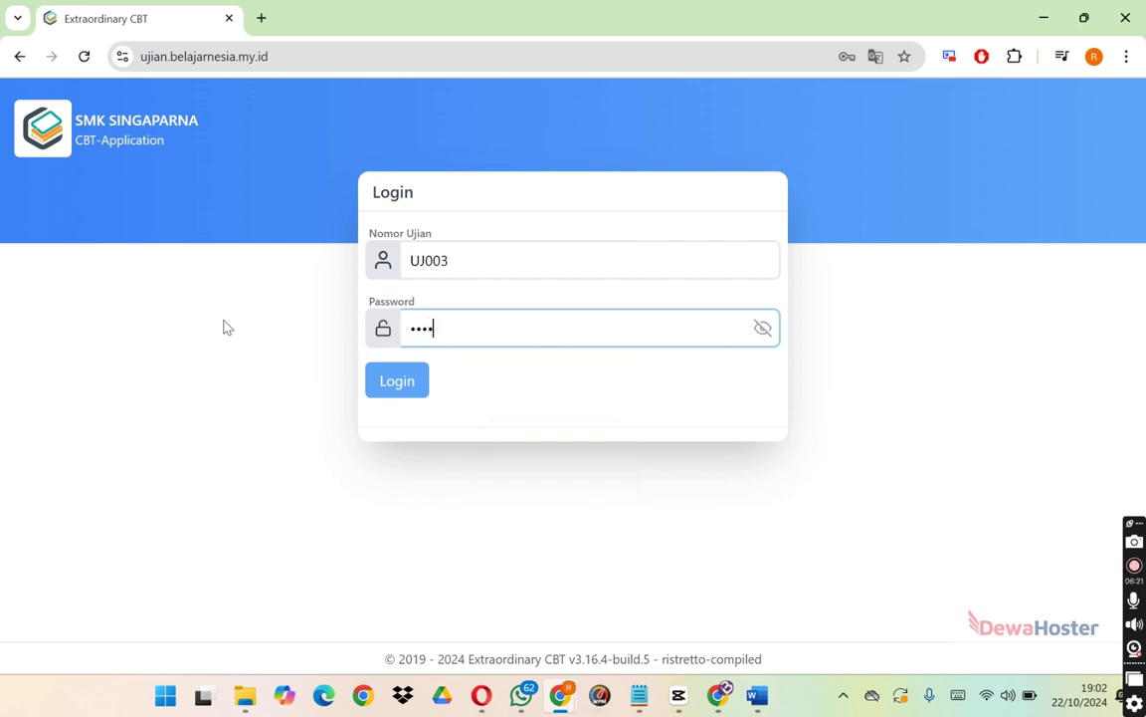
{"action": "type", "text": "567"}
{"action": "right_click", "coordinate": [395, 392]}
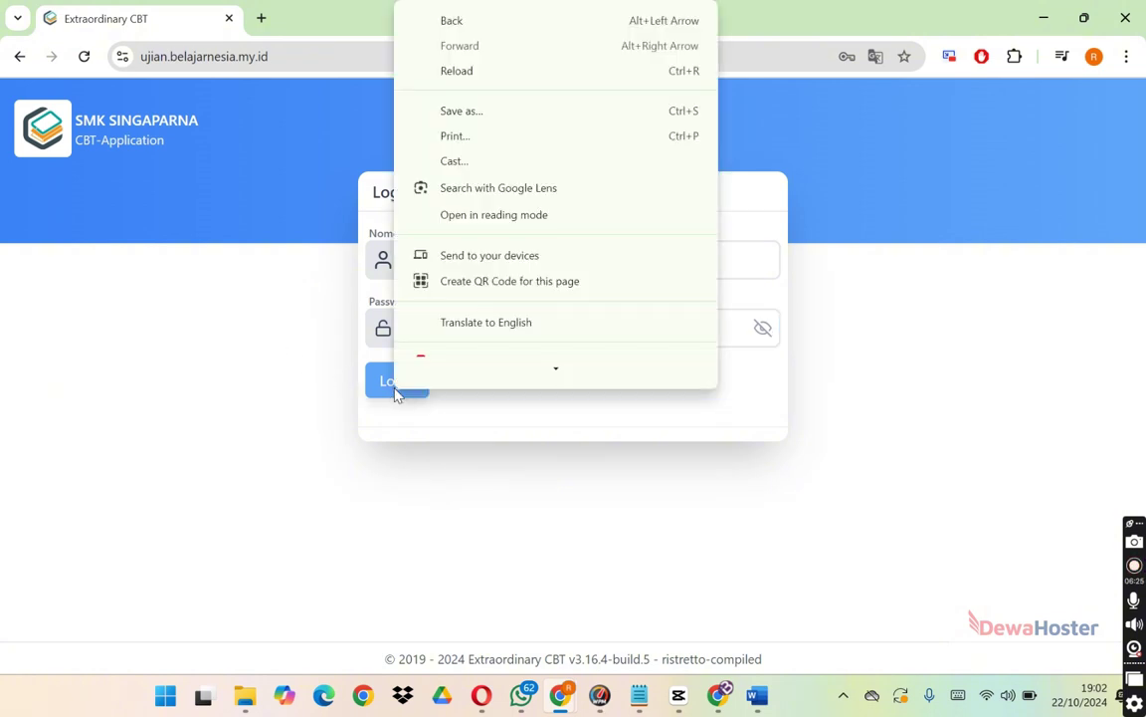
{"action": "left_click", "coordinate": [395, 392]}
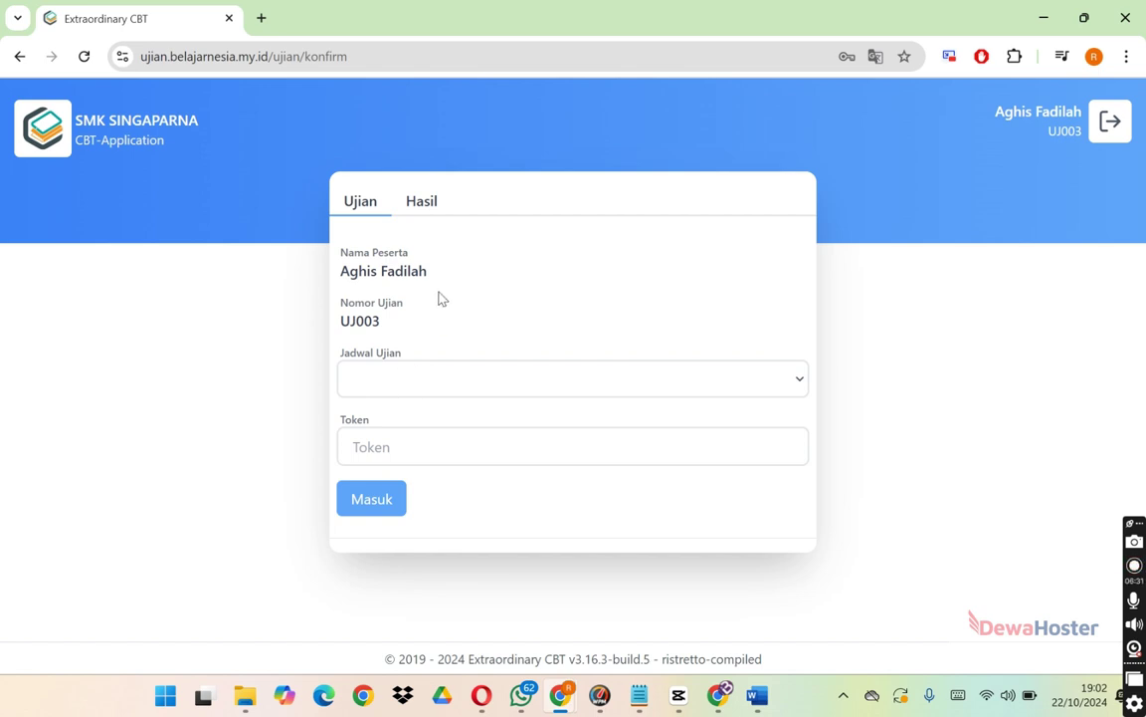
Choose the ASTS DKV01 schedule, enter its exam token, and start the exam.
{"action": "left_click", "coordinate": [431, 379]}
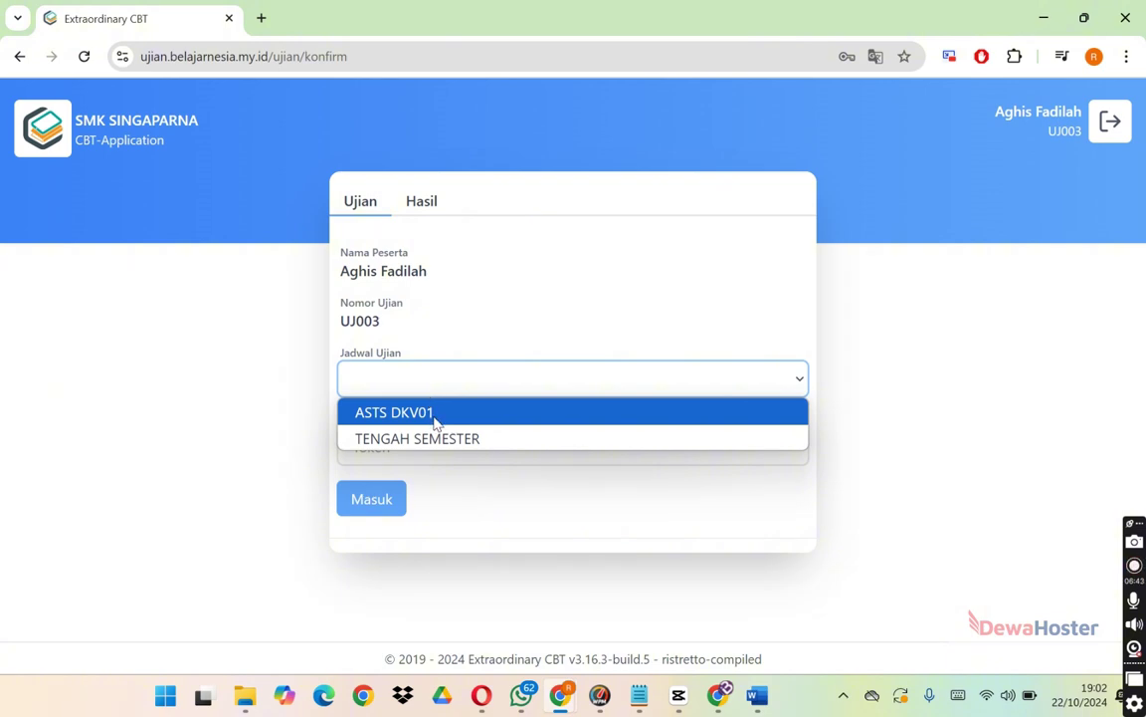
{"action": "left_click", "coordinate": [435, 422]}
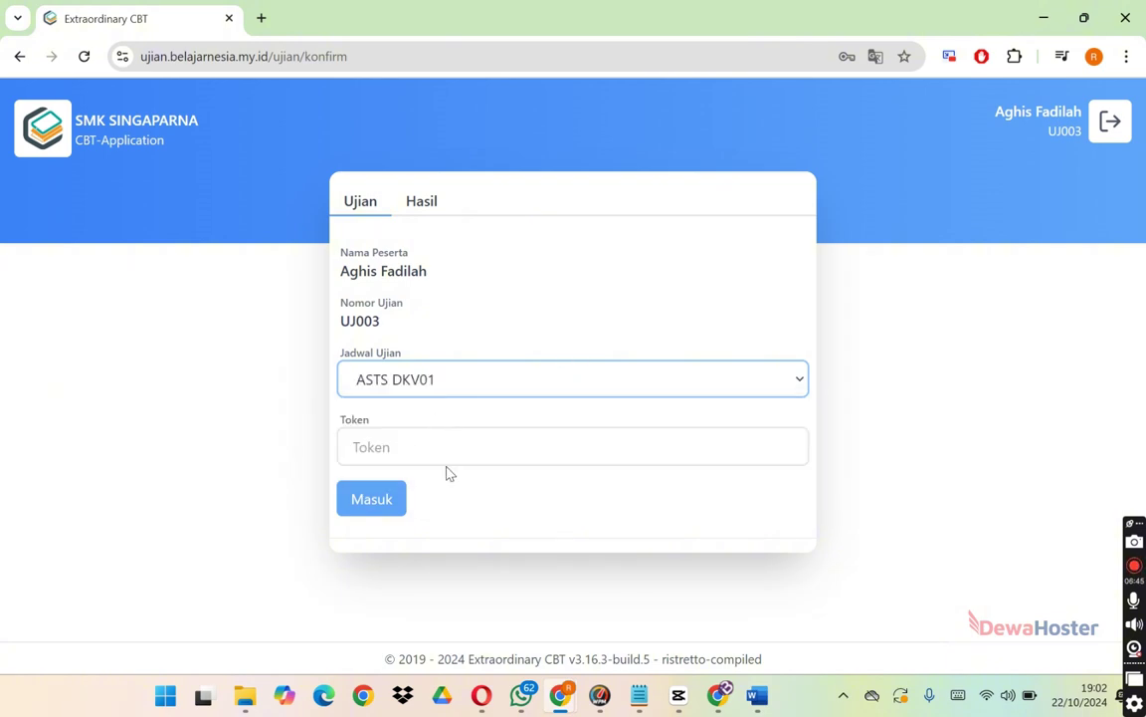
{"action": "left_click", "coordinate": [488, 448]}
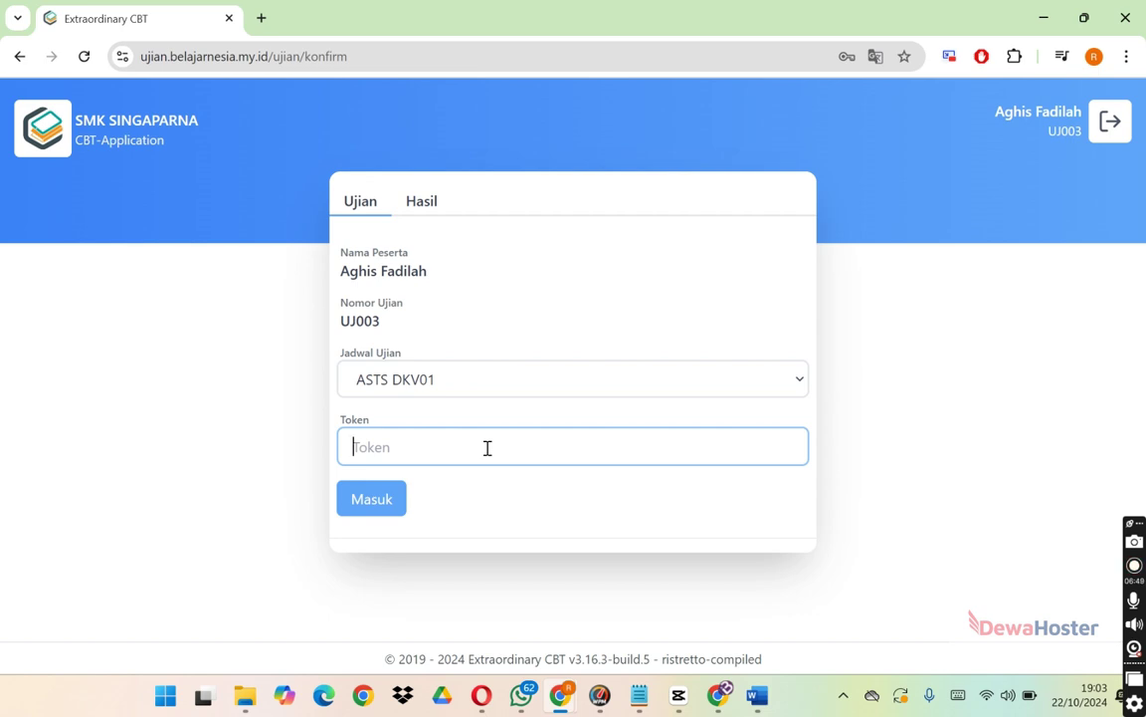
{"action": "type", "text": "STSBM0"}
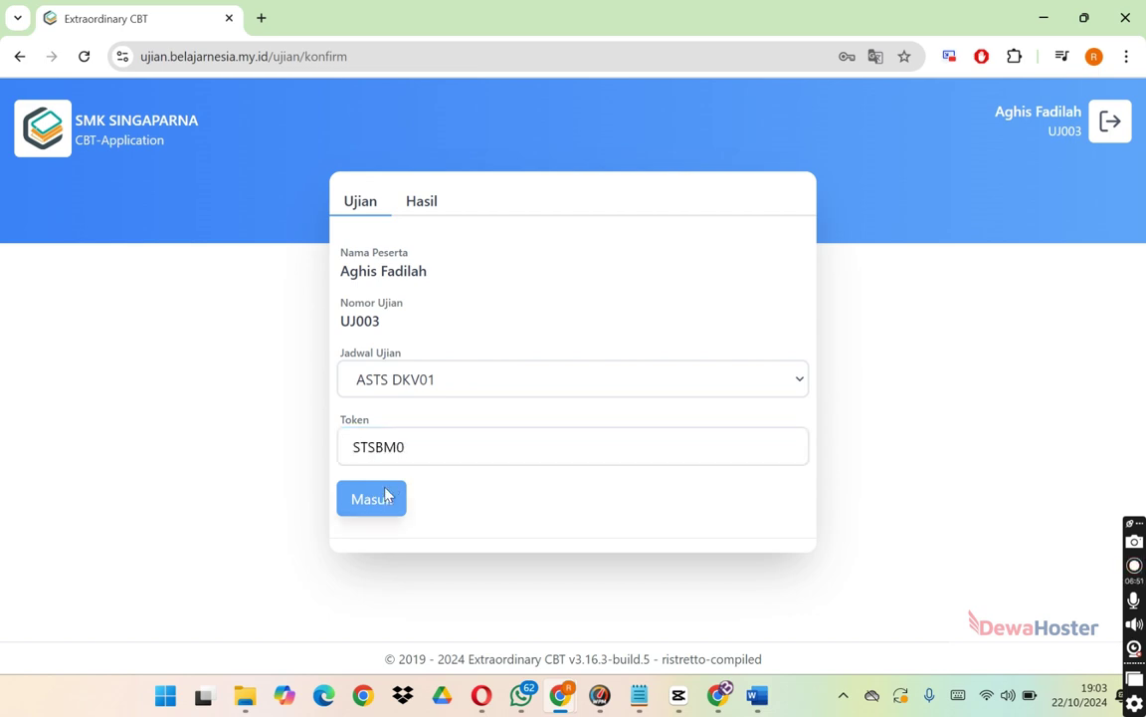
{"action": "left_click", "coordinate": [386, 497]}
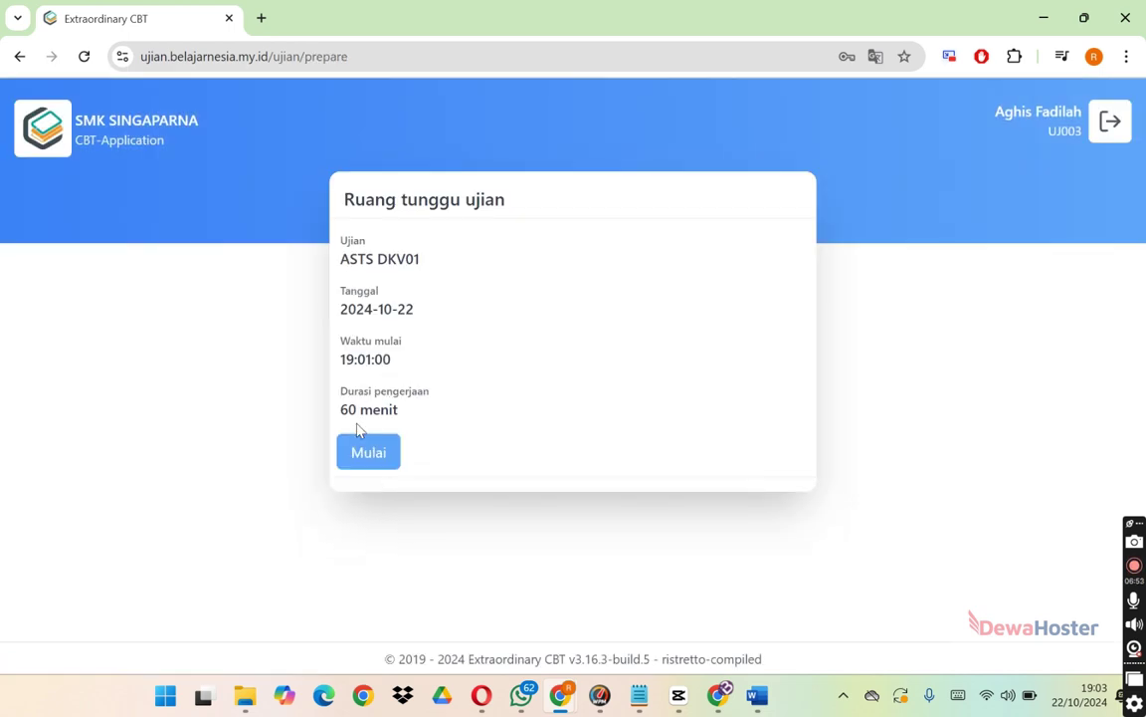
{"action": "left_click", "coordinate": [358, 462]}
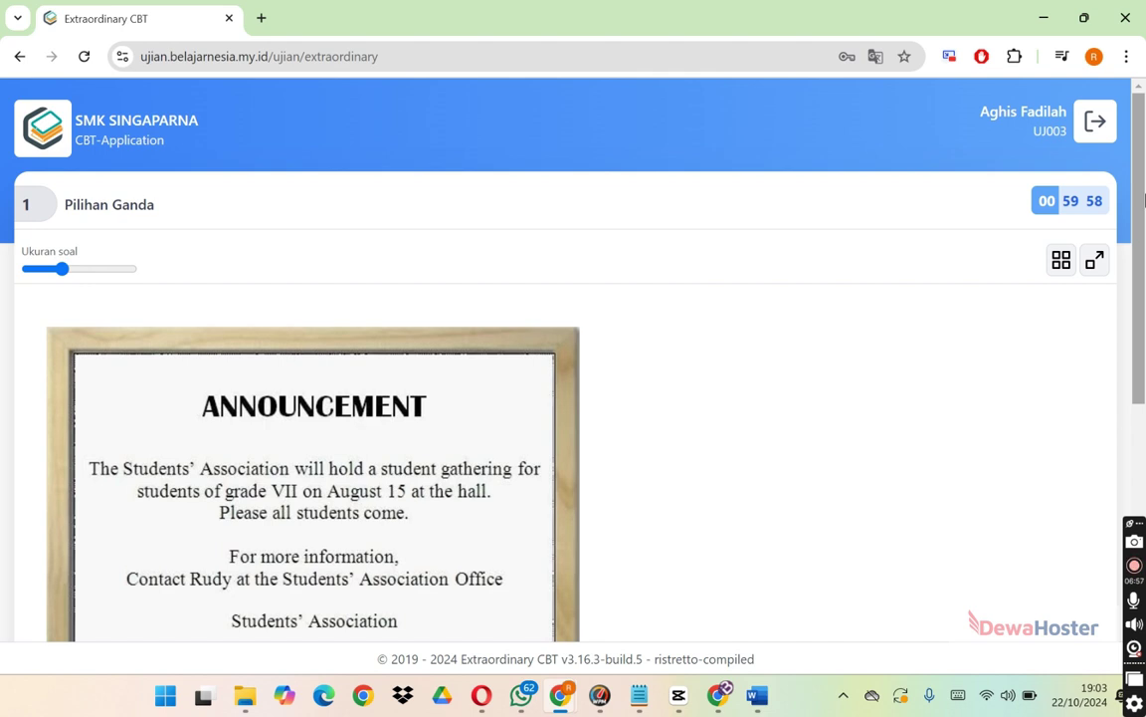
Answer question 1 with Students' association office, question 2 with B, and question 3 with the second picture.
{"action": "right_click", "coordinate": [821, 257]}
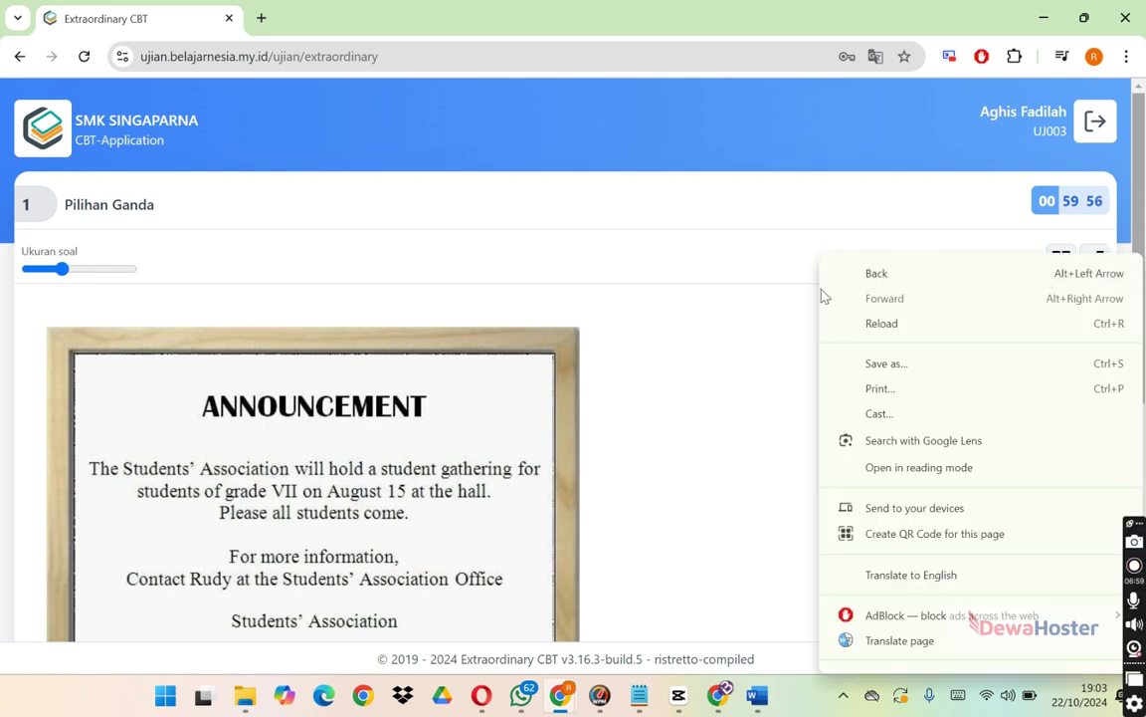
{"action": "left_click", "coordinate": [783, 301]}
{"action": "left_click", "coordinate": [1140, 486]}
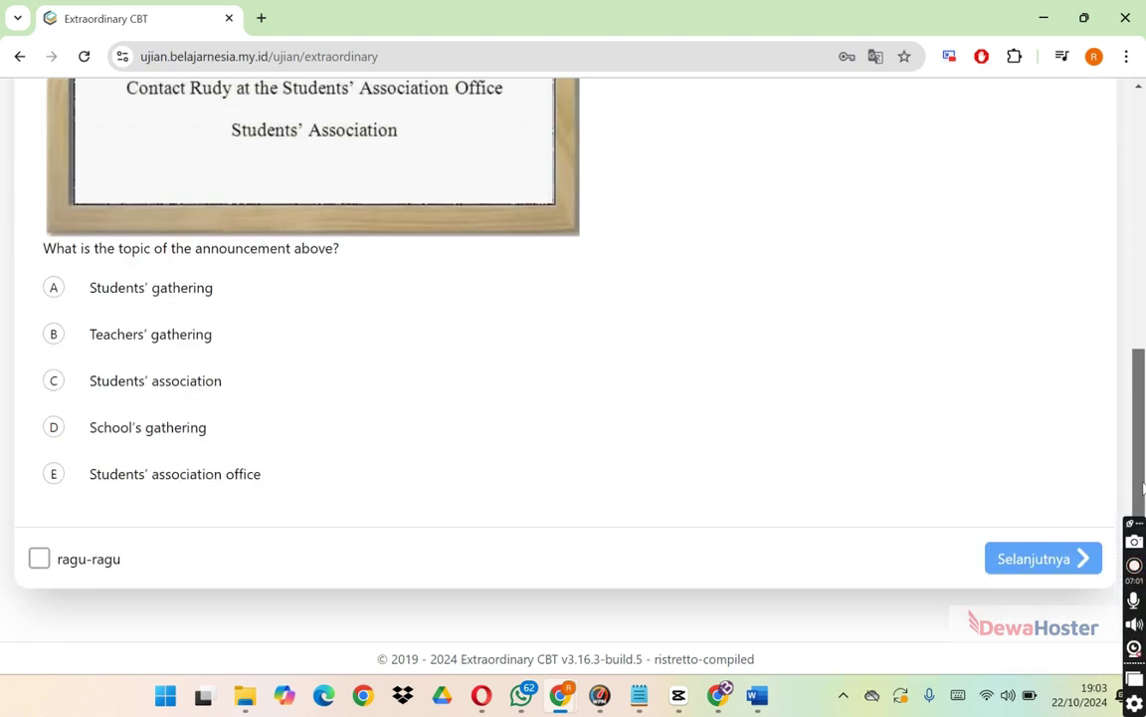
{"action": "left_click", "coordinate": [54, 473]}
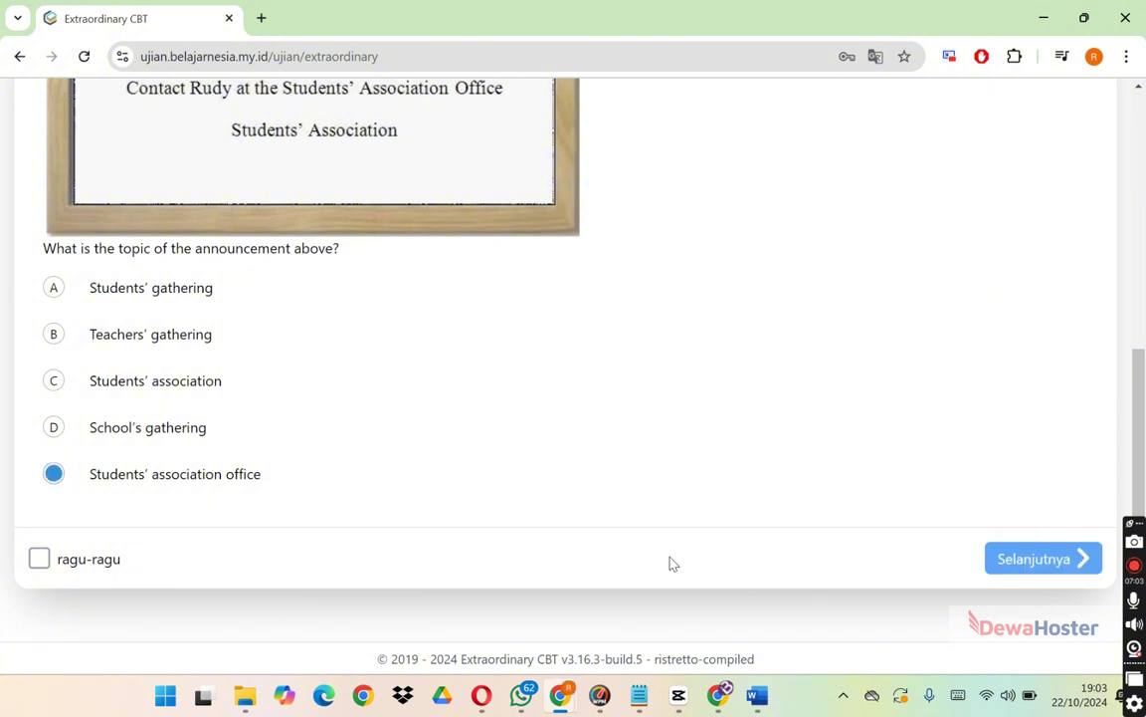
{"action": "left_click", "coordinate": [1084, 555]}
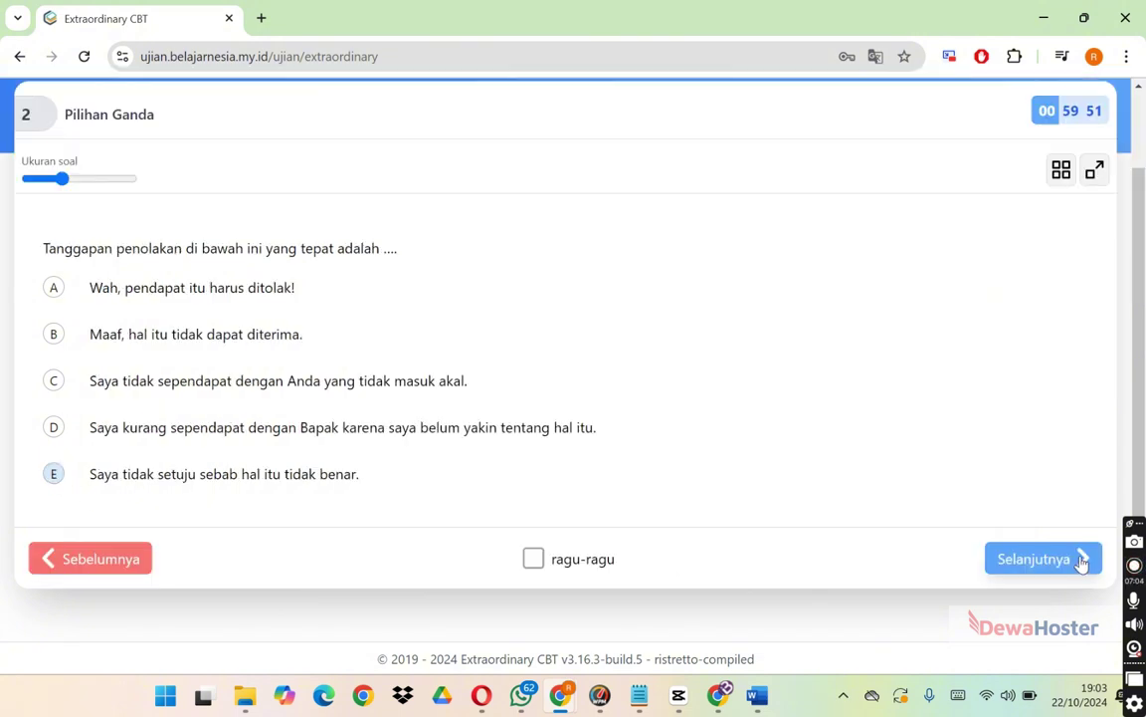
{"action": "left_click", "coordinate": [67, 333]}
{"action": "left_click", "coordinate": [1025, 568]}
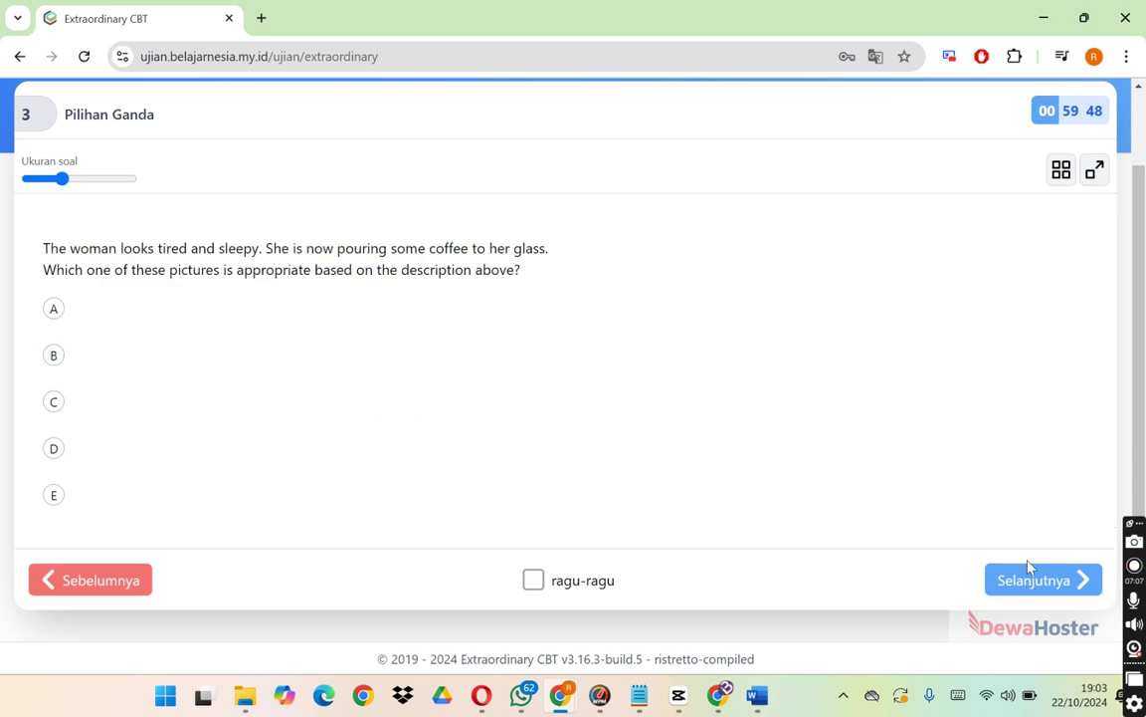
{"action": "left_click", "coordinate": [55, 444]}
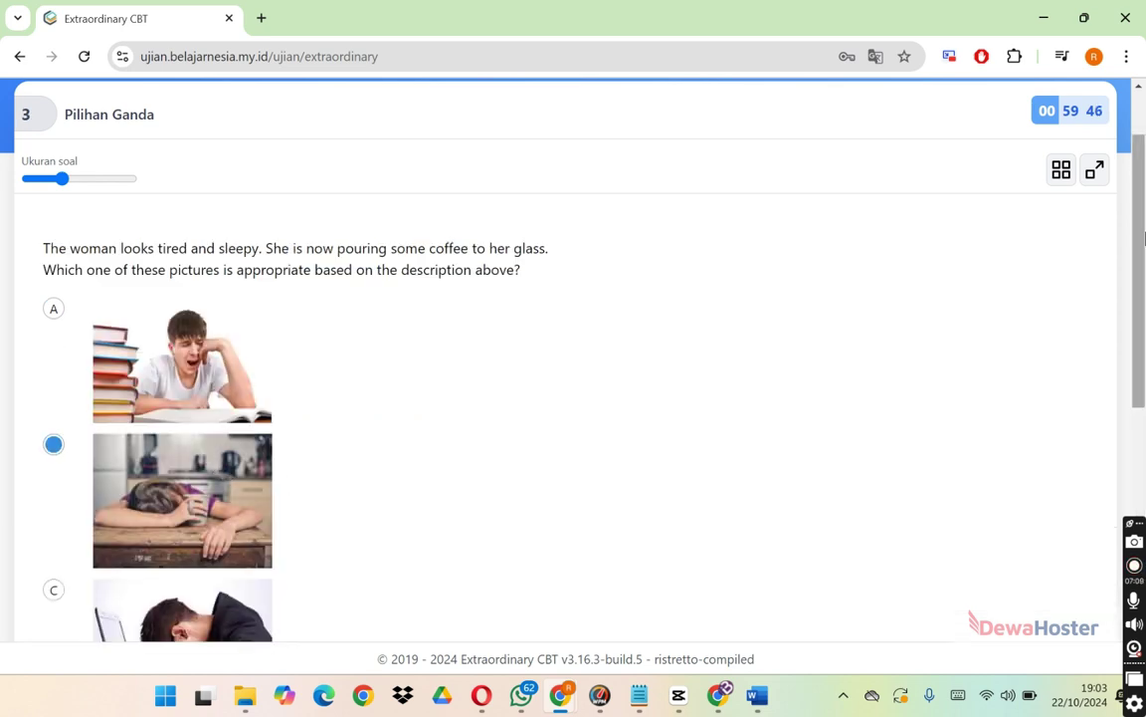
Answer question 4 with D, tick 4x2 and 4 on question 5, then request to finish.
{"action": "scroll", "coordinate": [1119, 398], "scroll_direction": "down", "scroll_amount": 5}
{"action": "left_click", "coordinate": [1022, 591]}
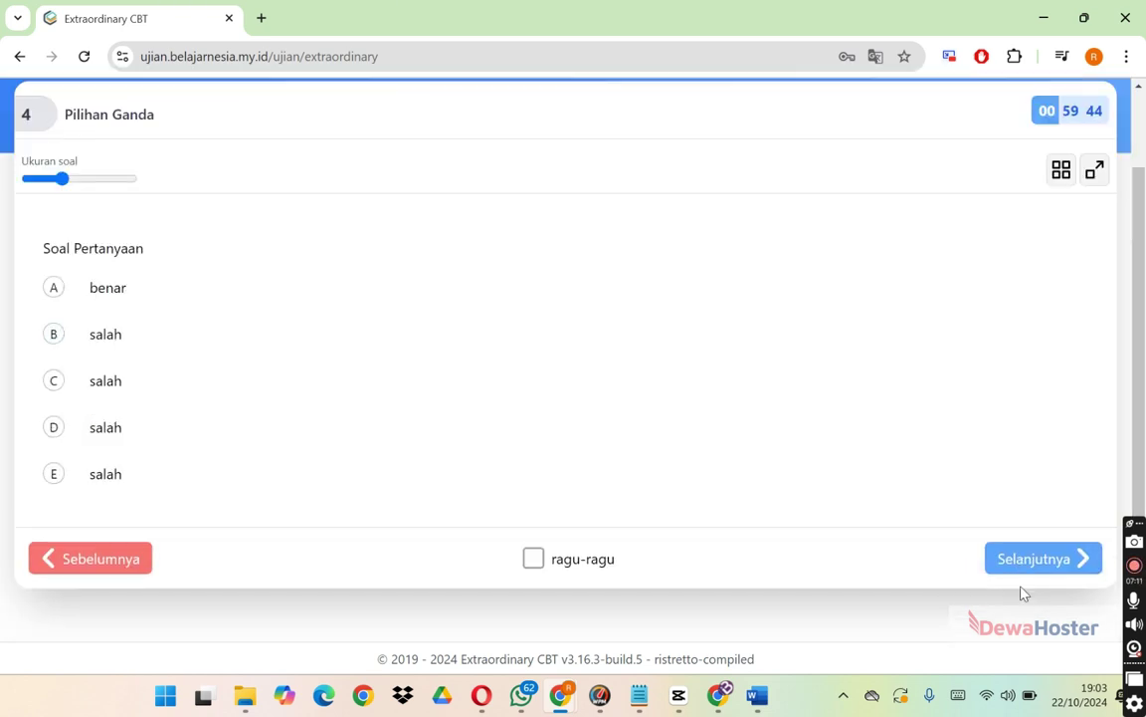
{"action": "left_click", "coordinate": [66, 431]}
{"action": "left_click", "coordinate": [1000, 560]}
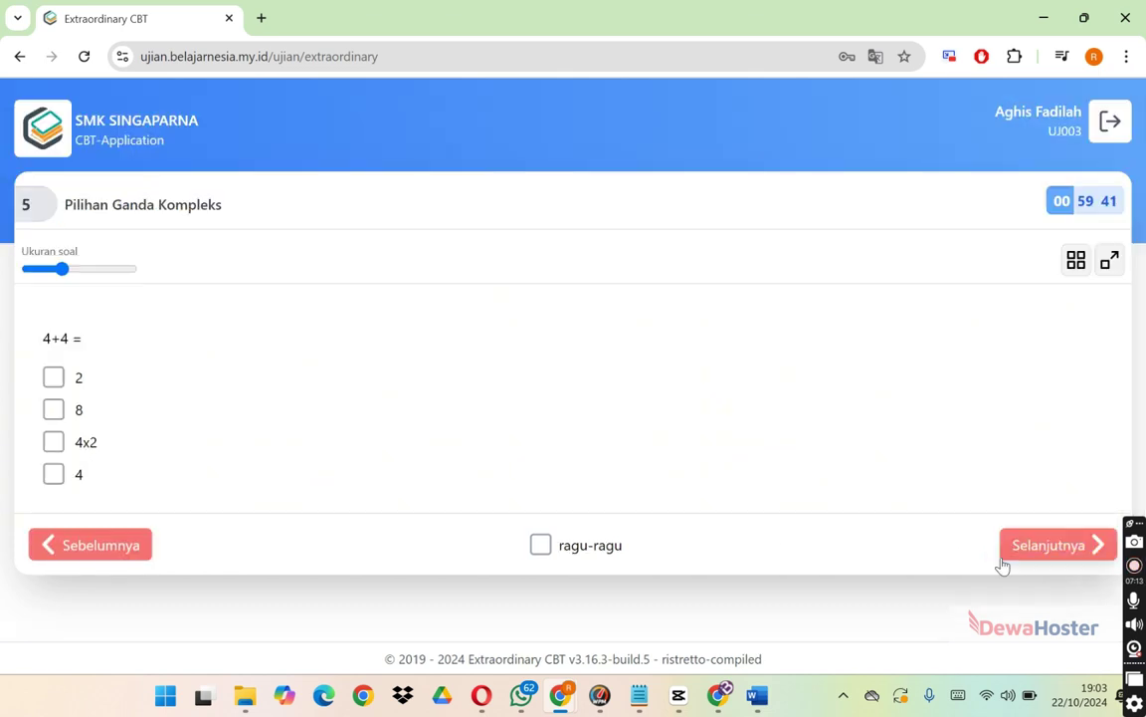
{"action": "left_click", "coordinate": [52, 446]}
{"action": "left_click", "coordinate": [54, 476]}
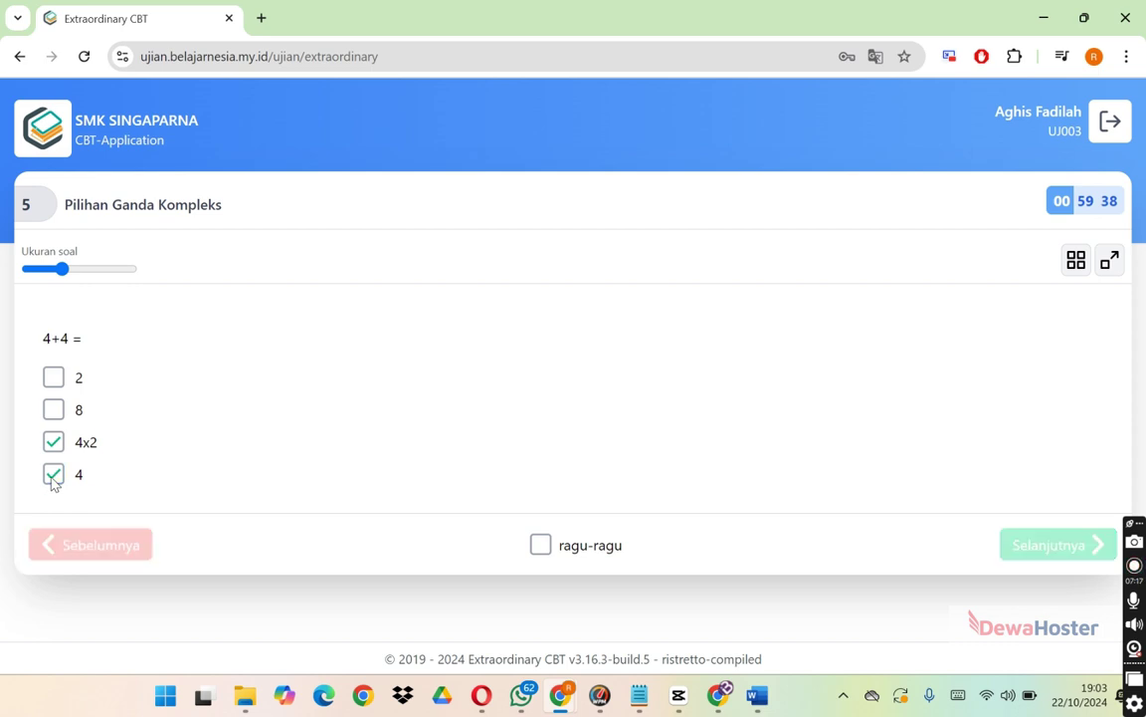
{"action": "left_click", "coordinate": [1014, 553]}
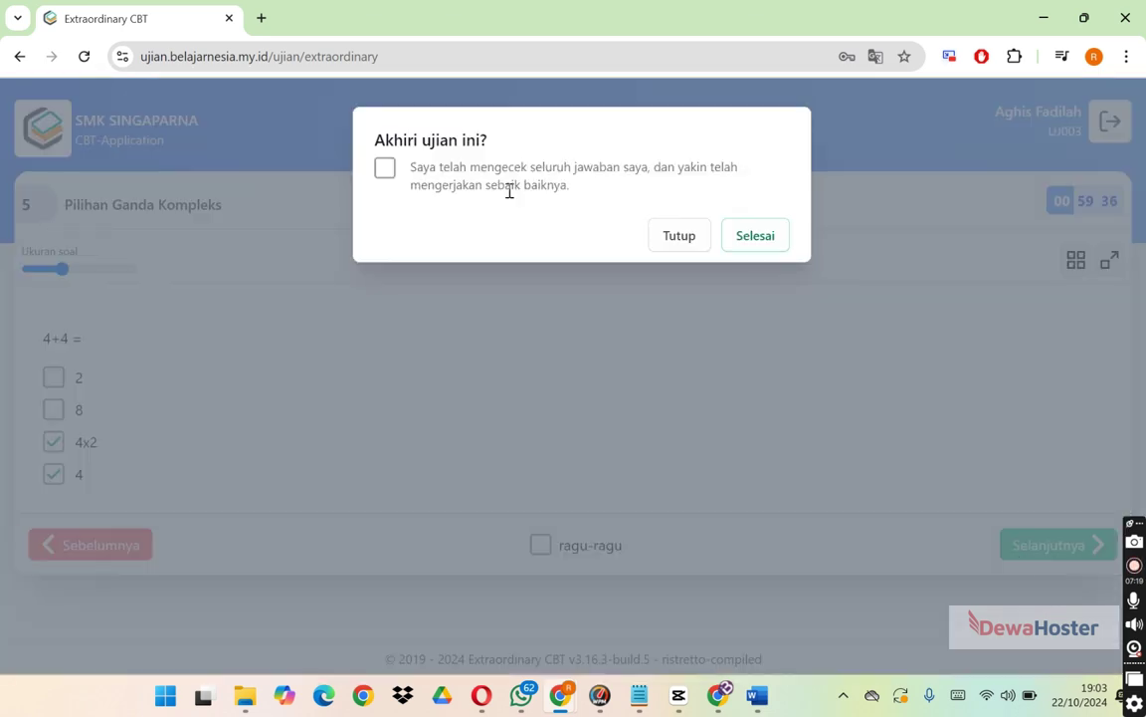
Confirm and submit the exam, then dismiss the error that the 1-minute minimum isn't over.
{"action": "left_click", "coordinate": [385, 168]}
{"action": "left_click", "coordinate": [747, 239]}
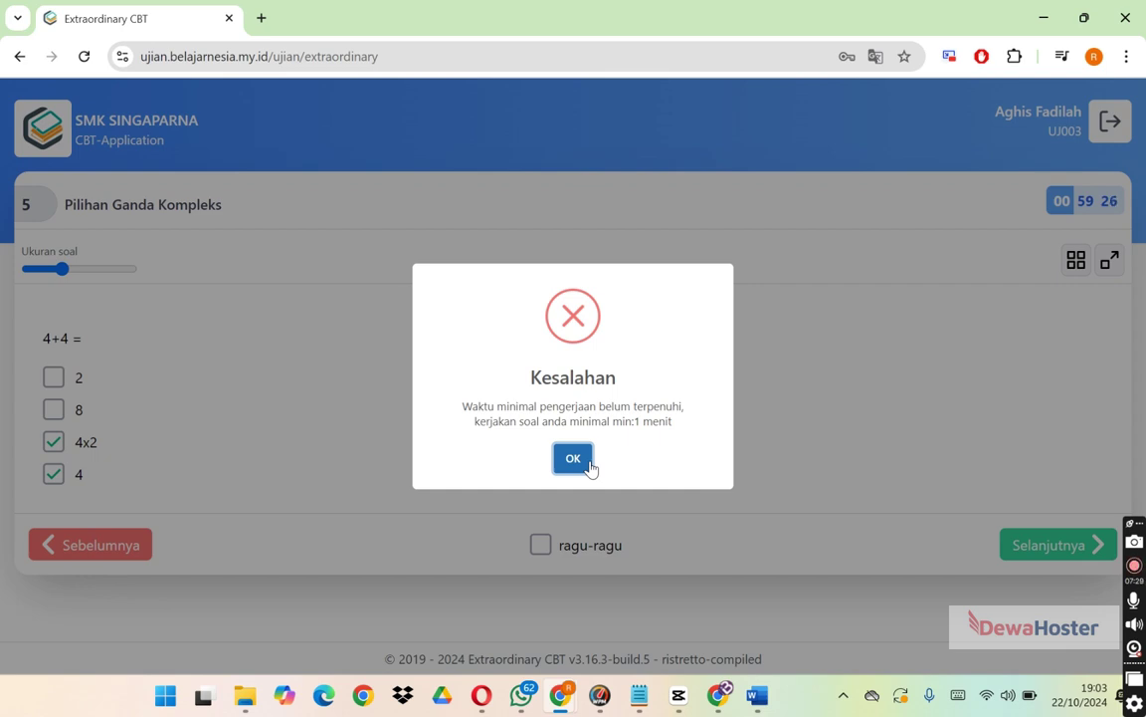
{"action": "left_click", "coordinate": [573, 459]}
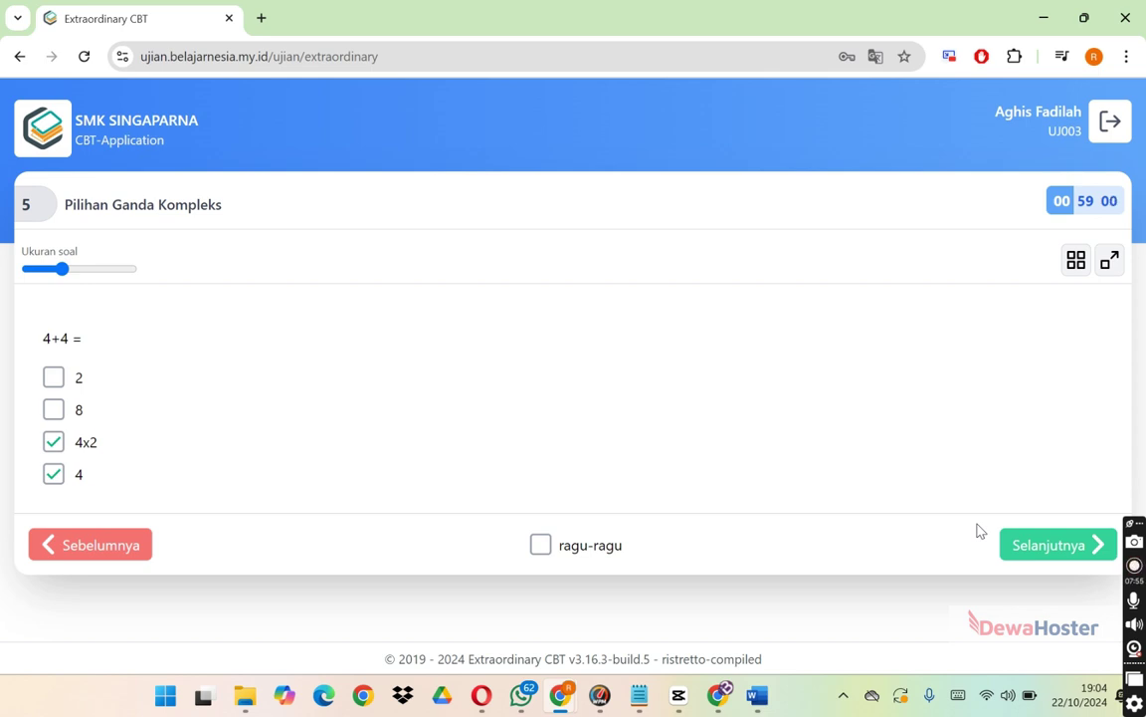
Confirm and submit the ASTS DKV01 exam, return to the main page, then bring the admin status page forward.
{"action": "left_click", "coordinate": [1040, 544]}
{"action": "left_click", "coordinate": [386, 167]}
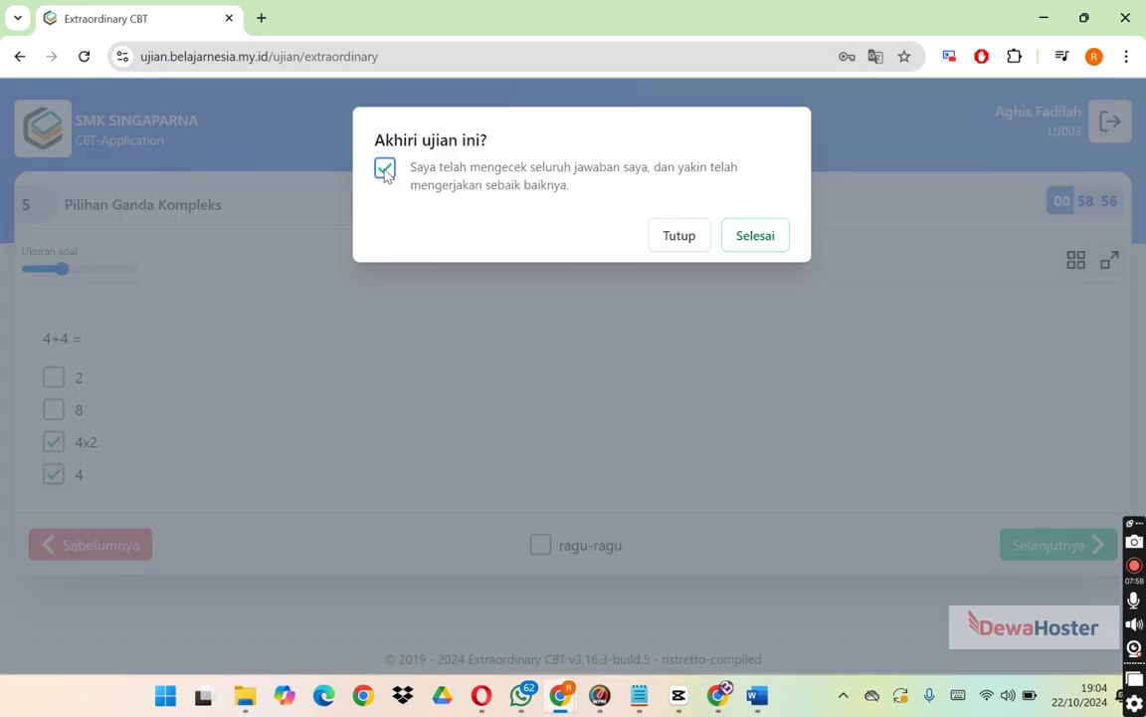
{"action": "left_click", "coordinate": [749, 238]}
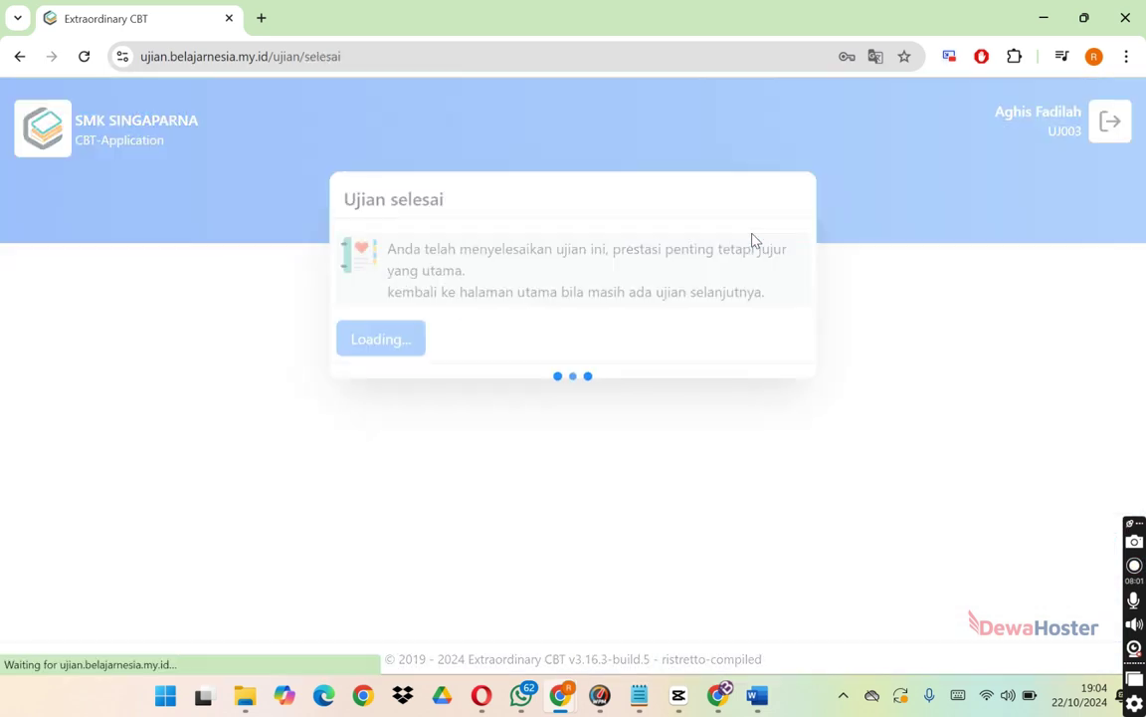
{"action": "left_click", "coordinate": [430, 341]}
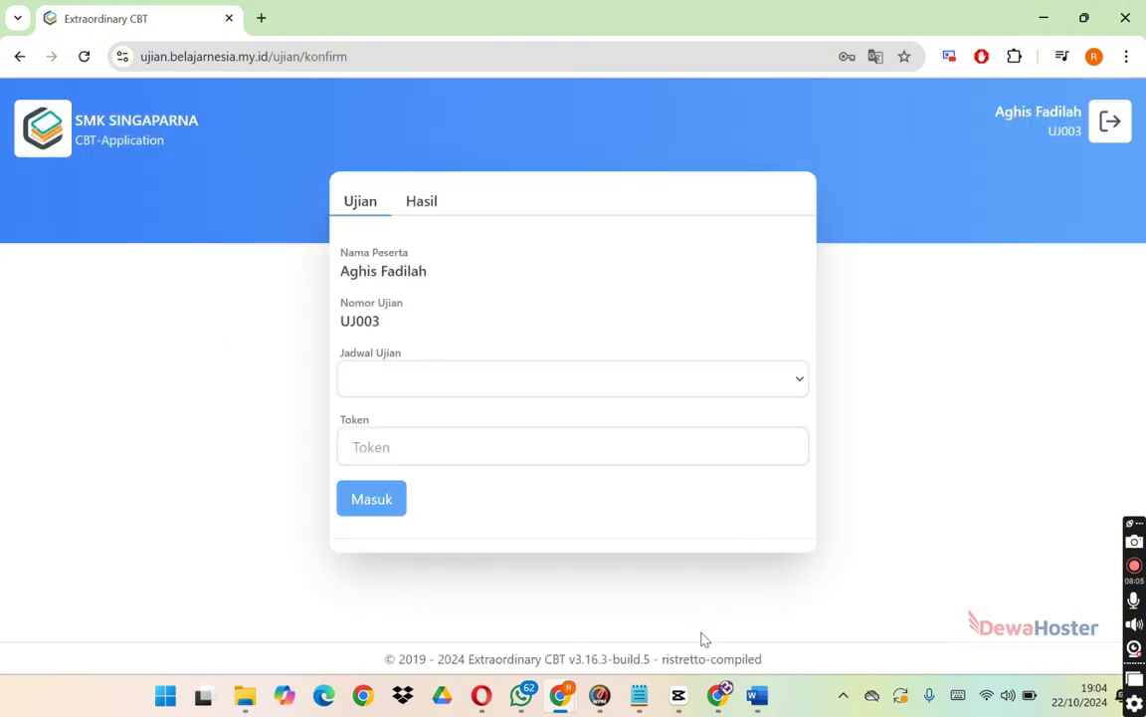
{"action": "left_click", "coordinate": [717, 694]}
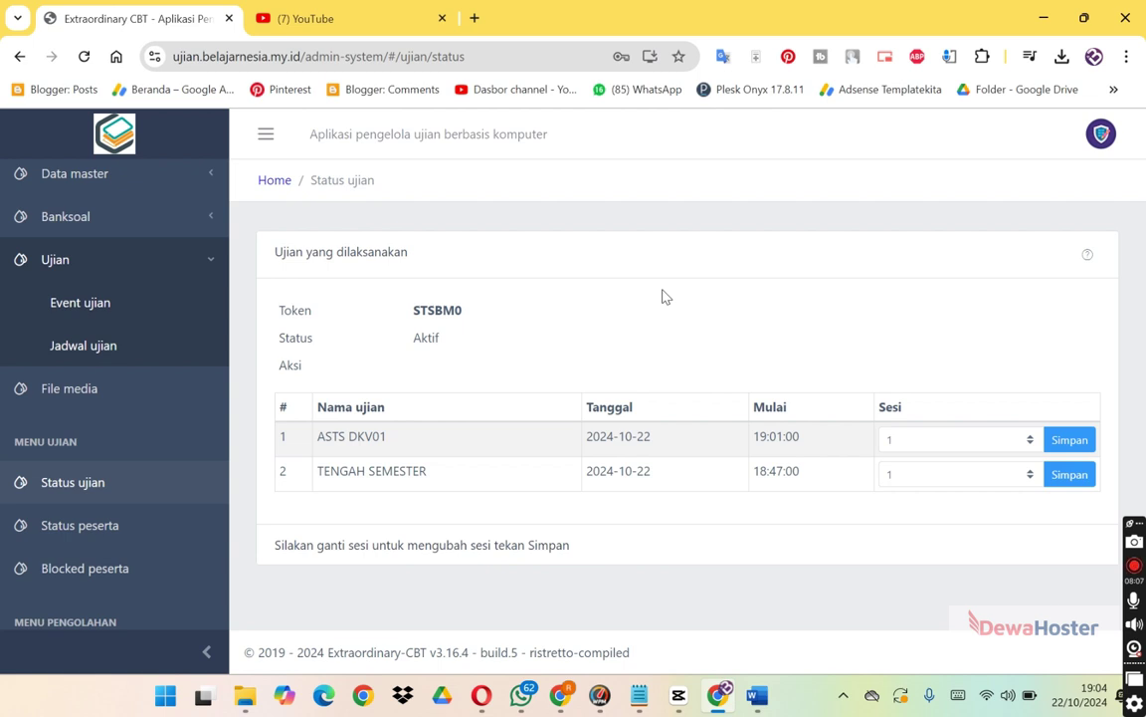